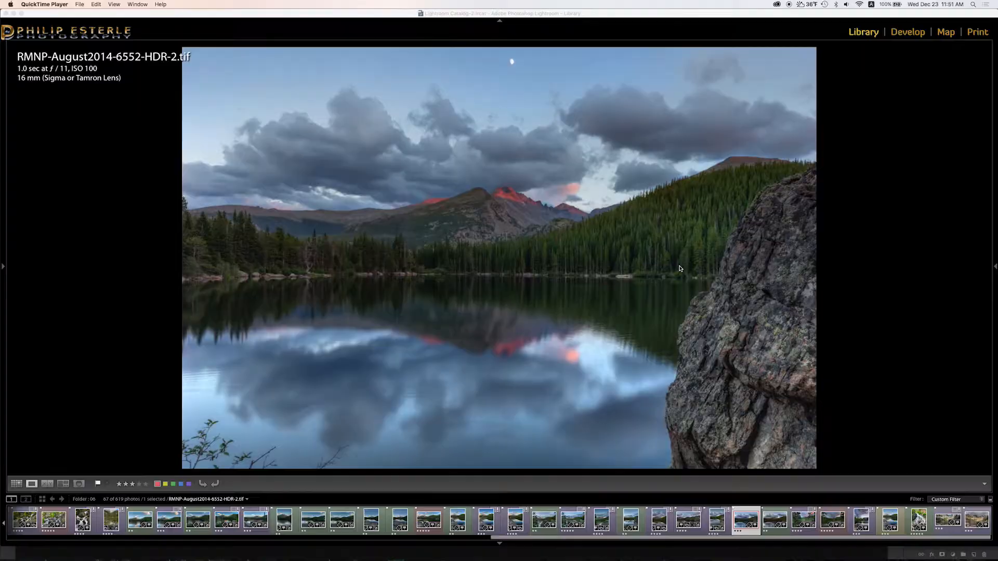
Zoom the Loupe view in on the sky around the moon.
{"action": "left_click", "coordinate": [502, 51]}
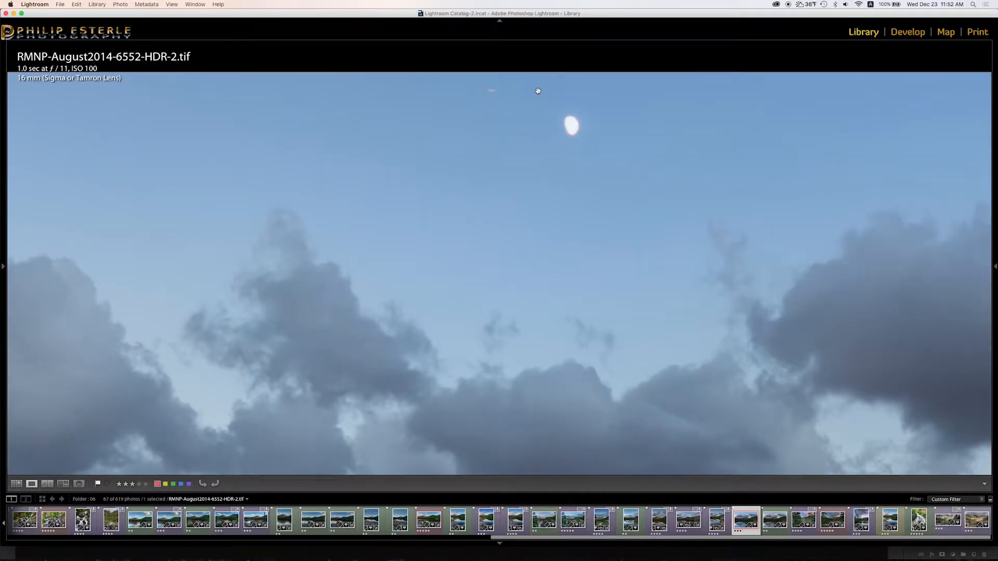
Return to Fit, then zoom 1:1 on the upper-right sky and pan through it.
{"action": "left_click", "coordinate": [495, 200]}
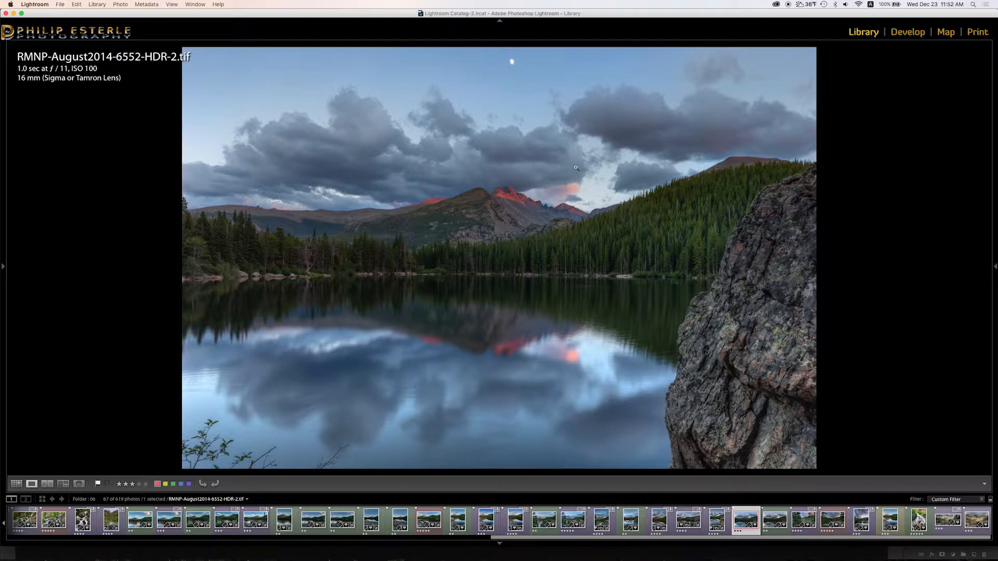
{"action": "left_click", "coordinate": [769, 80]}
{"action": "left_click_drag", "start_coordinate": [753, 112], "coordinate": [662, 240]}
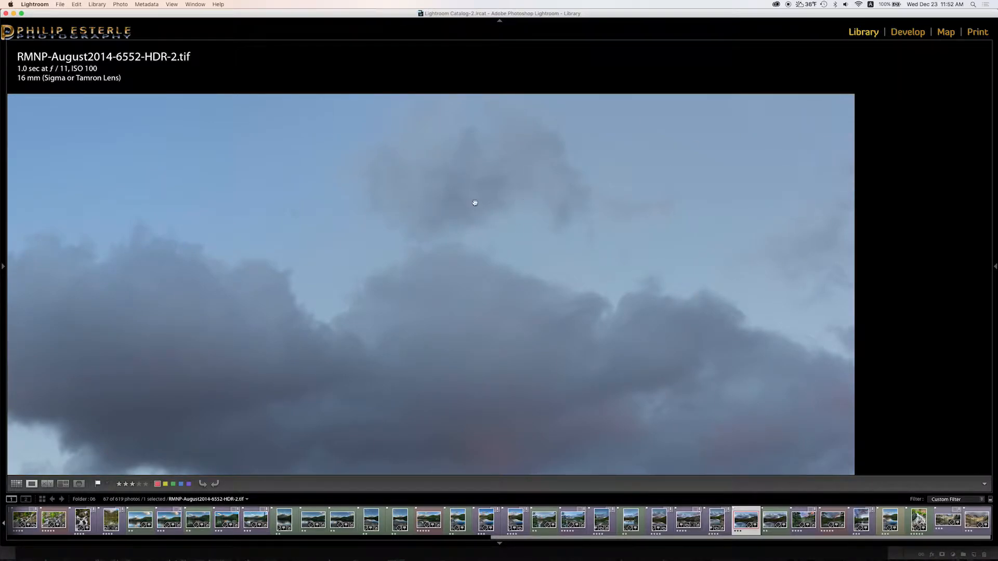
Zoom in on the shoreline and pan along the treeline and lake to the rock face.
{"action": "left_click", "coordinate": [421, 216]}
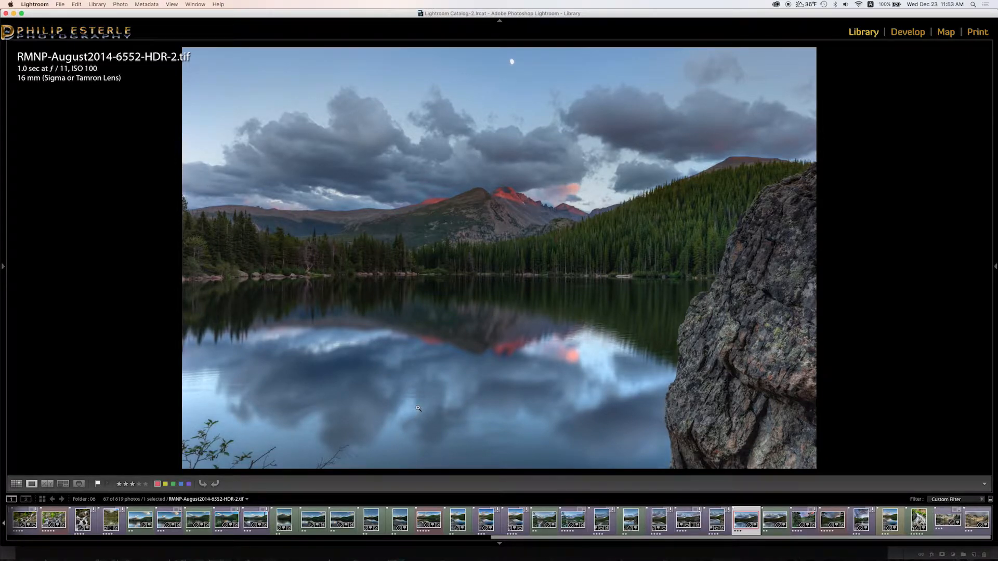
{"action": "left_click", "coordinate": [262, 271]}
{"action": "left_click_drag", "start_coordinate": [251, 280], "coordinate": [334, 282]}
{"action": "left_click_drag", "start_coordinate": [467, 293], "coordinate": [297, 292]}
{"action": "left_click_drag", "start_coordinate": [435, 289], "coordinate": [346, 302]}
{"action": "left_click_drag", "start_coordinate": [492, 305], "coordinate": [374, 309]}
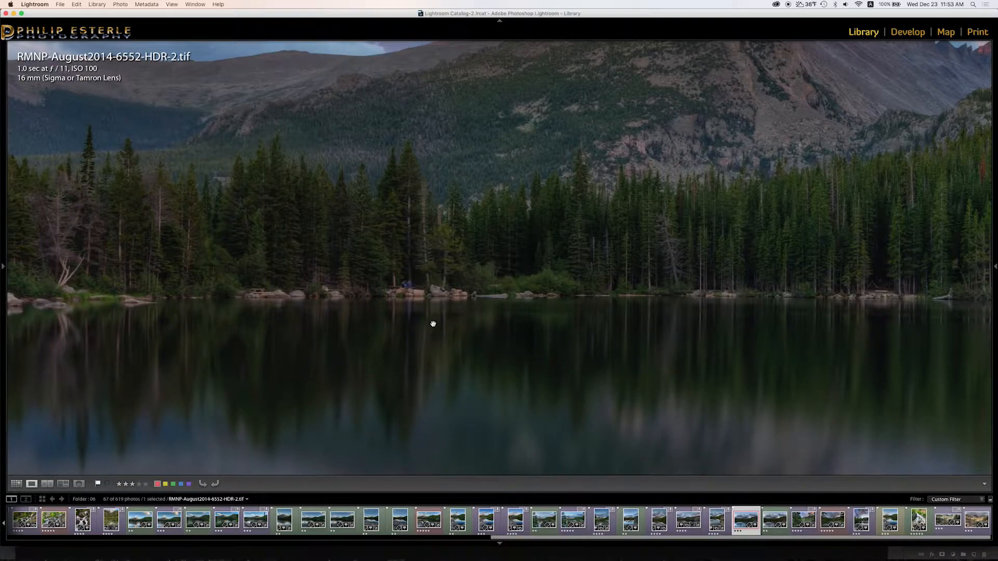
{"action": "left_click_drag", "start_coordinate": [450, 310], "coordinate": [165, 304]}
{"action": "left_click_drag", "start_coordinate": [415, 318], "coordinate": [661, 354]}
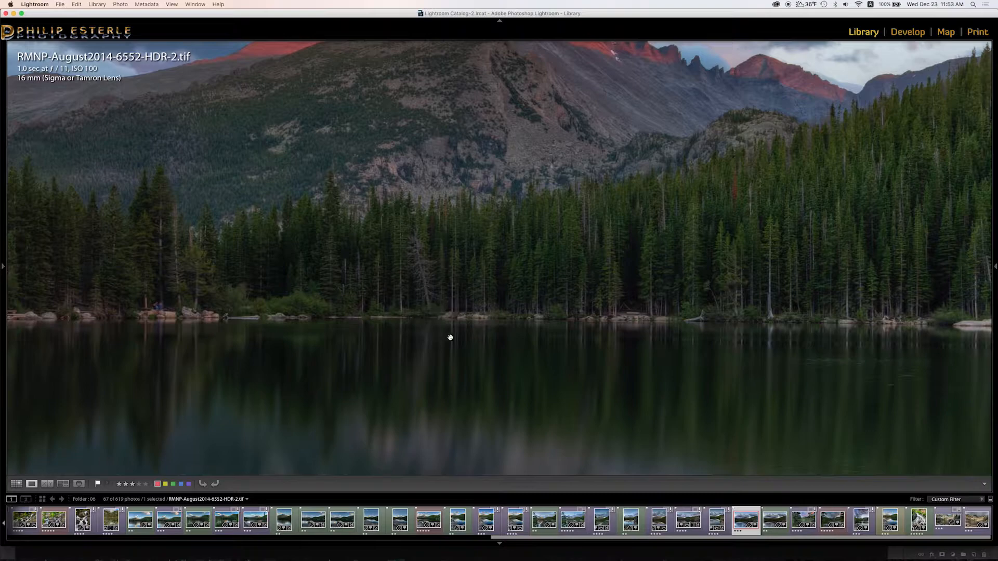
Pan the 1:1 view across the left shore, red-lit peaks, mesa, sky and moon.
{"action": "left_click", "coordinate": [365, 310]}
{"action": "left_click_drag", "start_coordinate": [365, 309], "coordinate": [721, 312]}
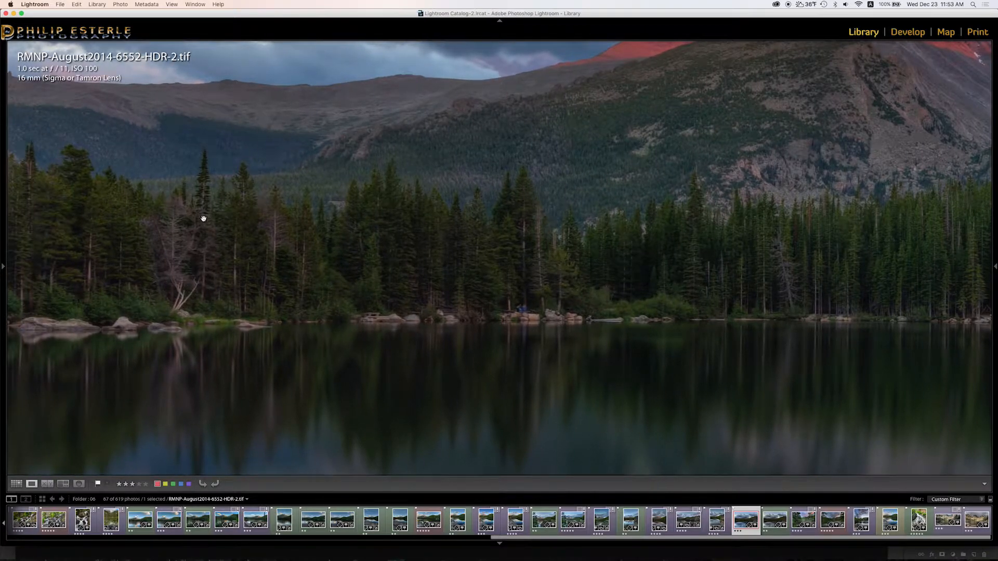
{"action": "left_click_drag", "start_coordinate": [244, 340], "coordinate": [661, 352]}
{"action": "left_click_drag", "start_coordinate": [627, 310], "coordinate": [598, 328]}
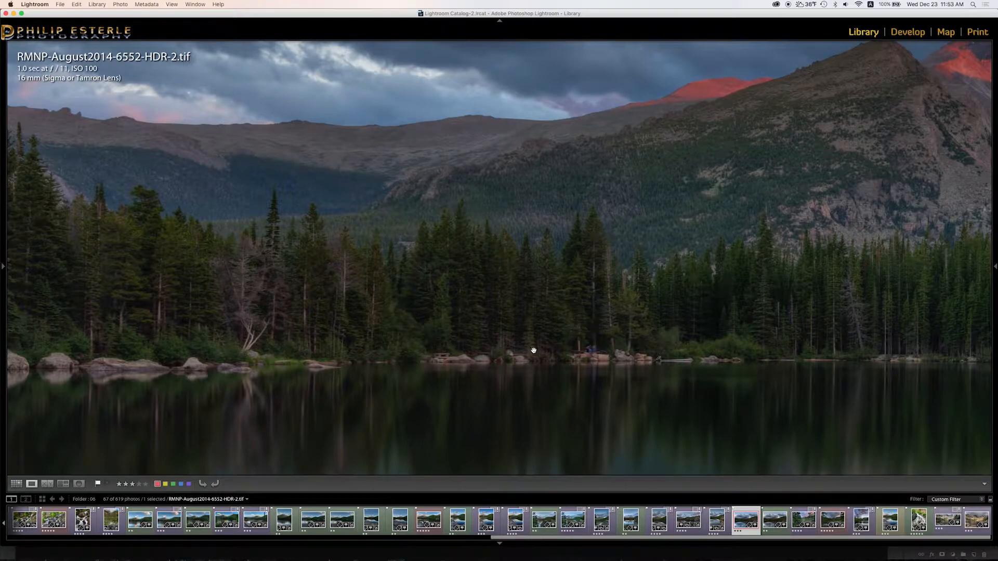
{"action": "left_click_drag", "start_coordinate": [531, 351], "coordinate": [384, 385]}
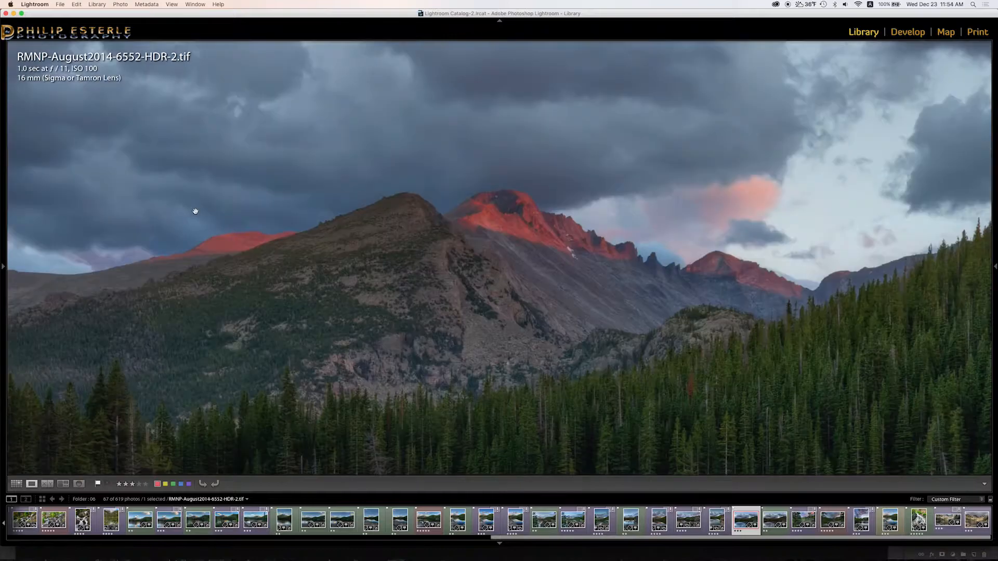
{"action": "left_click_drag", "start_coordinate": [641, 214], "coordinate": [460, 286]}
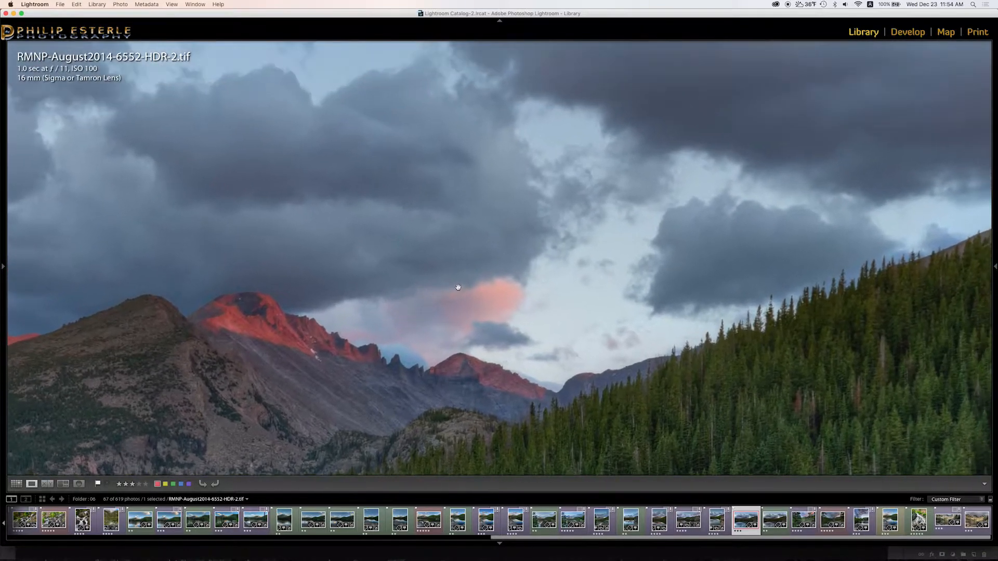
{"action": "left_click_drag", "start_coordinate": [551, 170], "coordinate": [538, 263]}
{"action": "left_click_drag", "start_coordinate": [759, 160], "coordinate": [432, 255]}
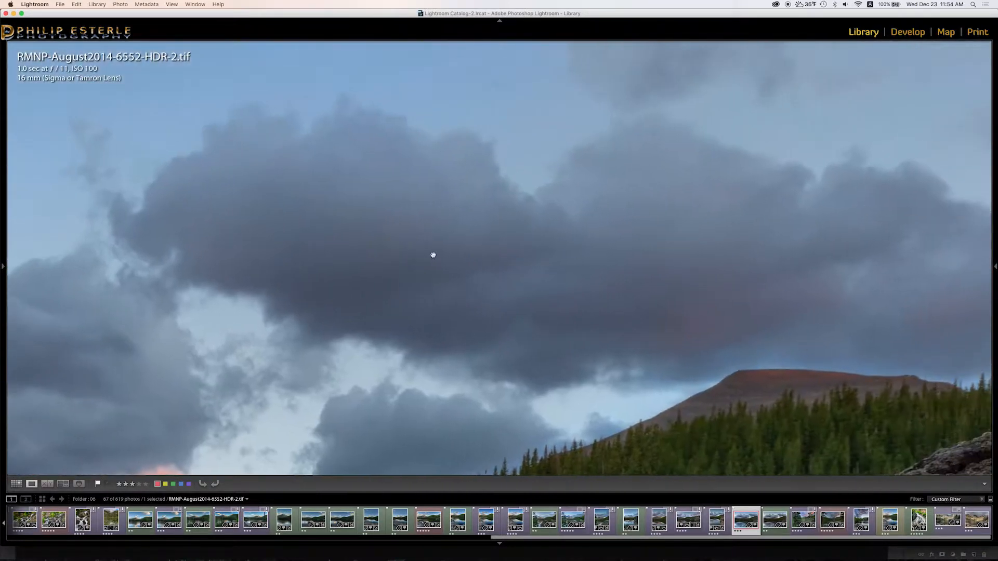
{"action": "left_click_drag", "start_coordinate": [800, 296], "coordinate": [671, 297]}
{"action": "mouse_move", "coordinate": [814, 303]}
{"action": "left_mouse_down"}
{"action": "mouse_move", "coordinate": [666, 294]}
{"action": "mouse_move", "coordinate": [815, 288]}
{"action": "left_mouse_up"}
{"action": "left_click_drag", "start_coordinate": [626, 286], "coordinate": [806, 274]}
{"action": "left_click_drag", "start_coordinate": [535, 265], "coordinate": [638, 262]}
{"action": "left_click_drag", "start_coordinate": [546, 245], "coordinate": [716, 324]}
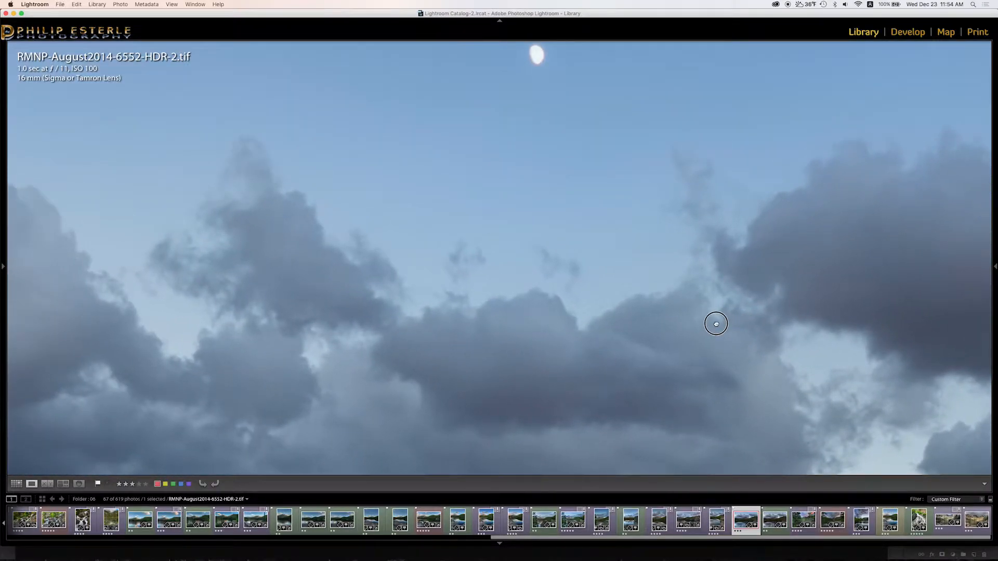
{"action": "left_click_drag", "start_coordinate": [716, 324], "coordinate": [589, 210]}
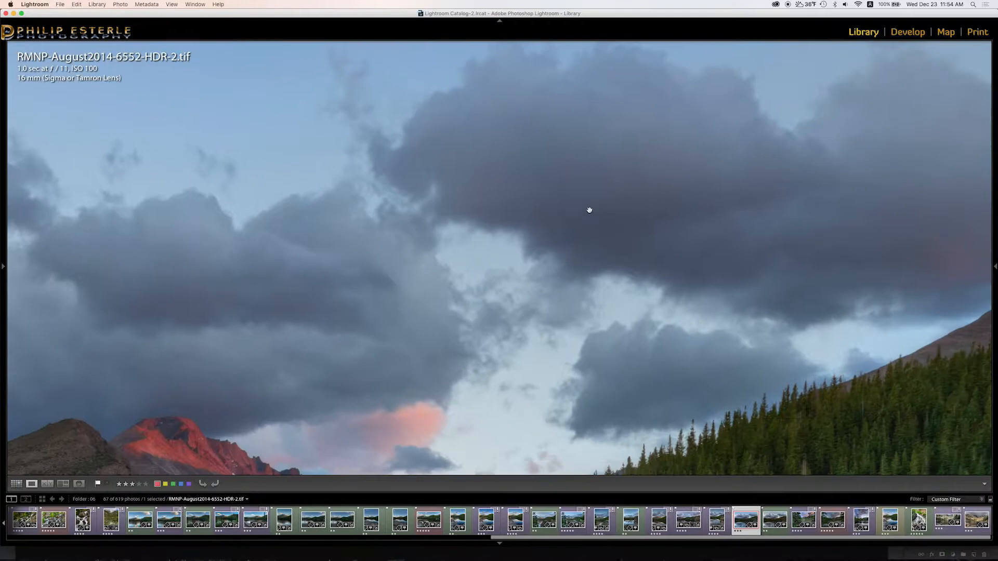
Fit the photo, zoom in on the forest and rock, and pan across the rock face.
{"action": "left_click", "coordinate": [602, 253]}
{"action": "left_click", "coordinate": [686, 222]}
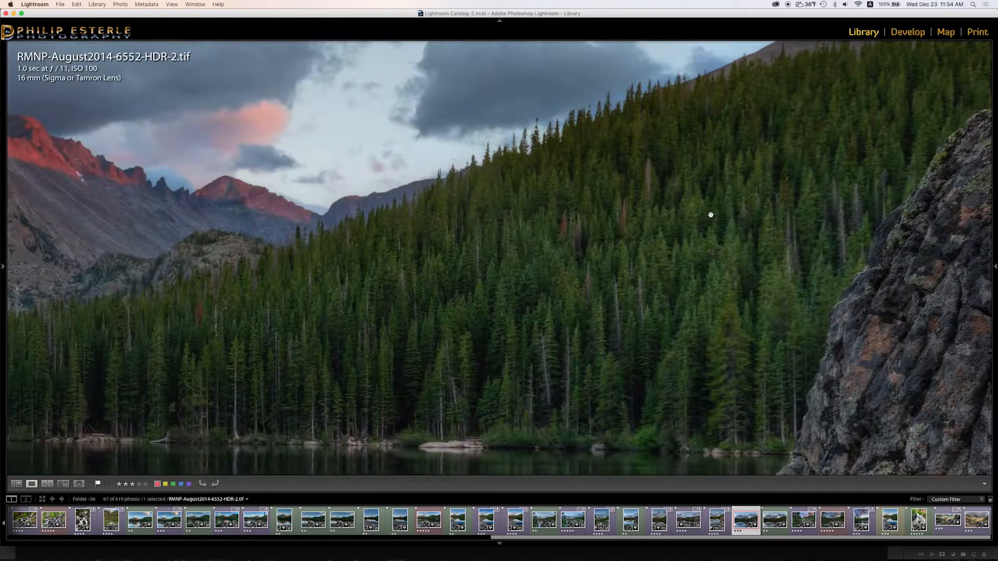
{"action": "left_click_drag", "start_coordinate": [733, 211], "coordinate": [457, 265]}
{"action": "left_click_drag", "start_coordinate": [604, 244], "coordinate": [451, 162]}
{"action": "left_click_drag", "start_coordinate": [376, 276], "coordinate": [236, 374]}
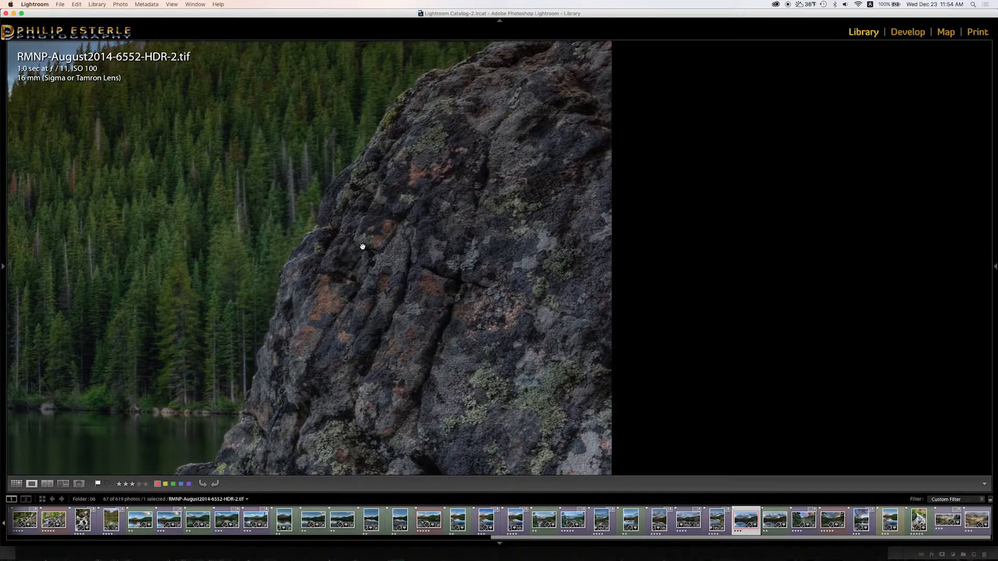
{"action": "left_click_drag", "start_coordinate": [387, 300], "coordinate": [401, 263]}
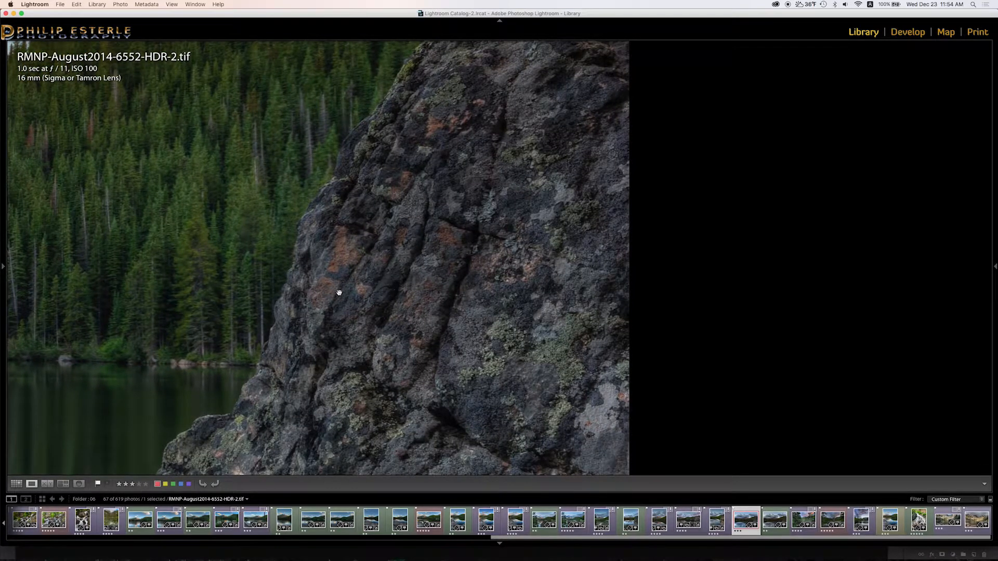
{"action": "left_click_drag", "start_coordinate": [484, 372], "coordinate": [504, 205]}
{"action": "mouse_move", "coordinate": [440, 308]}
{"action": "left_mouse_down"}
{"action": "mouse_move", "coordinate": [488, 219]}
{"action": "mouse_move", "coordinate": [518, 190]}
{"action": "left_mouse_up"}
{"action": "left_click_drag", "start_coordinate": [493, 305], "coordinate": [499, 199]}
{"action": "left_click_drag", "start_coordinate": [410, 319], "coordinate": [431, 282]}
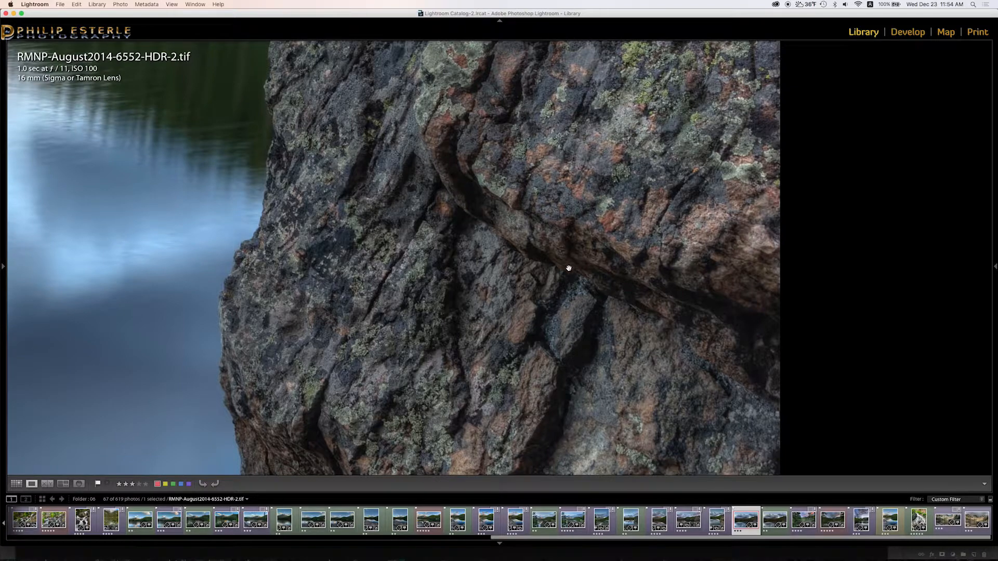
Pan from the rock's lichen texture down through the lake reflection to the photo's bottom edge.
{"action": "left_click_drag", "start_coordinate": [304, 317], "coordinate": [327, 234]}
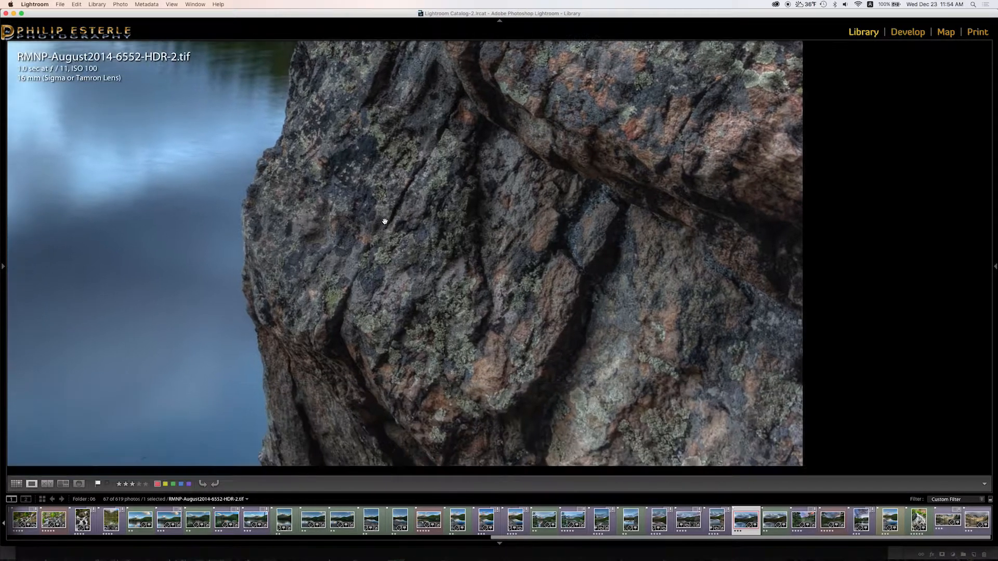
{"action": "left_click_drag", "start_coordinate": [501, 312], "coordinate": [497, 240]}
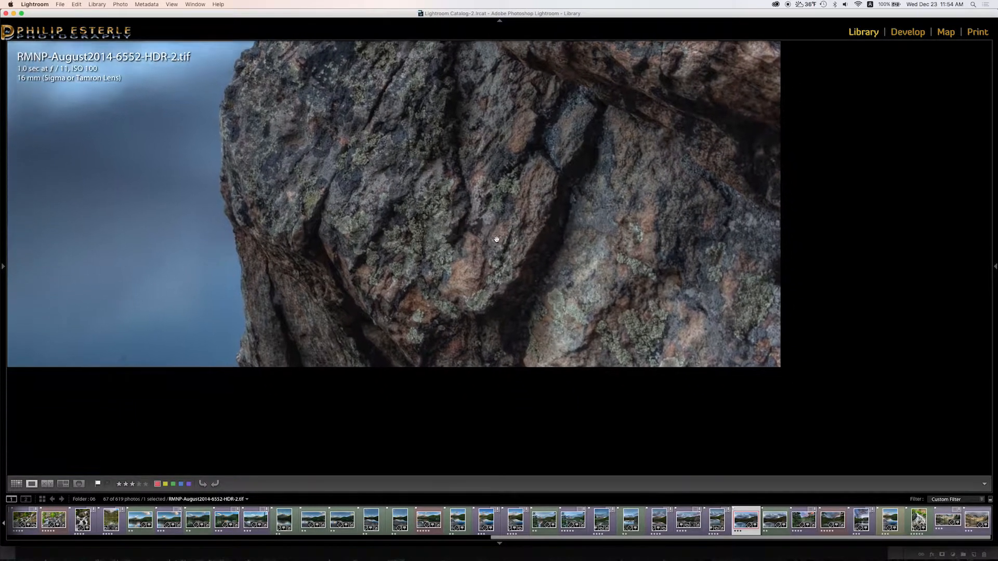
{"action": "left_click_drag", "start_coordinate": [404, 250], "coordinate": [603, 367]}
{"action": "left_click_drag", "start_coordinate": [342, 288], "coordinate": [494, 331]}
{"action": "left_click_drag", "start_coordinate": [365, 287], "coordinate": [550, 375]}
{"action": "left_click_drag", "start_coordinate": [452, 302], "coordinate": [472, 379]}
{"action": "left_click_drag", "start_coordinate": [359, 325], "coordinate": [504, 358]}
{"action": "left_click_drag", "start_coordinate": [404, 344], "coordinate": [618, 253]}
{"action": "left_click_drag", "start_coordinate": [449, 333], "coordinate": [618, 242]}
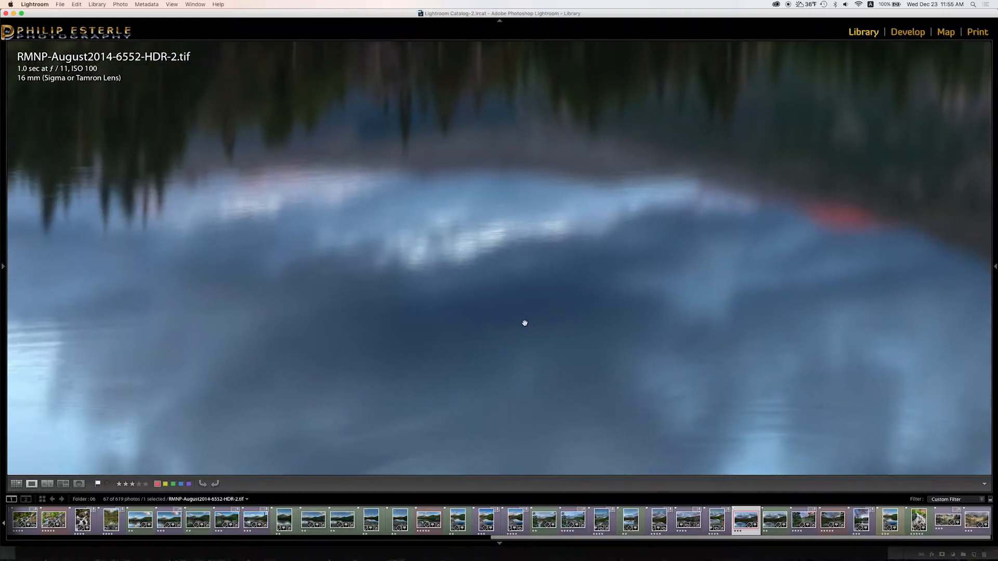
{"action": "left_click_drag", "start_coordinate": [499, 336], "coordinate": [602, 238]}
{"action": "left_click_drag", "start_coordinate": [558, 282], "coordinate": [457, 160]}
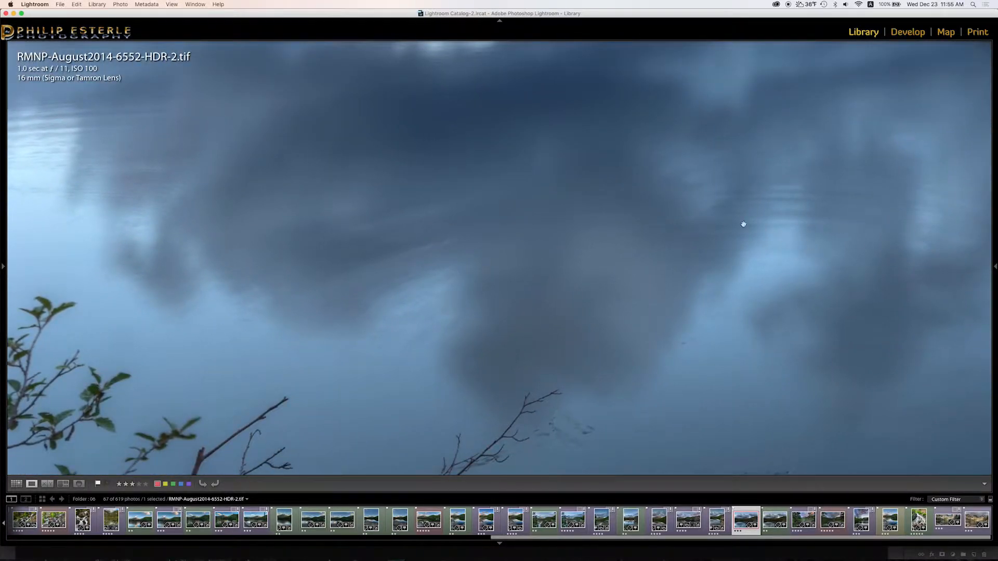
{"action": "left_click_drag", "start_coordinate": [579, 283], "coordinate": [456, 196]}
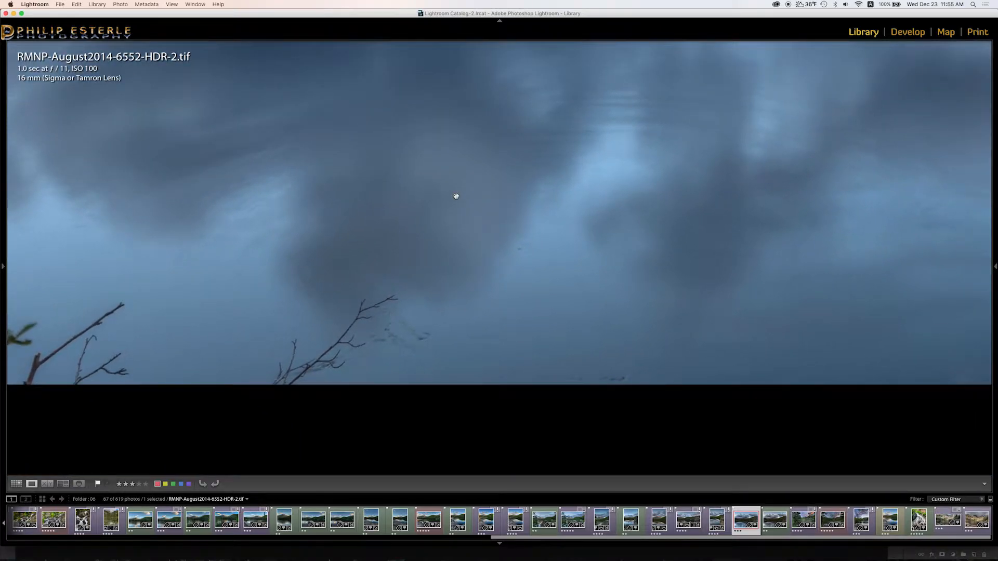
{"action": "left_click_drag", "start_coordinate": [408, 104], "coordinate": [318, 109]}
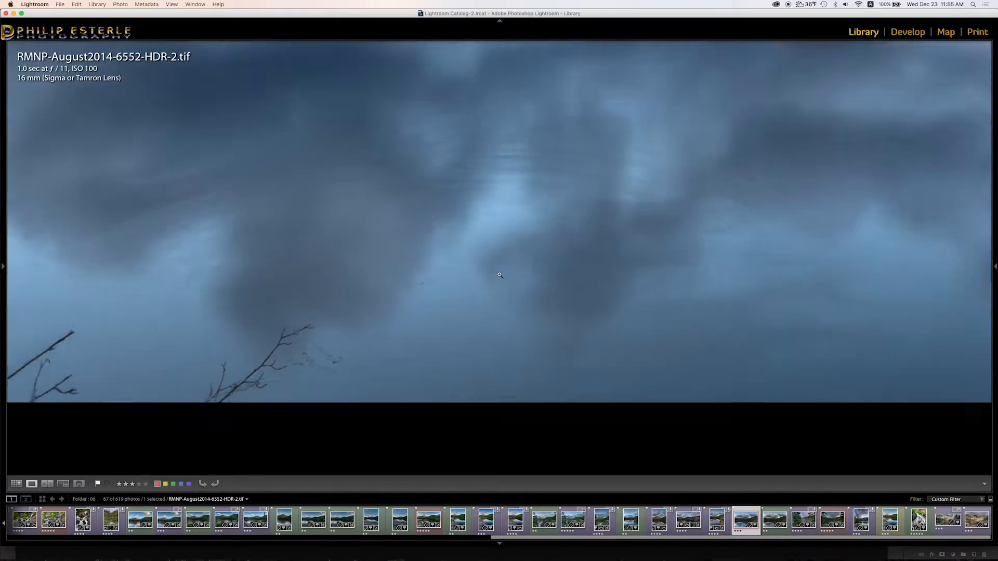
Fit the photo, zoom in on the left treeline, and pan up through the sky to the moon.
{"action": "left_click", "coordinate": [499, 274]}
{"action": "left_click_drag", "start_coordinate": [305, 227], "coordinate": [413, 290]}
{"action": "left_click", "coordinate": [251, 195]}
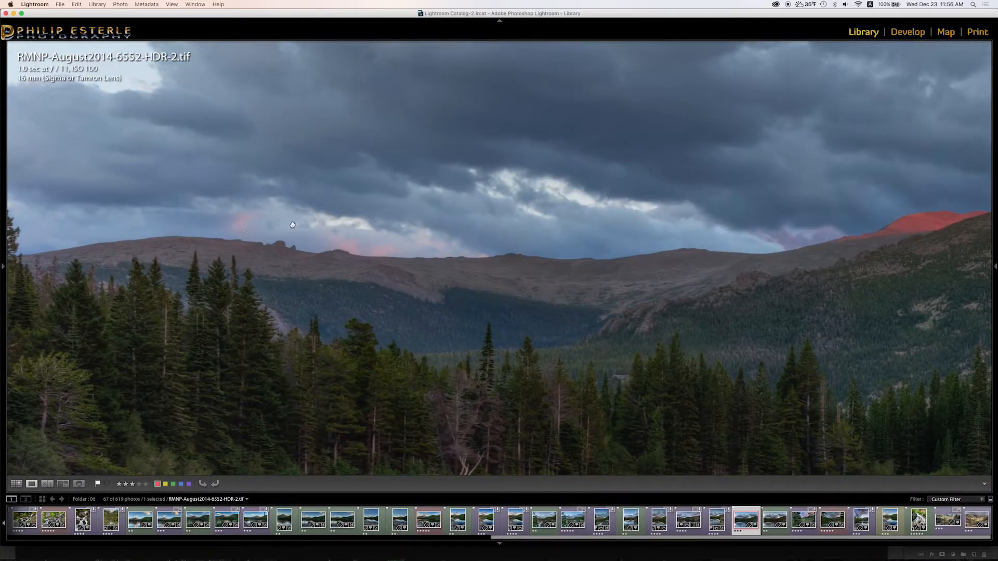
{"action": "left_click_drag", "start_coordinate": [345, 171], "coordinate": [410, 269]}
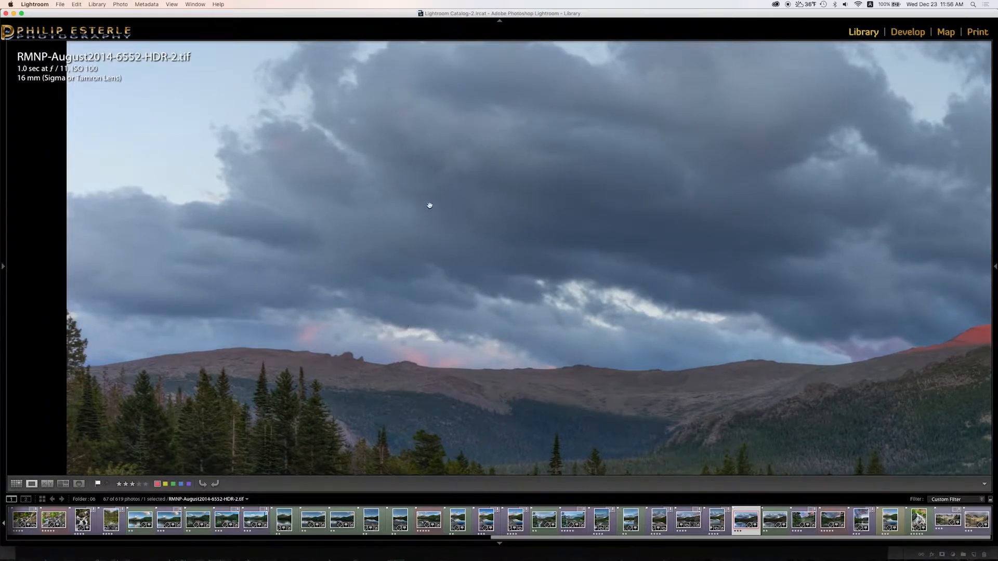
{"action": "left_click_drag", "start_coordinate": [430, 212], "coordinate": [412, 269]}
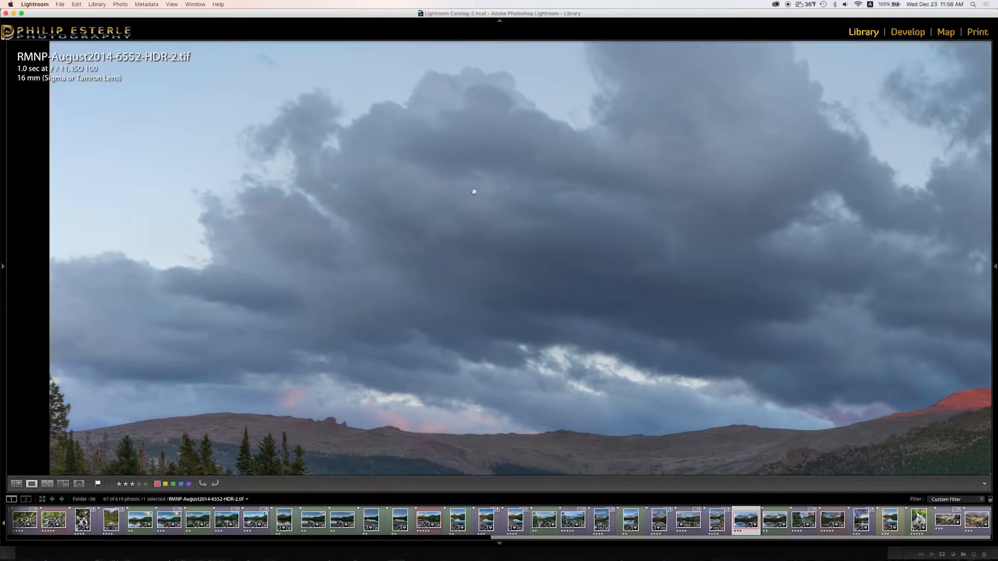
{"action": "left_click_drag", "start_coordinate": [640, 225], "coordinate": [648, 260]}
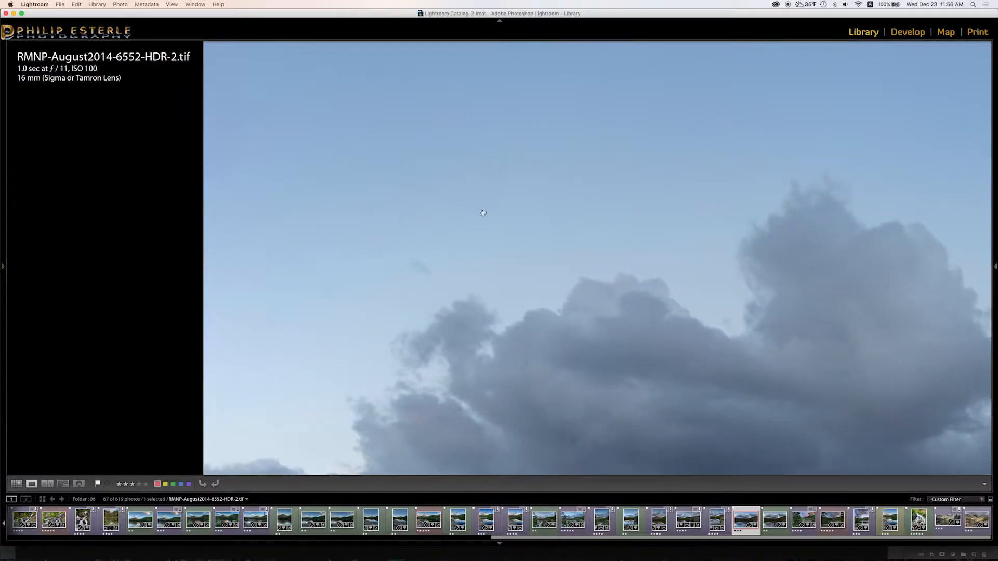
{"action": "left_click_drag", "start_coordinate": [498, 218], "coordinate": [549, 258]}
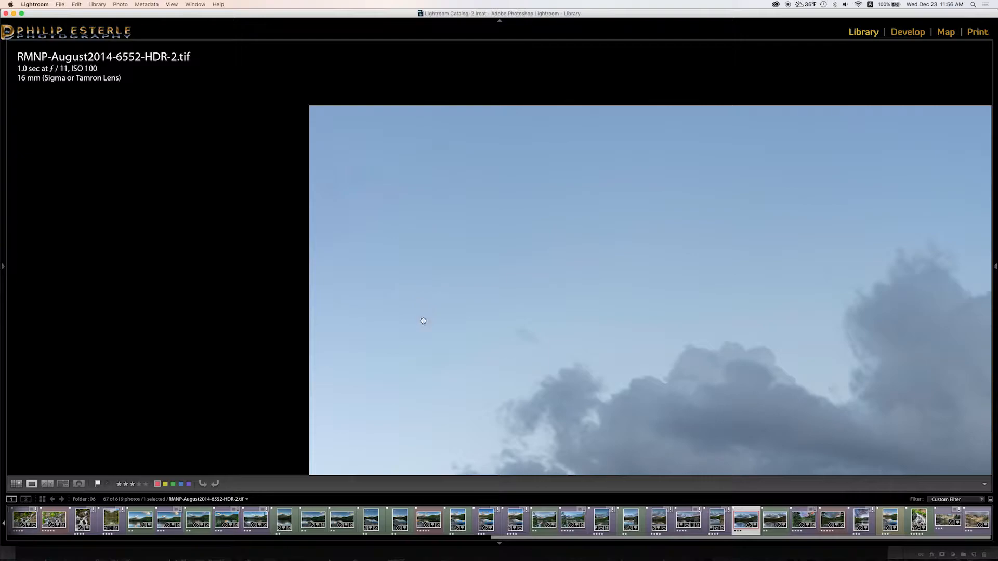
{"action": "left_click_drag", "start_coordinate": [544, 321], "coordinate": [466, 357]}
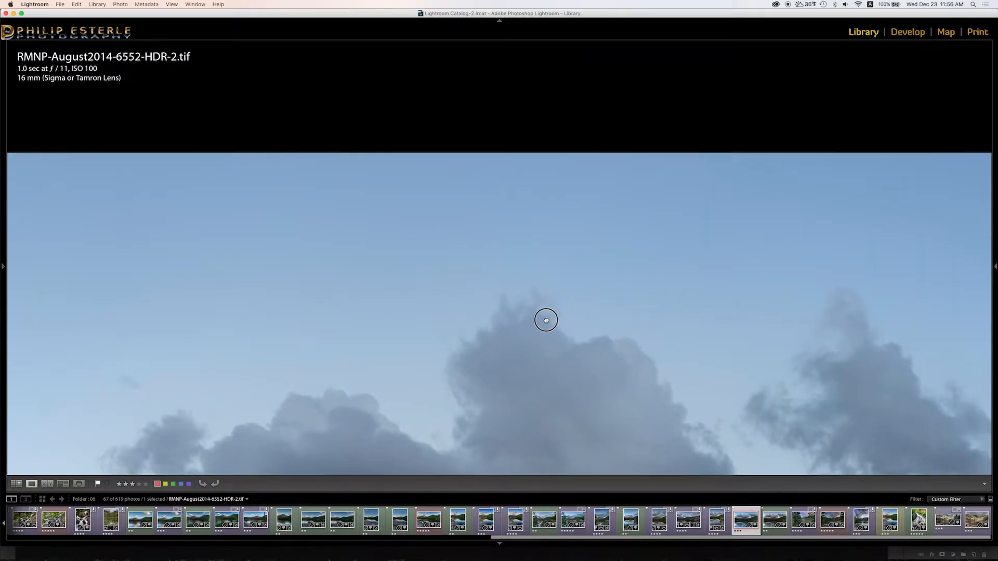
{"action": "left_click_drag", "start_coordinate": [546, 319], "coordinate": [284, 275]}
{"action": "left_click_drag", "start_coordinate": [497, 245], "coordinate": [330, 254]}
{"action": "left_click_drag", "start_coordinate": [461, 256], "coordinate": [143, 253]}
{"action": "left_click_drag", "start_coordinate": [350, 232], "coordinate": [197, 244]}
{"action": "left_click_drag", "start_coordinate": [428, 232], "coordinate": [312, 229]}
{"action": "left_click_drag", "start_coordinate": [397, 231], "coordinate": [537, 196]}
{"action": "left_click_drag", "start_coordinate": [343, 266], "coordinate": [587, 210]}
{"action": "left_click_drag", "start_coordinate": [380, 267], "coordinate": [677, 269]}
Pan to the photo's left edge and top, then zoom back out to Fit.
{"action": "left_click_drag", "start_coordinate": [503, 255], "coordinate": [759, 296]}
{"action": "left_click_drag", "start_coordinate": [546, 276], "coordinate": [811, 252]}
{"action": "left_click_drag", "start_coordinate": [487, 267], "coordinate": [713, 286]}
{"action": "left_click_drag", "start_coordinate": [536, 272], "coordinate": [575, 252]}
{"action": "left_click_drag", "start_coordinate": [410, 297], "coordinate": [517, 252]}
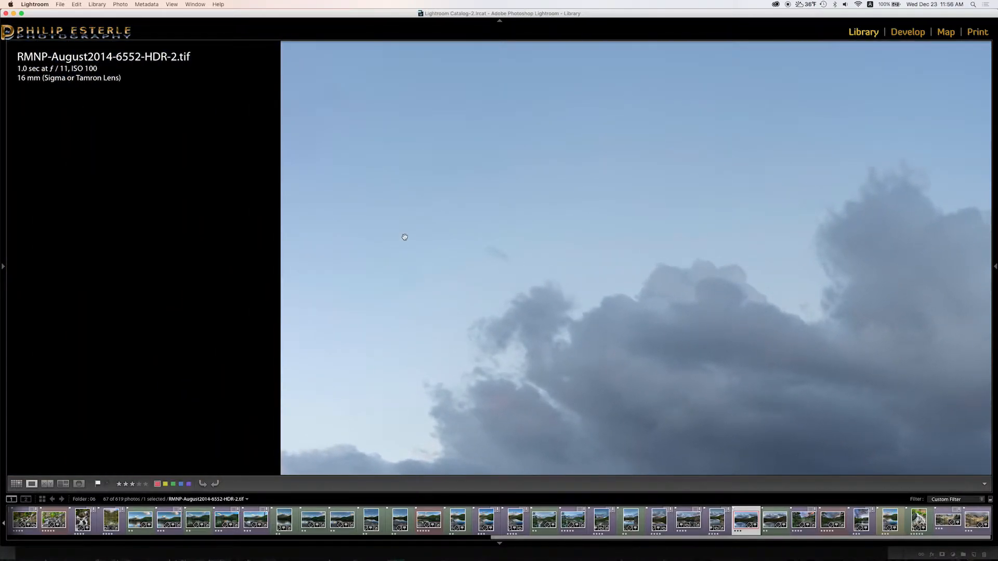
{"action": "left_click", "coordinate": [405, 238]}
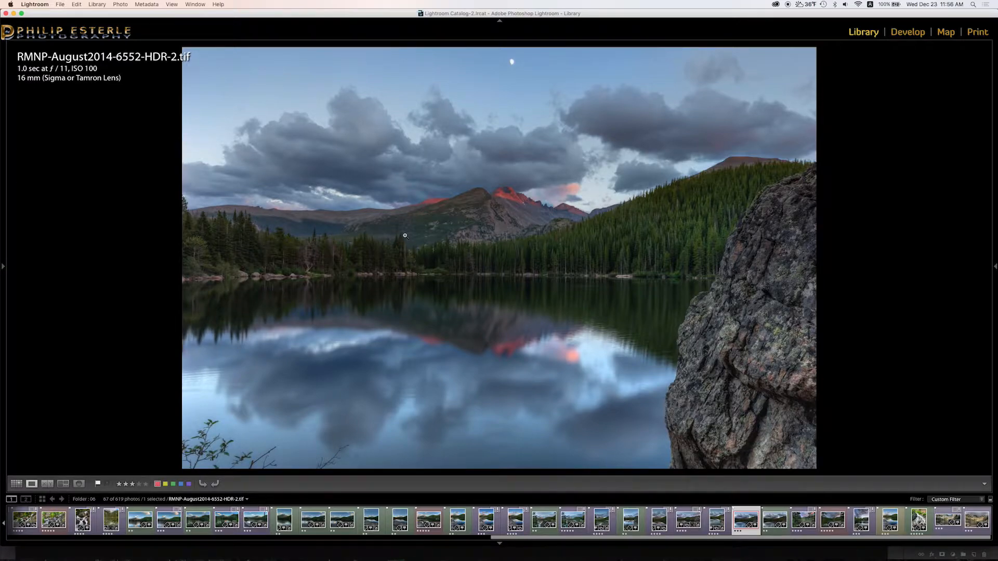
Send the photo to Photoshop via Edit In > Edit in Adobe Photoshop CC 2015.
{"action": "right_click", "coordinate": [582, 188]}
{"action": "mouse_move", "coordinate": [639, 243]}
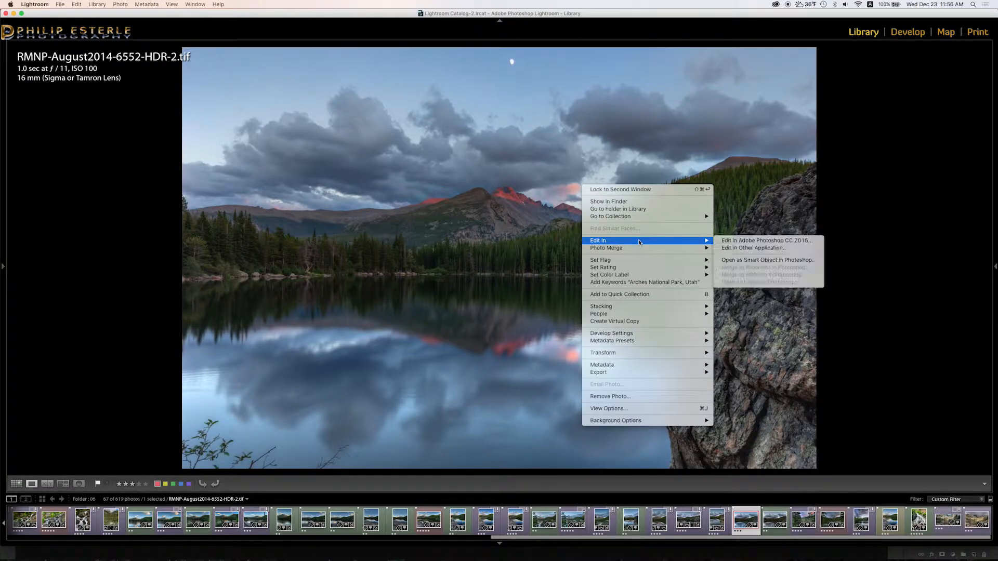
{"action": "left_click", "coordinate": [758, 241]}
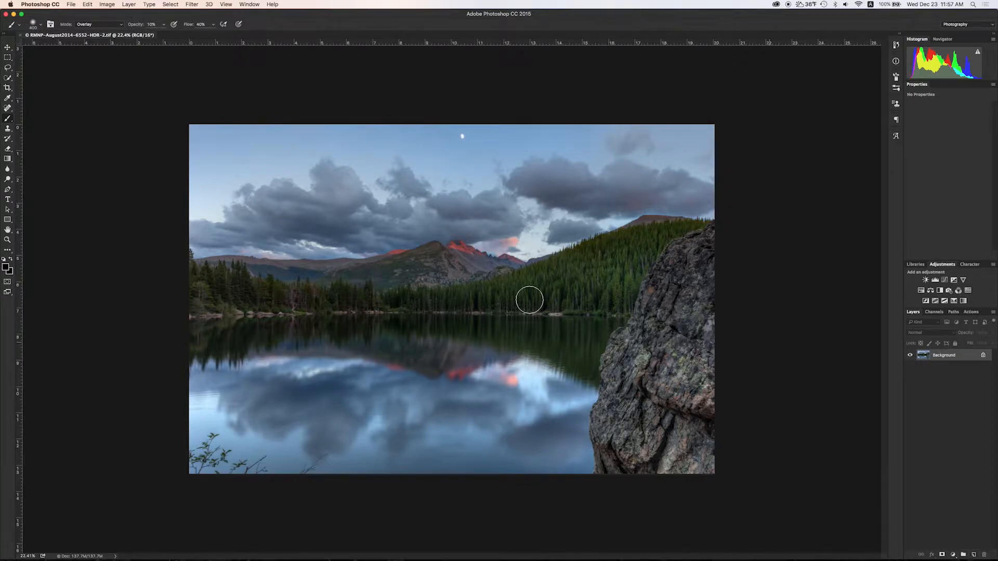
Zoom and pan in Photoshop to inspect the upper-left sky.
{"action": "scroll", "coordinate": [208, 141], "scroll_direction": "up", "scroll_amount": 5}
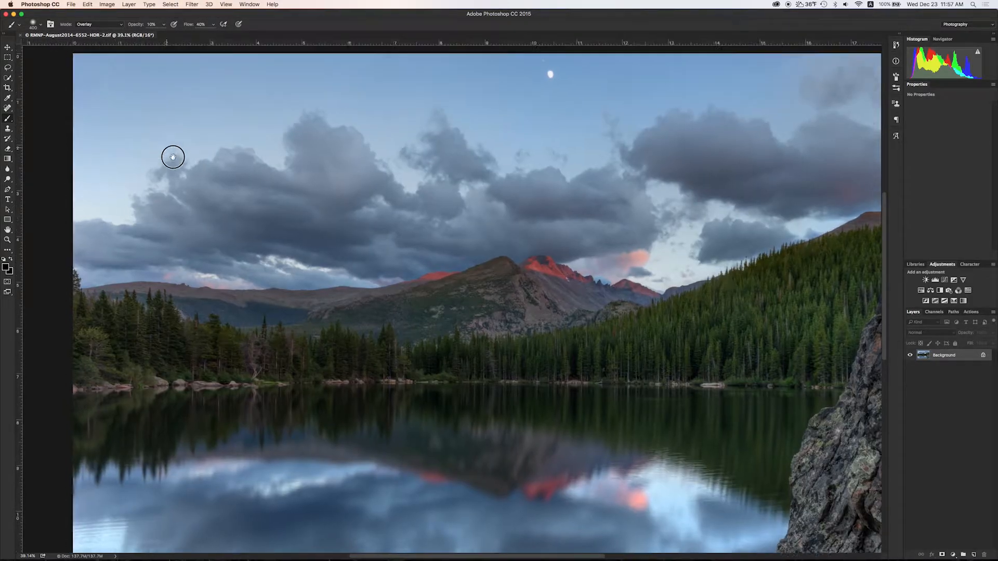
{"action": "left_click_drag", "start_coordinate": [171, 156], "coordinate": [257, 245]}
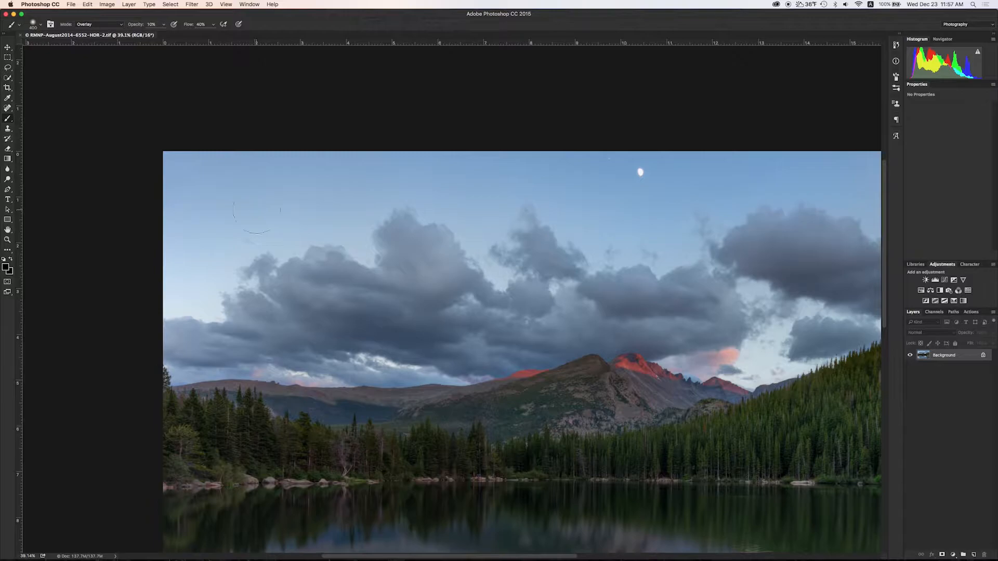
{"action": "scroll", "coordinate": [325, 225], "scroll_direction": "down", "scroll_amount": 4}
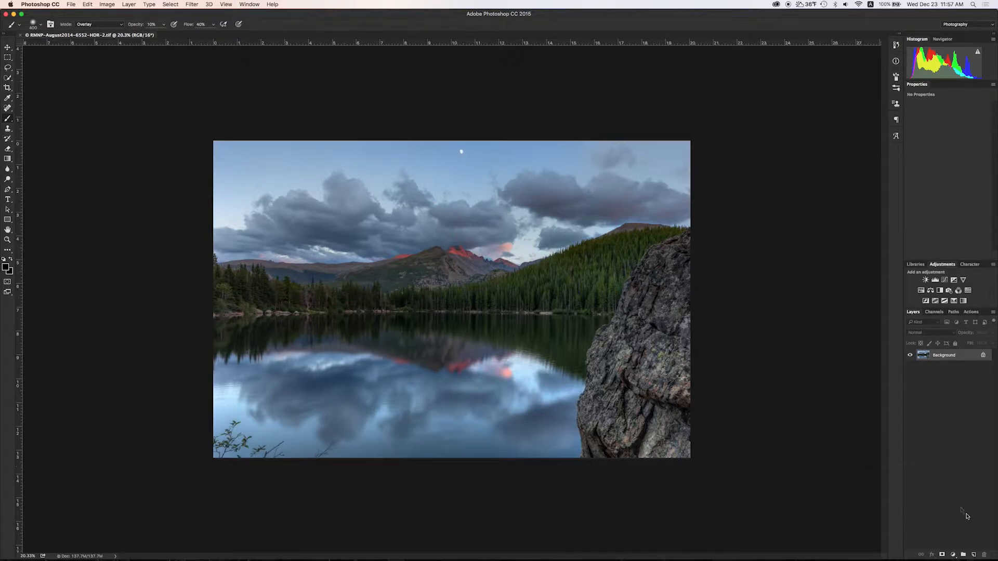
Add a new Layer 1 and spot-heal dust spots in the sky around the moon.
{"action": "left_click", "coordinate": [978, 555]}
{"action": "left_click", "coordinate": [6, 109]}
{"action": "scroll", "coordinate": [385, 239], "scroll_direction": "up", "scroll_amount": 5}
{"action": "left_click", "coordinate": [523, 237]}
{"action": "scroll", "coordinate": [557, 301], "scroll_direction": "left", "scroll_amount": 10}
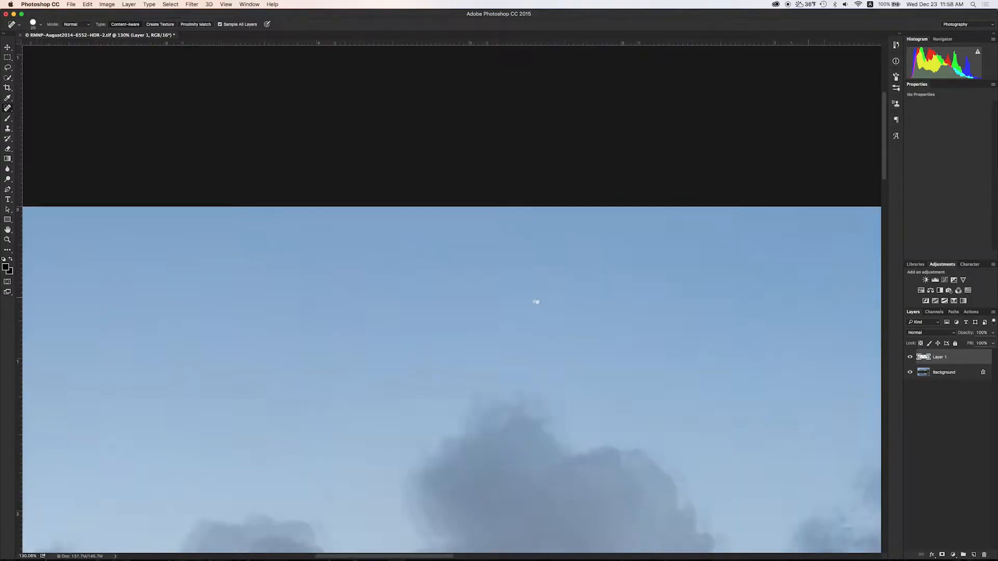
{"action": "left_click", "coordinate": [399, 389]}
{"action": "left_click_drag", "start_coordinate": [485, 441], "coordinate": [520, 260]}
{"action": "scroll", "coordinate": [520, 260], "scroll_direction": "down", "scroll_amount": 5}
{"action": "left_click_drag", "start_coordinate": [869, 216], "coordinate": [433, 272]}
{"action": "left_click_drag", "start_coordinate": [767, 284], "coordinate": [281, 273]}
{"action": "scroll", "coordinate": [281, 274], "scroll_direction": "down", "scroll_amount": 10}
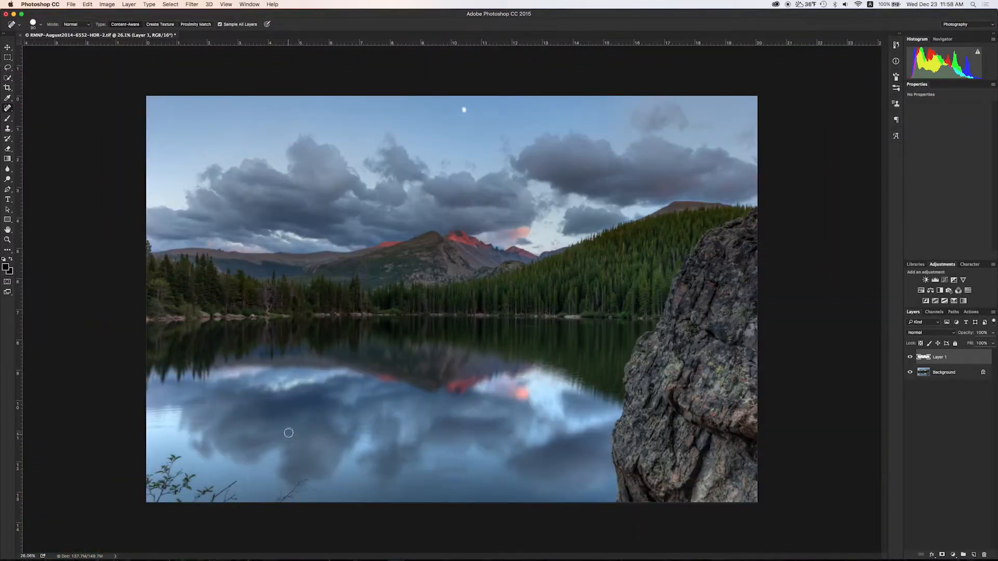
{"action": "scroll", "coordinate": [177, 477], "scroll_direction": "up", "scroll_amount": 10}
Spot-heal the lower-left branches, undo the leaf healing, and heal a sky-corner spot.
{"action": "left_click_drag", "start_coordinate": [176, 478], "coordinate": [311, 379]}
{"action": "mouse_move", "coordinate": [301, 319]}
{"action": "left_mouse_down"}
{"action": "mouse_move", "coordinate": [276, 352]}
{"action": "mouse_move", "coordinate": [278, 361]}
{"action": "mouse_move", "coordinate": [231, 382]}
{"action": "mouse_move", "coordinate": [272, 362]}
{"action": "mouse_move", "coordinate": [304, 377]}
{"action": "mouse_move", "coordinate": [308, 416]}
{"action": "mouse_move", "coordinate": [362, 371]}
{"action": "left_mouse_up"}
{"action": "left_click", "coordinate": [277, 362]}
{"action": "left_click", "coordinate": [272, 363]}
{"action": "key", "text": "super+alt+z"}
{"action": "key", "text": "super+alt+z"}
{"action": "key", "text": "super+alt+z"}
{"action": "key", "text": "super+alt+z"}
{"action": "mouse_move", "coordinate": [489, 68]}
{"action": "left_mouse_down"}
{"action": "mouse_move", "coordinate": [457, 413]}
{"action": "mouse_move", "coordinate": [519, 482]}
{"action": "mouse_move", "coordinate": [541, 551]}
{"action": "left_mouse_up"}
{"action": "left_click", "coordinate": [381, 326]}
Clone Stamp rock texture over the people in blue on the right shoreline.
{"action": "mouse_move", "coordinate": [425, 541]}
{"action": "left_mouse_down"}
{"action": "mouse_move", "coordinate": [584, 432]}
{"action": "mouse_move", "coordinate": [310, 304]}
{"action": "left_mouse_up"}
{"action": "left_click_drag", "start_coordinate": [754, 182], "coordinate": [446, 386]}
{"action": "scroll", "coordinate": [424, 363], "scroll_direction": "left", "scroll_amount": 10}
{"action": "scroll", "coordinate": [423, 363], "scroll_direction": "up", "scroll_amount": 3}
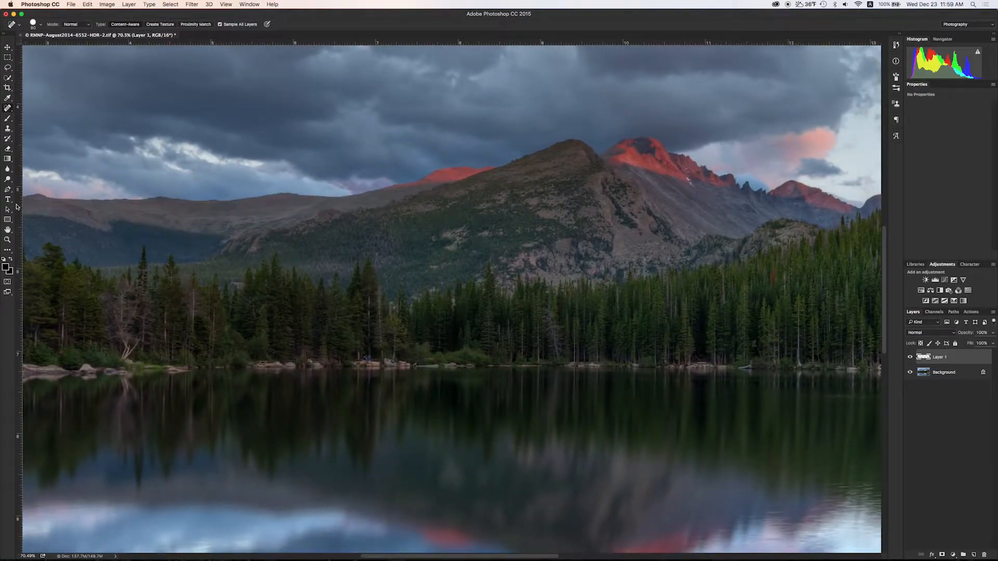
{"action": "left_click", "coordinate": [9, 130]}
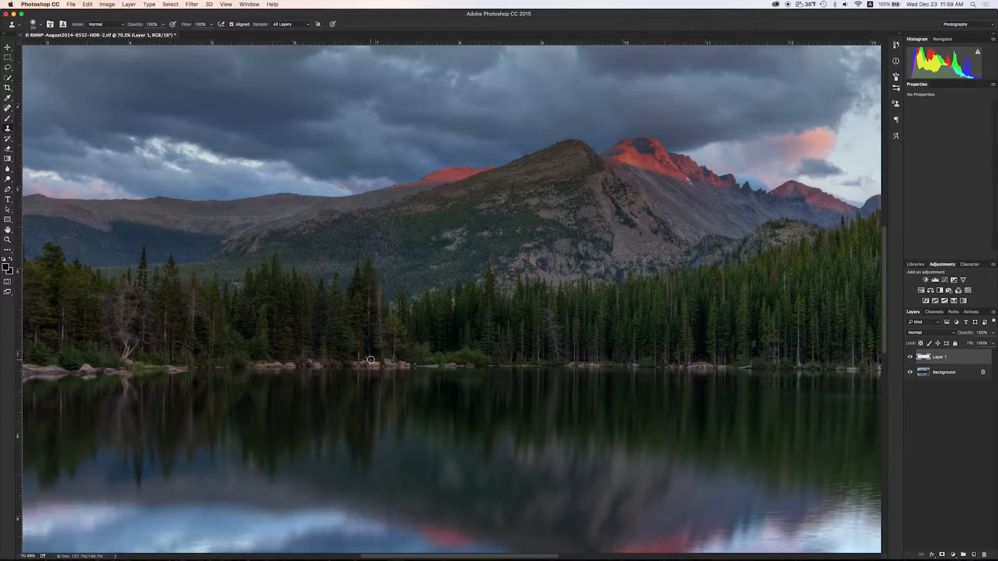
{"action": "scroll", "coordinate": [369, 358], "scroll_direction": "up", "scroll_amount": 6}
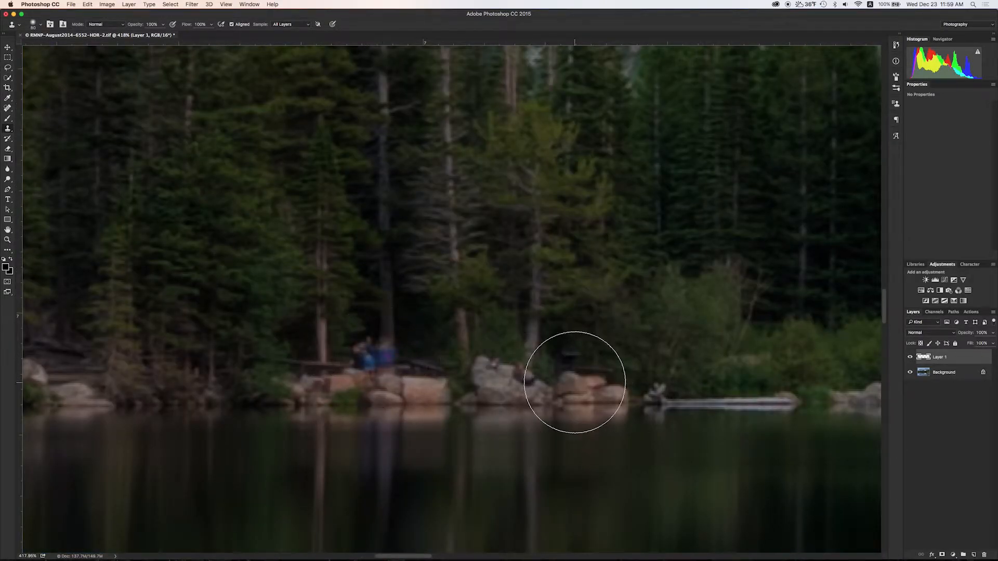
{"action": "left_click", "coordinate": [592, 380], "text": "alt"}
{"action": "left_click_drag", "start_coordinate": [371, 359], "coordinate": [359, 367]}
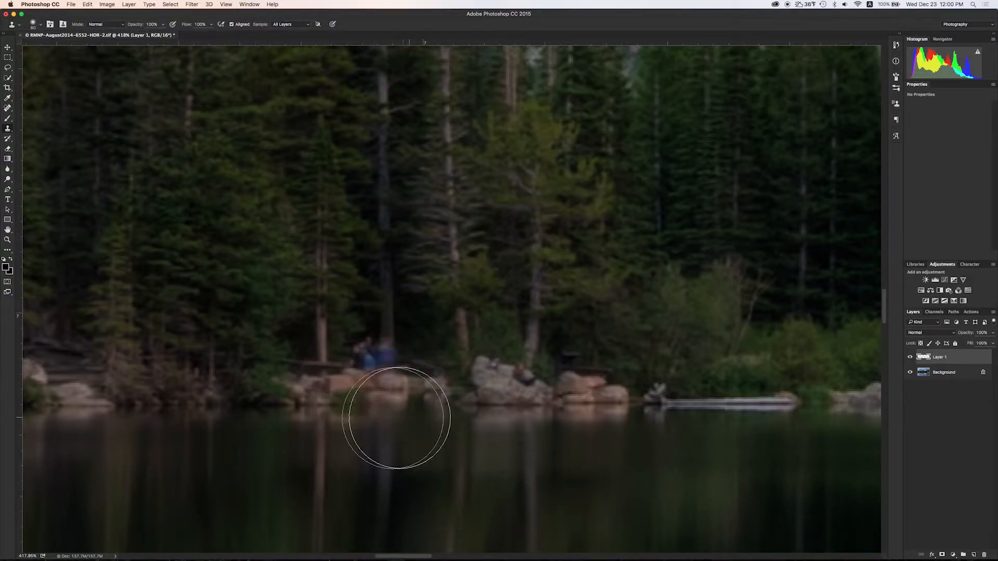
{"action": "scroll", "coordinate": [364, 411], "scroll_direction": "down", "scroll_amount": 6}
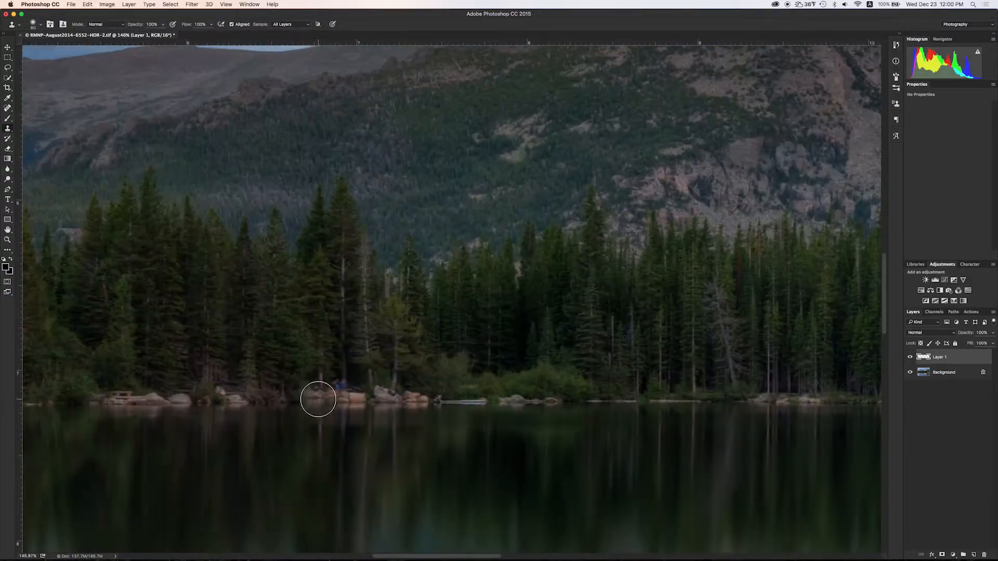
{"action": "scroll", "coordinate": [746, 402], "scroll_direction": "down", "scroll_amount": 3}
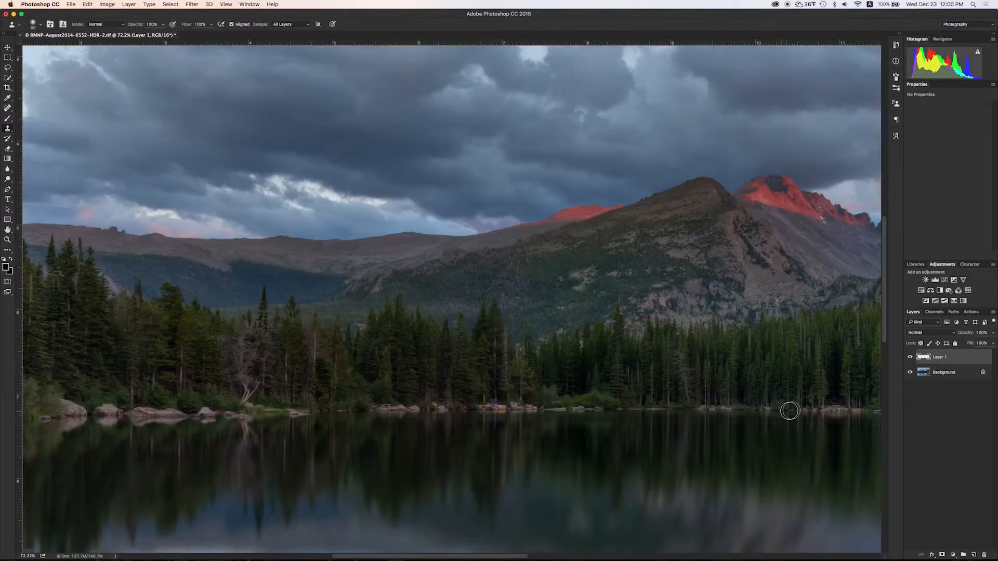
{"action": "scroll", "coordinate": [438, 408], "scroll_direction": "up", "scroll_amount": 6}
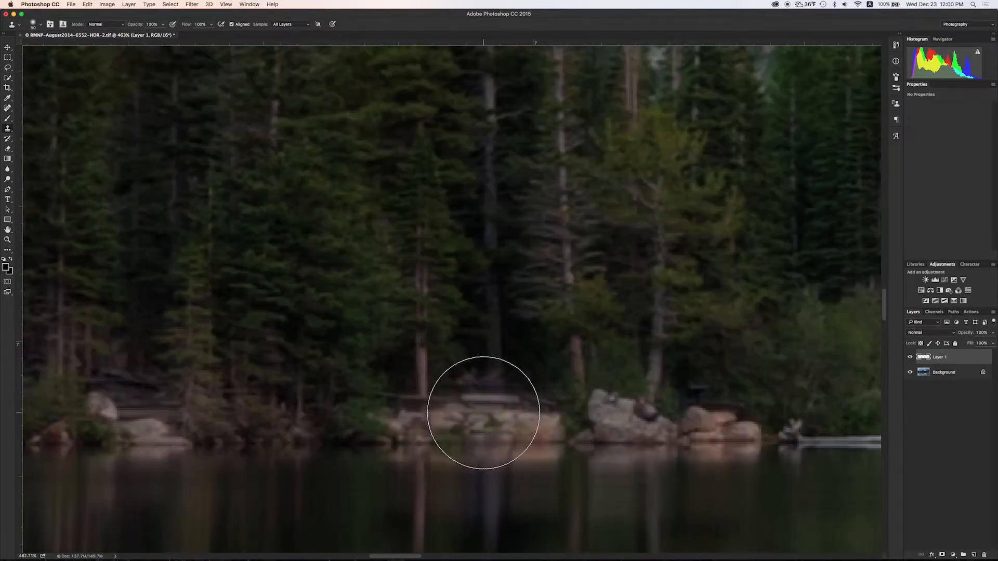
Shrink the clone brush from 90 to 40 and pan along the lakeshore.
{"action": "key", "text": "bracketleft"}
{"action": "key", "text": "bracketleft"}
{"action": "key", "text": "bracketleft"}
{"action": "key", "text": "bracketleft"}
{"action": "key", "text": "bracketleft"}
{"action": "left_click_drag", "start_coordinate": [858, 431], "coordinate": [660, 380]}
{"action": "scroll", "coordinate": [660, 380], "scroll_direction": "down", "scroll_amount": 5}
{"action": "scroll", "coordinate": [572, 398], "scroll_direction": "up", "scroll_amount": 5}
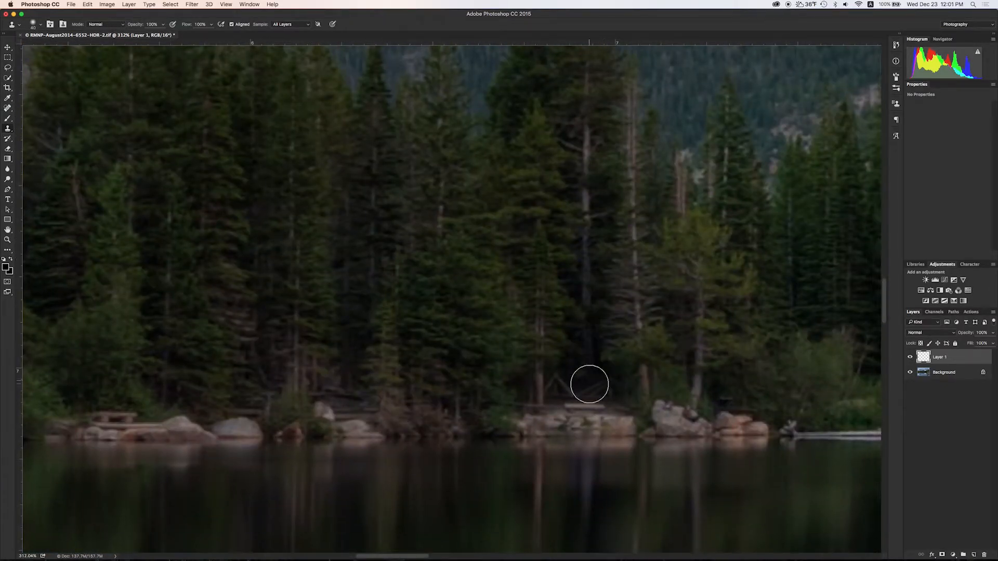
{"action": "left_click_drag", "start_coordinate": [563, 446], "coordinate": [167, 448]}
{"action": "left_click_drag", "start_coordinate": [853, 448], "coordinate": [156, 439]}
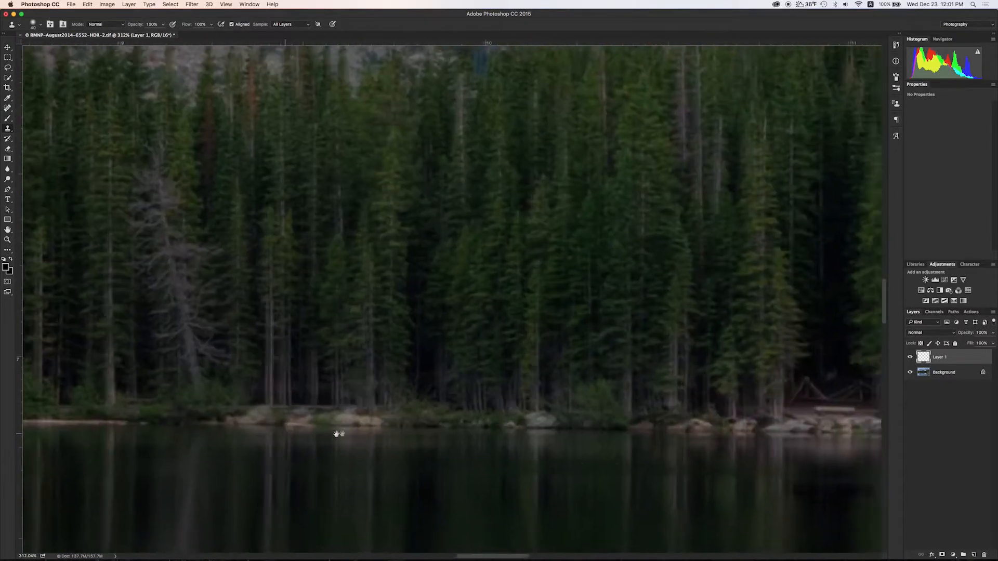
{"action": "left_click_drag", "start_coordinate": [811, 436], "coordinate": [182, 433]}
{"action": "left_click_drag", "start_coordinate": [852, 439], "coordinate": [559, 442]}
{"action": "scroll", "coordinate": [528, 442], "scroll_direction": "down", "scroll_amount": 1}
{"action": "left_click_drag", "start_coordinate": [363, 411], "coordinate": [801, 408]}
{"action": "left_click_drag", "start_coordinate": [208, 408], "coordinate": [566, 398]}
{"action": "left_click_drag", "start_coordinate": [32, 405], "coordinate": [679, 383]}
{"action": "left_click_drag", "start_coordinate": [512, 370], "coordinate": [299, 371]}
{"action": "scroll", "coordinate": [508, 370], "scroll_direction": "down", "scroll_amount": 10}
{"action": "scroll", "coordinate": [591, 314], "scroll_direction": "up", "scroll_amount": 10}
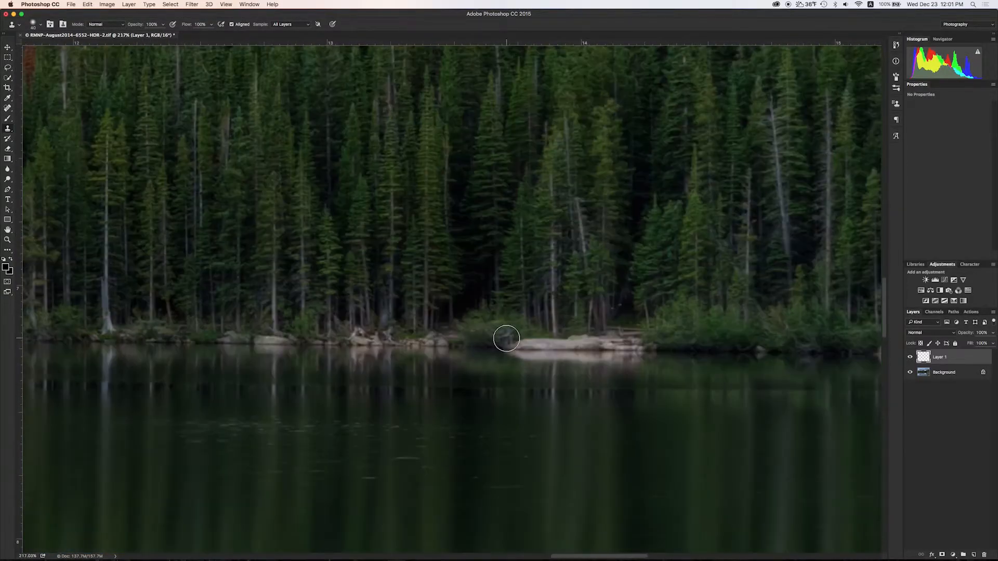
{"action": "scroll", "coordinate": [553, 345], "scroll_direction": "left", "scroll_amount": 15}
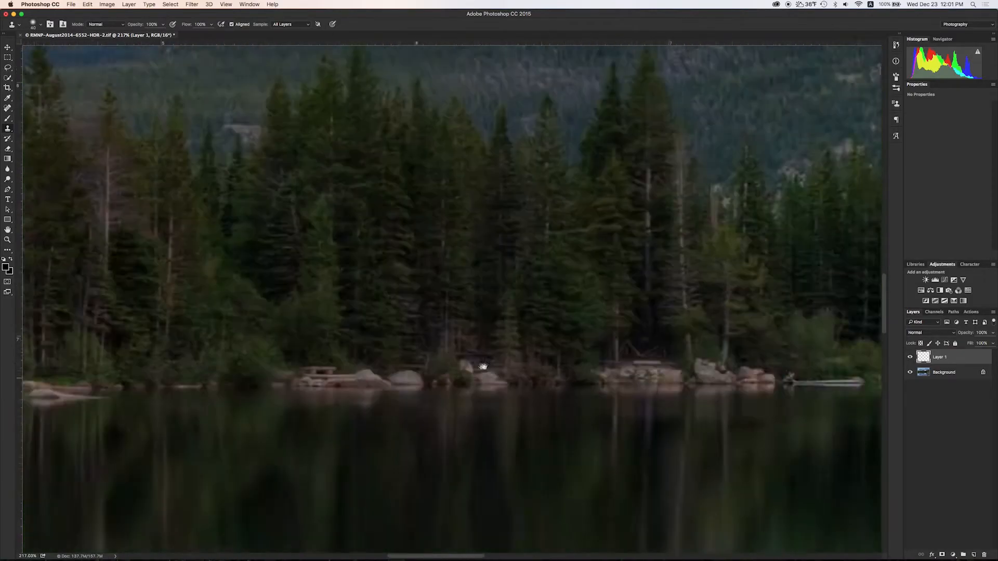
{"action": "scroll", "coordinate": [448, 375], "scroll_direction": "down", "scroll_amount": 2}
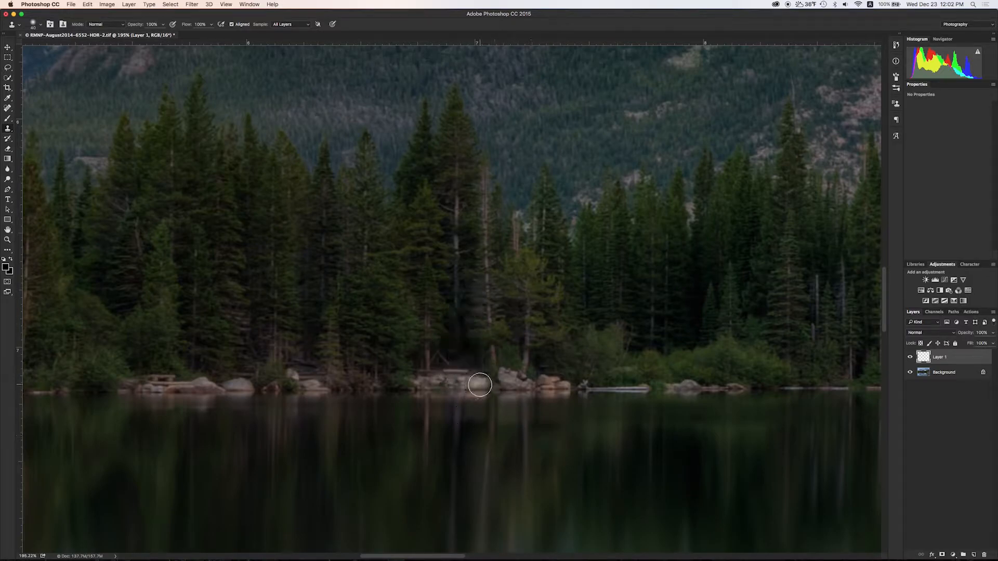
Clone out the pale trunk, green sapling and dark bushes above the shoreline rocks.
{"action": "left_click", "coordinate": [437, 245], "text": "alt"}
{"action": "left_click_drag", "start_coordinate": [457, 302], "coordinate": [474, 368]}
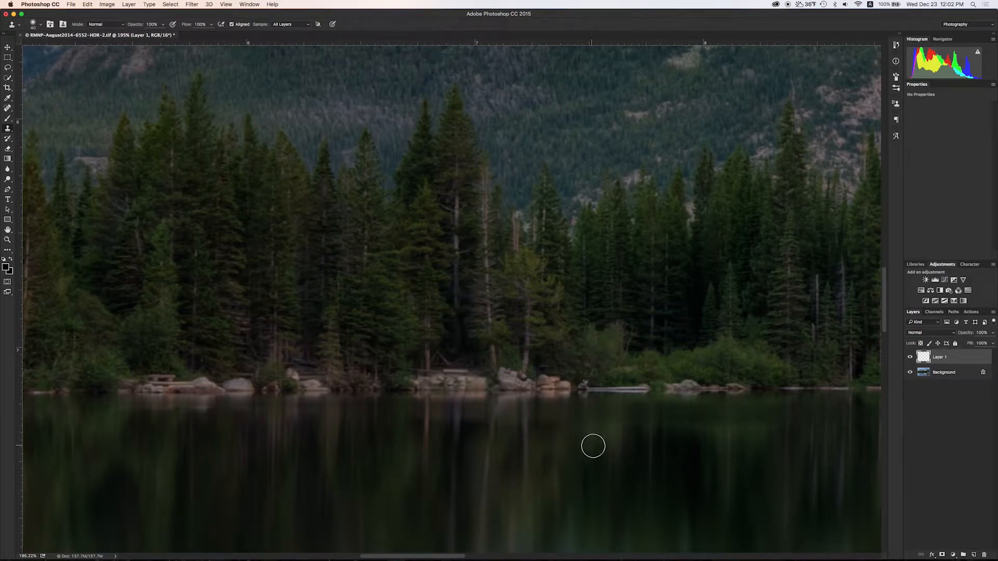
{"action": "scroll", "coordinate": [477, 394], "scroll_direction": "right", "scroll_amount": 10}
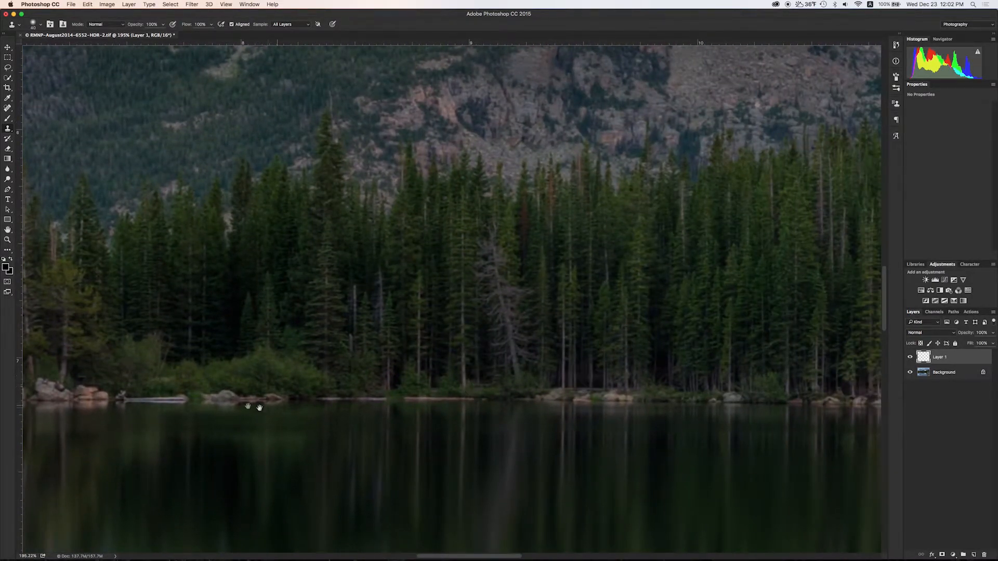
{"action": "scroll", "coordinate": [280, 405], "scroll_direction": "left", "scroll_amount": 10}
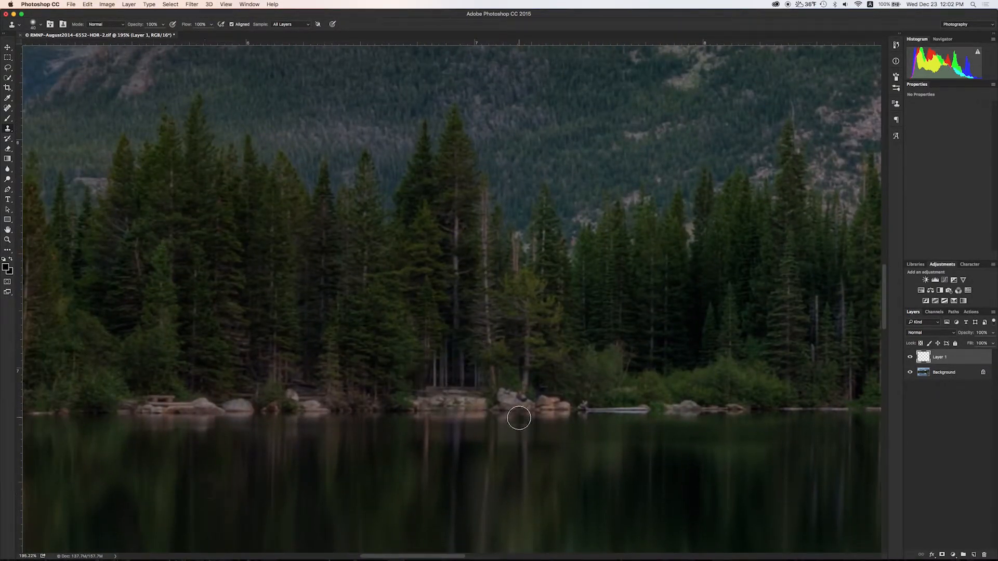
{"action": "scroll", "coordinate": [519, 419], "scroll_direction": "right", "scroll_amount": 20}
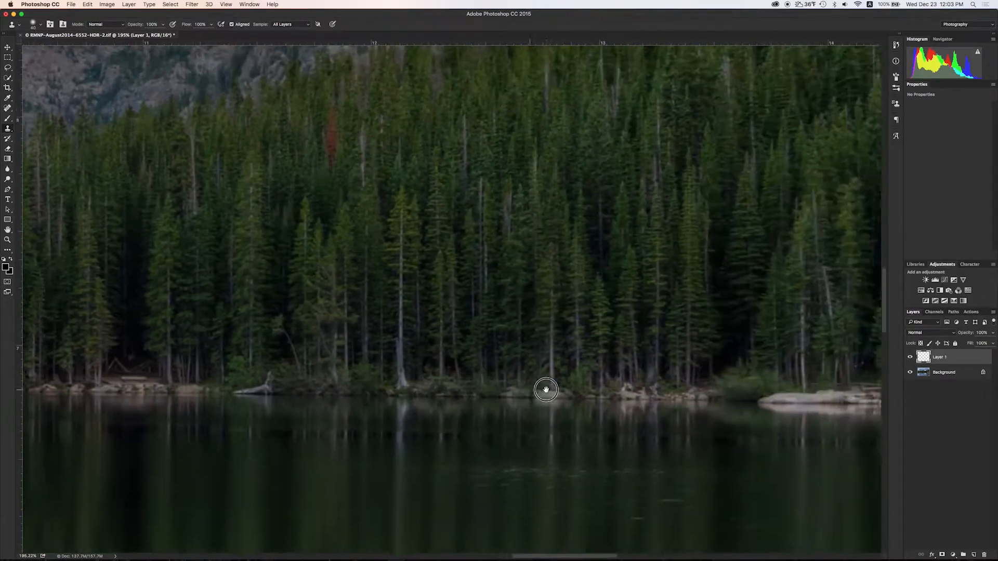
{"action": "left_click_drag", "start_coordinate": [546, 390], "coordinate": [372, 374]}
{"action": "scroll", "coordinate": [372, 374], "scroll_direction": "down", "scroll_amount": 15}
{"action": "scroll", "coordinate": [392, 281], "scroll_direction": "up", "scroll_amount": 15}
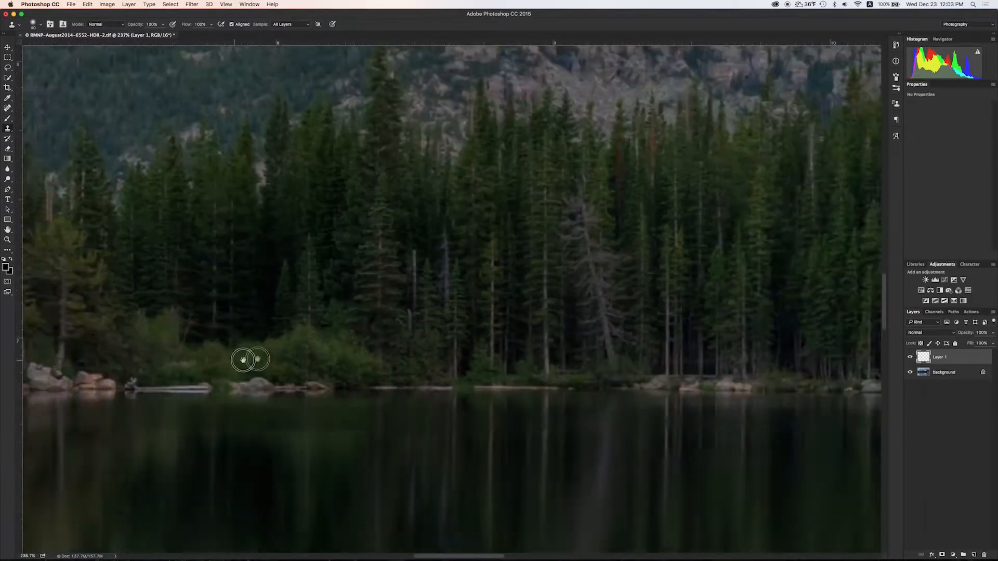
{"action": "scroll", "coordinate": [237, 359], "scroll_direction": "up", "scroll_amount": 3}
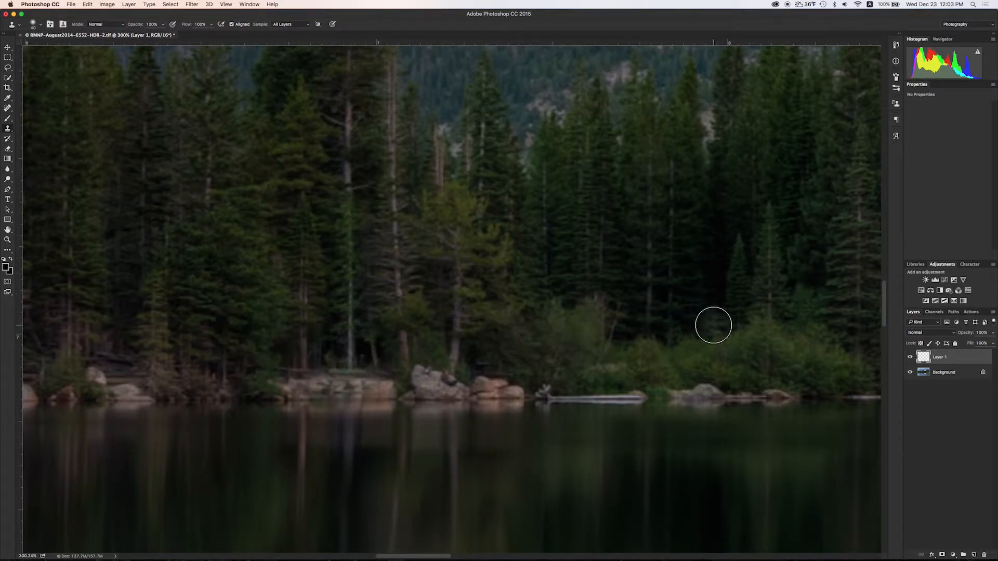
{"action": "scroll", "coordinate": [379, 312], "scroll_direction": "left", "scroll_amount": 10}
{"action": "mouse_move", "coordinate": [734, 343]}
{"action": "left_mouse_down"}
{"action": "mouse_move", "coordinate": [750, 347]}
{"action": "mouse_move", "coordinate": [725, 334]}
{"action": "left_mouse_up"}
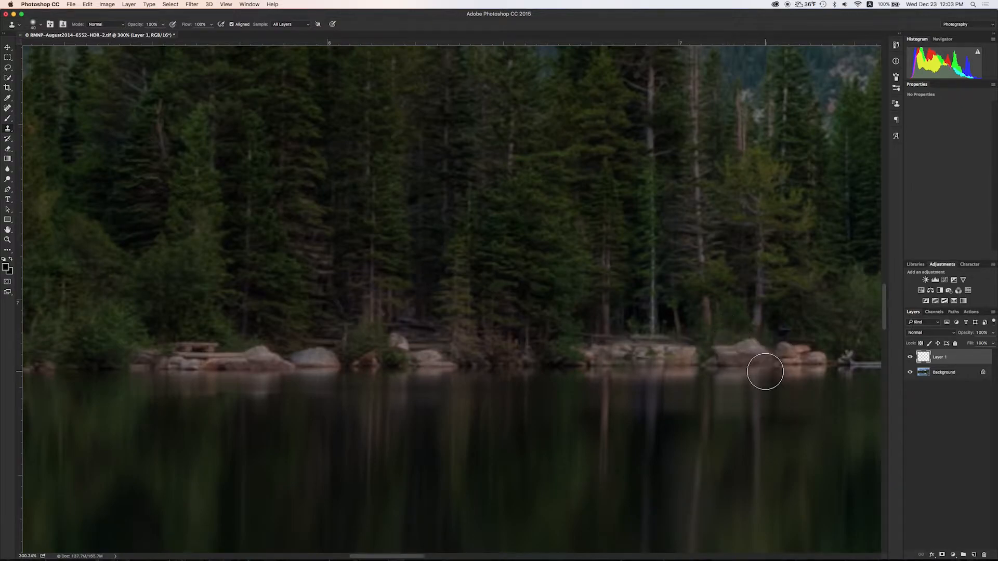
{"action": "scroll", "coordinate": [619, 399], "scroll_direction": "down", "scroll_amount": 5}
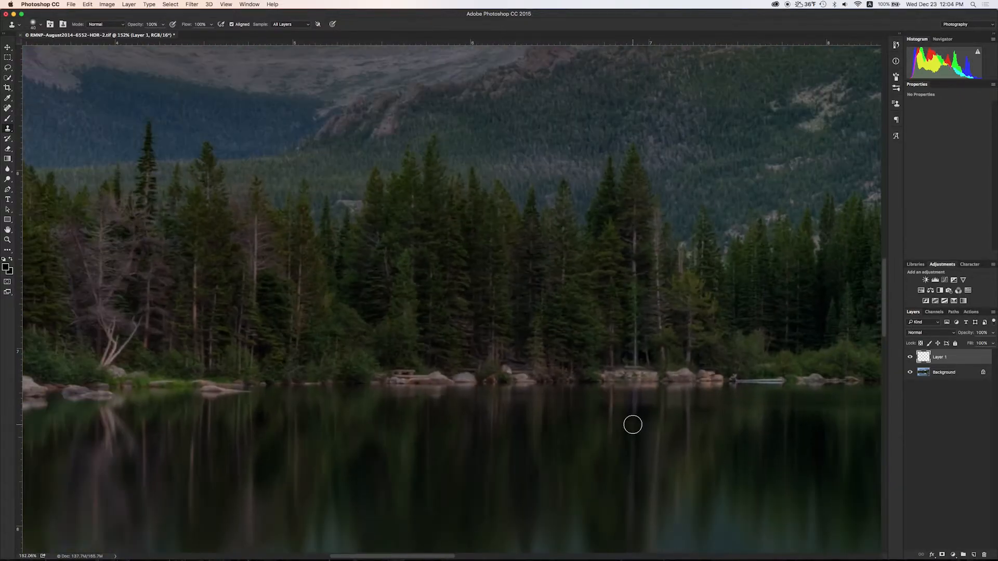
{"action": "scroll", "coordinate": [632, 353], "scroll_direction": "up", "scroll_amount": 8}
{"action": "scroll", "coordinate": [633, 359], "scroll_direction": "down", "scroll_amount": 2}
{"action": "left_click_drag", "start_coordinate": [650, 453], "coordinate": [627, 382]}
{"action": "scroll", "coordinate": [626, 382], "scroll_direction": "down", "scroll_amount": 3}
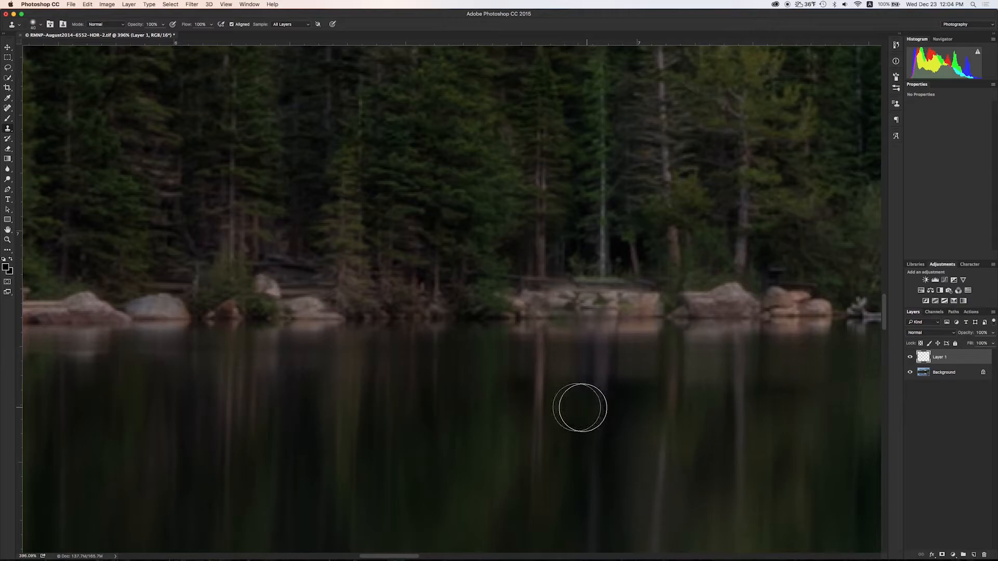
{"action": "scroll", "coordinate": [633, 381], "scroll_direction": "down", "scroll_amount": 2}
{"action": "left_click_drag", "start_coordinate": [770, 373], "coordinate": [575, 369]}
{"action": "left_click_drag", "start_coordinate": [660, 365], "coordinate": [631, 369]}
{"action": "mouse_move", "coordinate": [416, 376]}
{"action": "left_mouse_down"}
{"action": "mouse_move", "coordinate": [620, 389]}
{"action": "mouse_move", "coordinate": [363, 374]}
{"action": "left_mouse_up"}
{"action": "left_click_drag", "start_coordinate": [686, 352], "coordinate": [512, 365]}
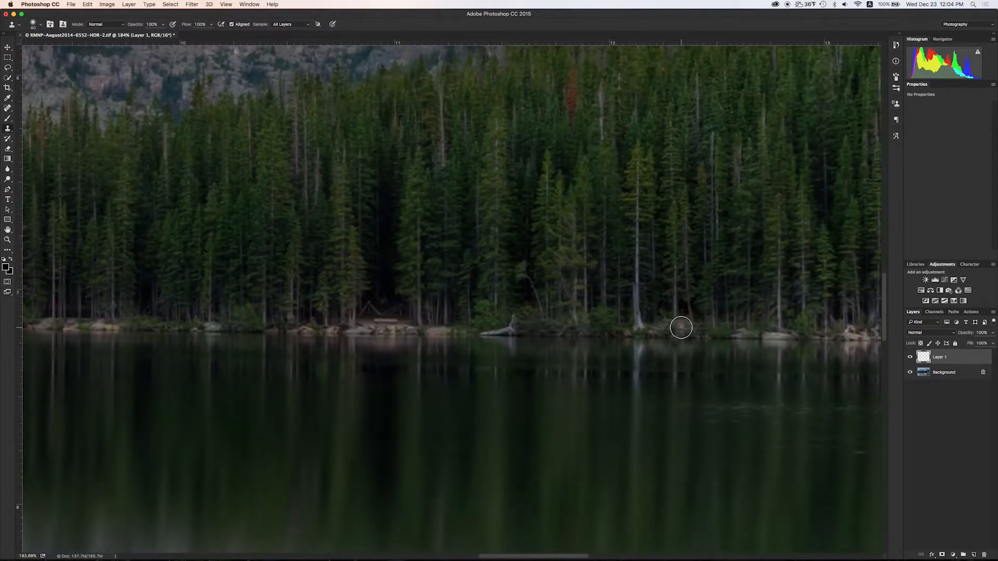
{"action": "left_click_drag", "start_coordinate": [349, 343], "coordinate": [539, 345]}
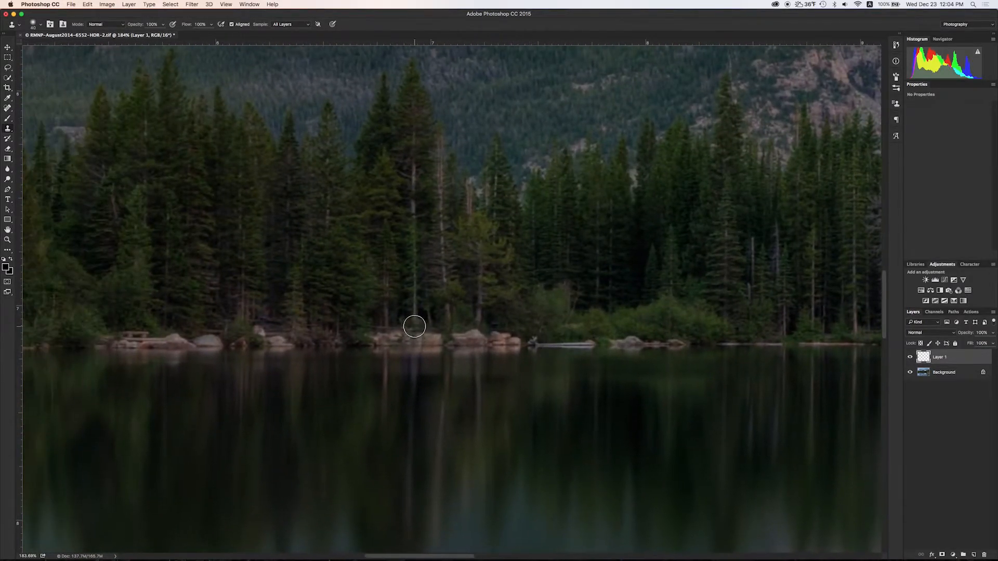
{"action": "mouse_move", "coordinate": [405, 336]}
{"action": "left_mouse_down"}
{"action": "mouse_move", "coordinate": [415, 375]}
{"action": "mouse_move", "coordinate": [419, 343]}
{"action": "mouse_move", "coordinate": [412, 390]}
{"action": "mouse_move", "coordinate": [417, 333]}
{"action": "mouse_move", "coordinate": [429, 362]}
{"action": "left_mouse_up"}
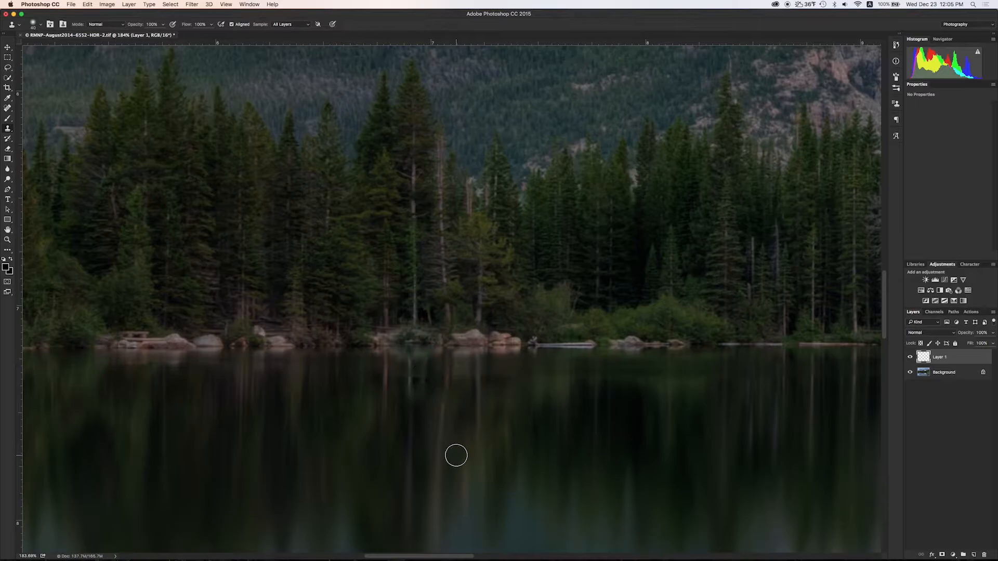
{"action": "key", "text": "super+z"}
{"action": "left_click_drag", "start_coordinate": [562, 380], "coordinate": [354, 387]}
{"action": "left_click_drag", "start_coordinate": [727, 393], "coordinate": [382, 371]}
{"action": "left_click", "coordinate": [353, 363]}
{"action": "key", "text": "super+z"}
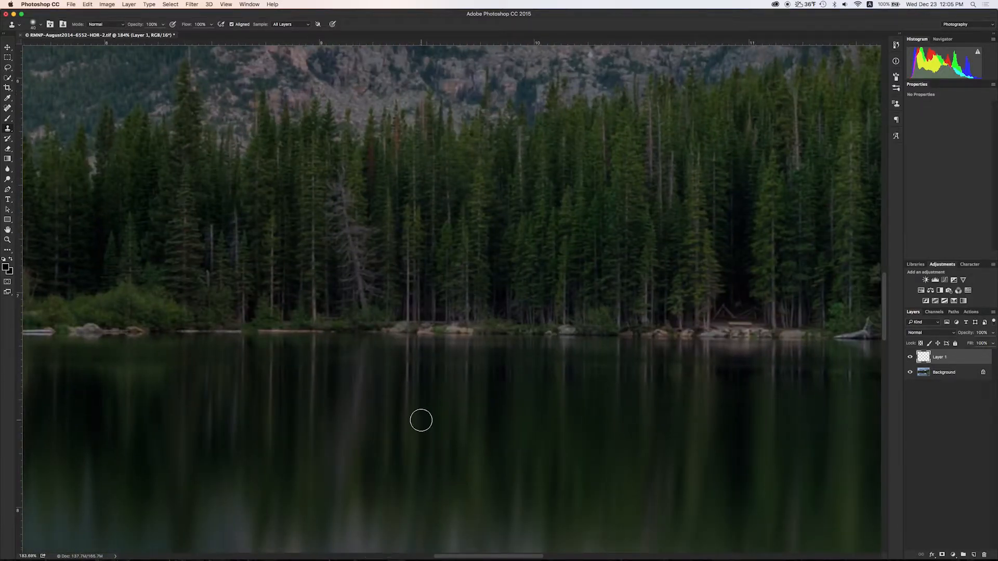
{"action": "left_click_drag", "start_coordinate": [180, 321], "coordinate": [489, 310]}
{"action": "left_click_drag", "start_coordinate": [608, 383], "coordinate": [192, 385]}
{"action": "left_click_drag", "start_coordinate": [744, 385], "coordinate": [281, 370]}
{"action": "left_click_drag", "start_coordinate": [658, 377], "coordinate": [512, 375]}
{"action": "left_click_drag", "start_coordinate": [208, 364], "coordinate": [603, 370]}
{"action": "left_click_drag", "start_coordinate": [161, 370], "coordinate": [702, 382]}
{"action": "left_click_drag", "start_coordinate": [331, 339], "coordinate": [553, 338]}
{"action": "left_click", "coordinate": [556, 379]}
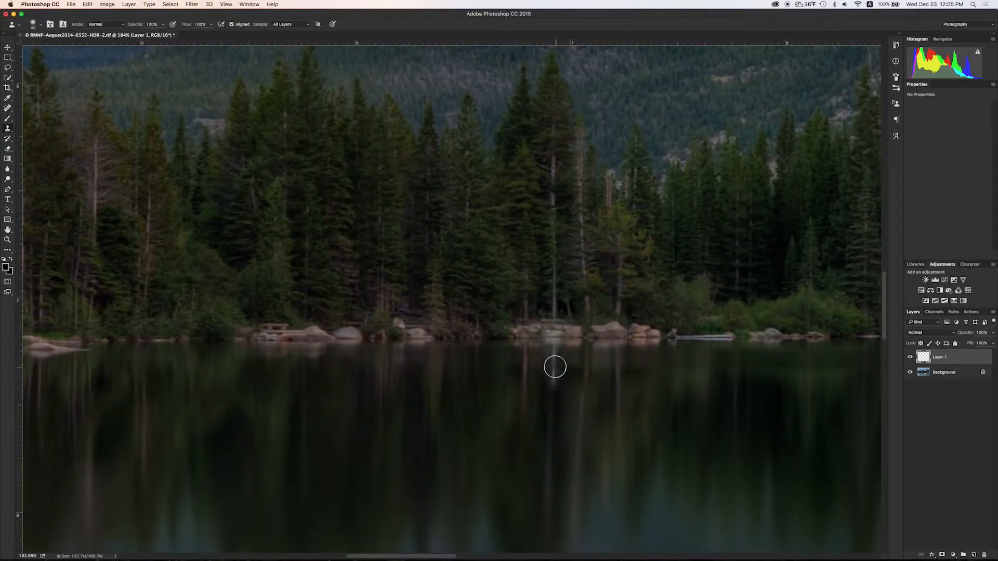
{"action": "key", "text": "super+z"}
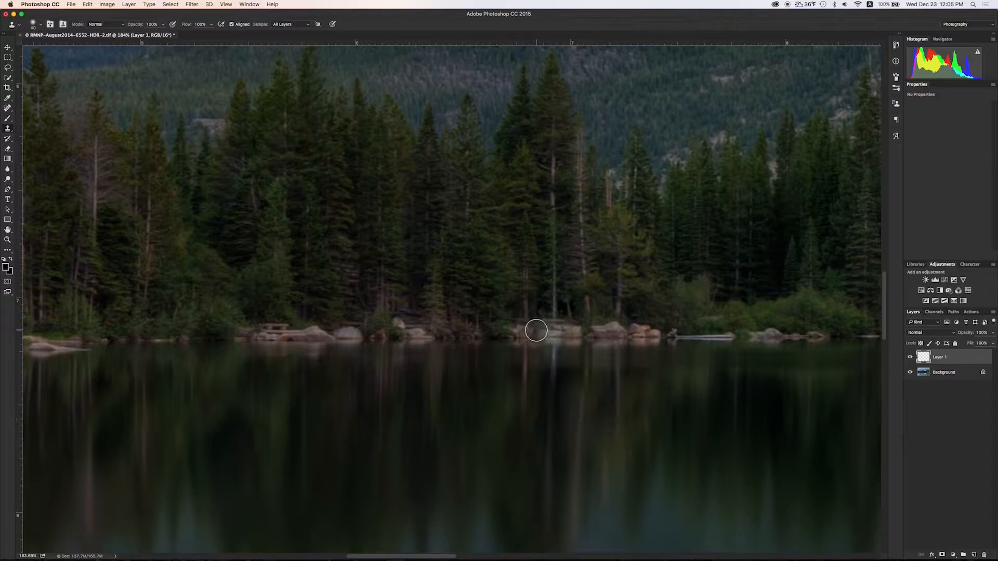
{"action": "scroll", "coordinate": [585, 369], "scroll_direction": "down", "scroll_amount": 5}
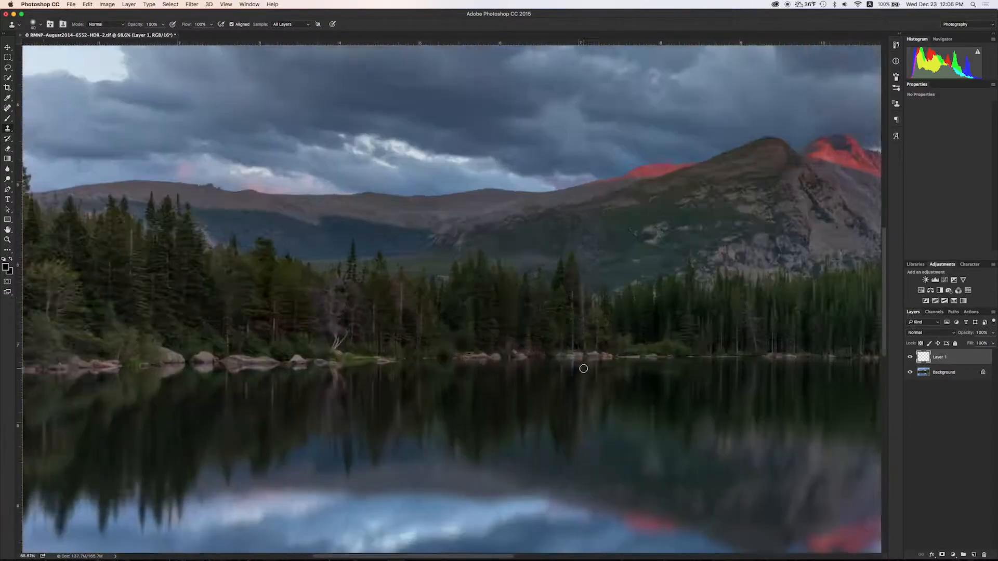
{"action": "scroll", "coordinate": [584, 369], "scroll_direction": "down", "scroll_amount": 3}
{"action": "scroll", "coordinate": [435, 361], "scroll_direction": "up", "scroll_amount": 3}
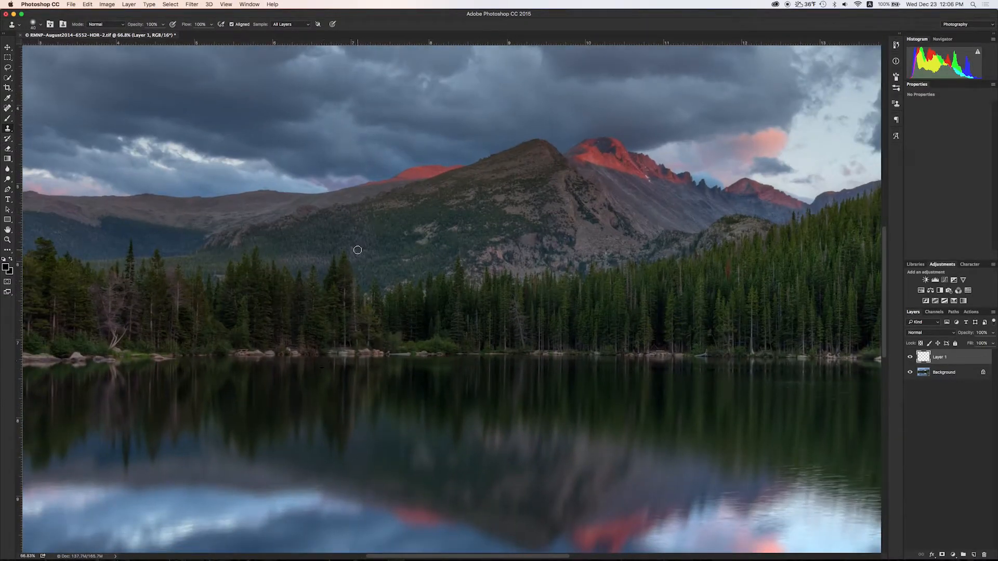
{"action": "left_click_drag", "start_coordinate": [366, 356], "coordinate": [401, 366]}
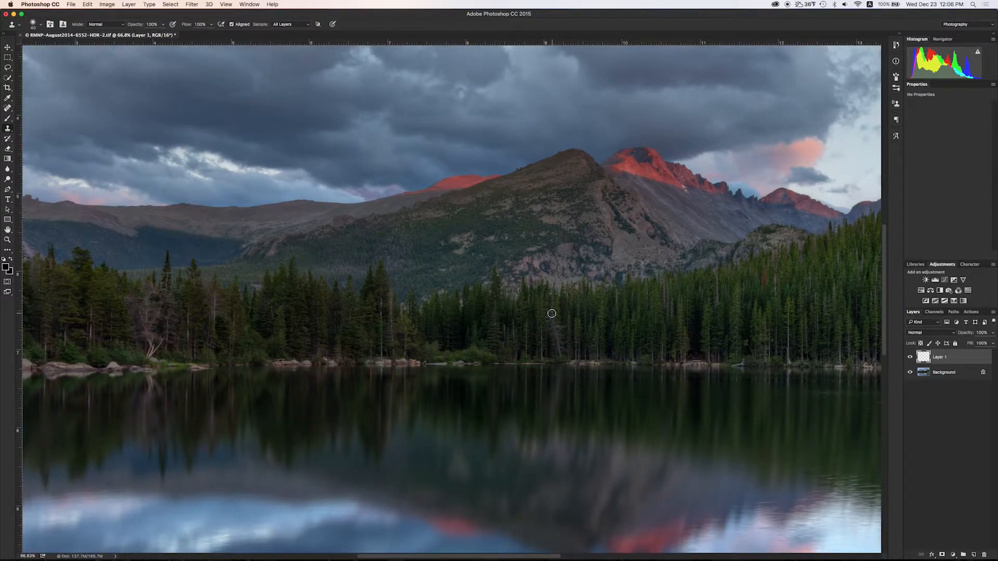
{"action": "scroll", "coordinate": [570, 346], "scroll_direction": "up", "scroll_amount": 4}
{"action": "scroll", "coordinate": [626, 366], "scroll_direction": "down", "scroll_amount": 3}
{"action": "left_click_drag", "start_coordinate": [832, 386], "coordinate": [625, 381]}
{"action": "left_click_drag", "start_coordinate": [265, 395], "coordinate": [780, 410]}
{"action": "left_click_drag", "start_coordinate": [858, 408], "coordinate": [632, 396]}
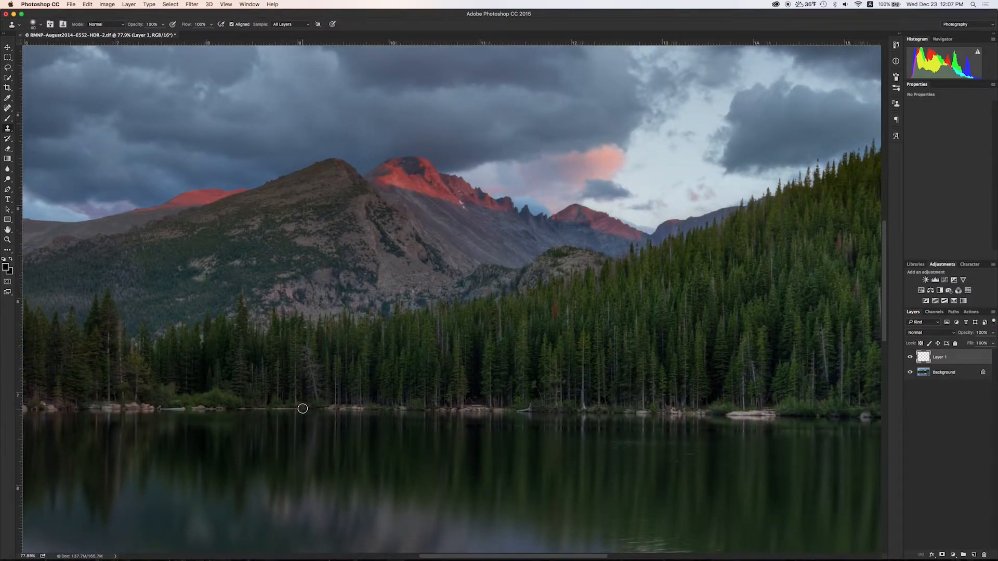
{"action": "scroll", "coordinate": [302, 409], "scroll_direction": "up", "scroll_amount": 3}
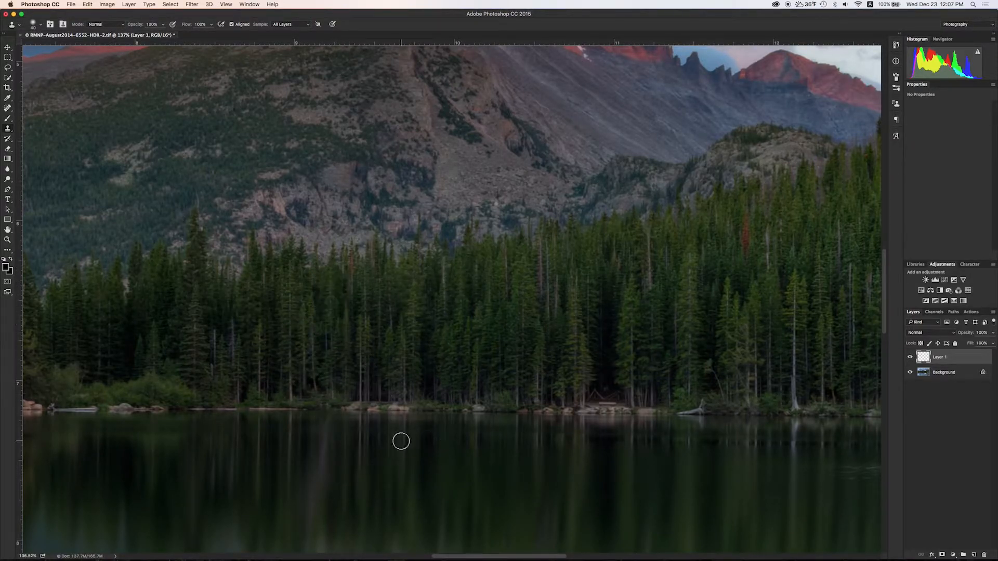
Clone dark forest over the pale trunk and the lower dead tree, enlarging the brush.
{"action": "left_click", "coordinate": [435, 336], "text": "alt"}
{"action": "left_click", "coordinate": [327, 336]}
{"action": "scroll", "coordinate": [417, 431], "scroll_direction": "left", "scroll_amount": 15}
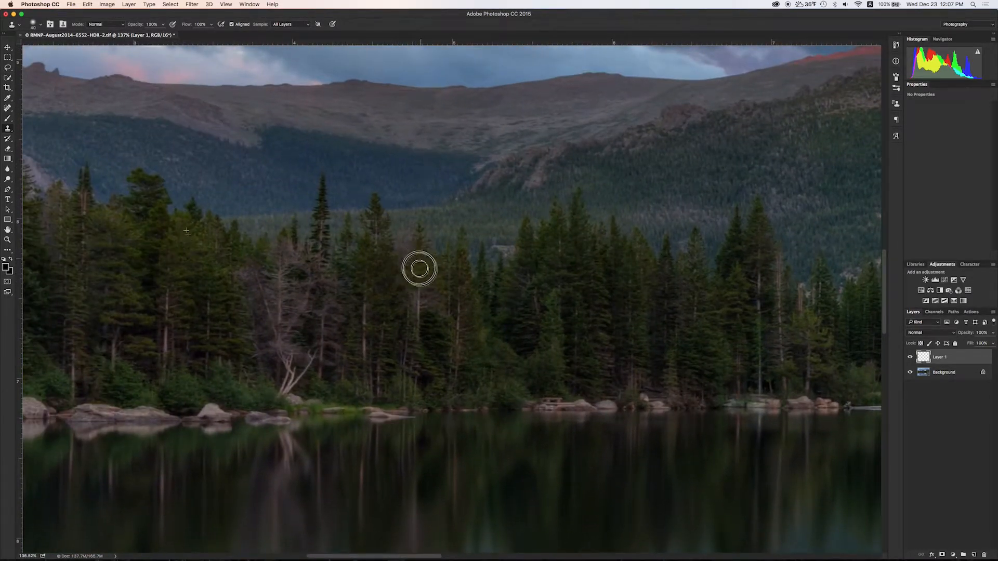
{"action": "left_click_drag", "start_coordinate": [282, 398], "coordinate": [307, 400]}
{"action": "left_click_drag", "start_coordinate": [410, 395], "coordinate": [383, 381]}
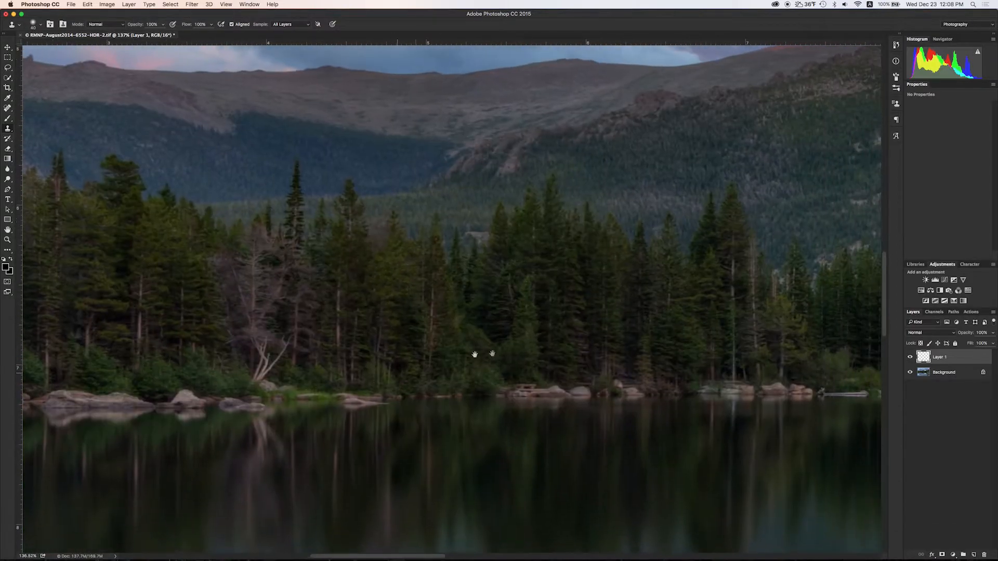
{"action": "mouse_move", "coordinate": [254, 375]}
{"action": "left_mouse_down"}
{"action": "mouse_move", "coordinate": [274, 355]}
{"action": "mouse_move", "coordinate": [232, 334]}
{"action": "mouse_move", "coordinate": [238, 265]}
{"action": "left_mouse_up"}
{"action": "key", "text": "bracketright"}
{"action": "key", "text": "bracketright"}
{"action": "key", "text": "bracketright"}
{"action": "key", "text": "bracketright"}
{"action": "key", "text": "bracketright"}
{"action": "mouse_move", "coordinate": [297, 318]}
{"action": "left_mouse_down"}
{"action": "mouse_move", "coordinate": [287, 366]}
{"action": "mouse_move", "coordinate": [285, 354]}
{"action": "left_mouse_up"}
Resample forest on the right to cover the dead trunk, undoing a stray shoreline stroke.
{"action": "left_click", "coordinate": [685, 356], "text": "alt"}
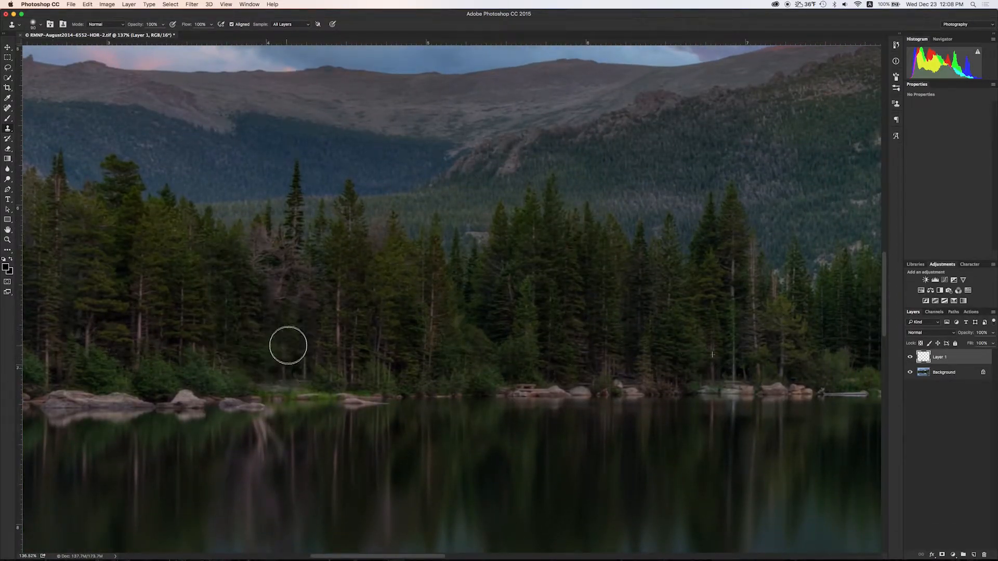
{"action": "left_click", "coordinate": [715, 292], "text": "alt"}
{"action": "left_click_drag", "start_coordinate": [271, 293], "coordinate": [318, 306]}
{"action": "left_click", "coordinate": [252, 259]}
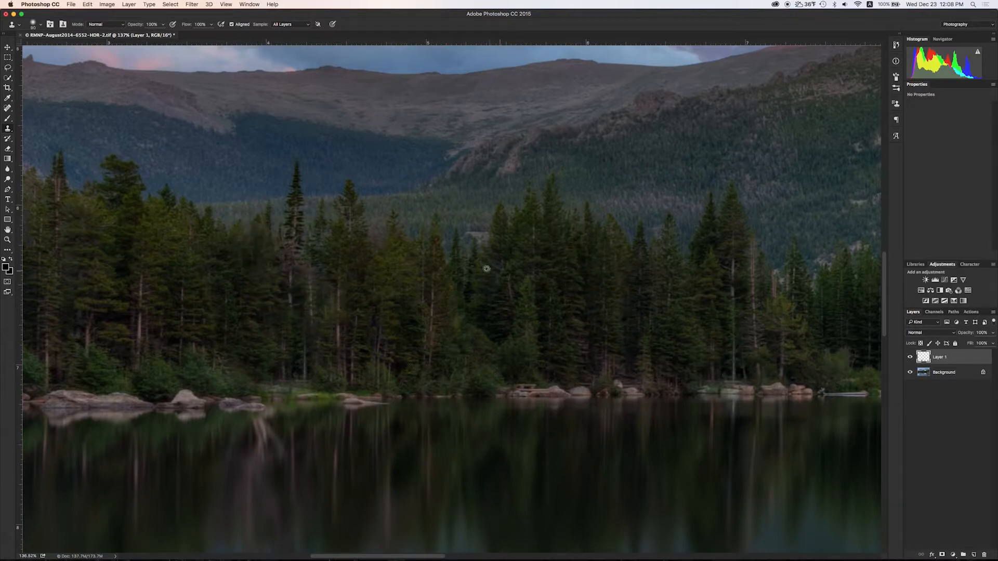
{"action": "left_click", "coordinate": [838, 263], "text": "alt"}
{"action": "mouse_move", "coordinate": [281, 243]}
{"action": "left_mouse_down"}
{"action": "mouse_move", "coordinate": [297, 275]}
{"action": "mouse_move", "coordinate": [292, 214]}
{"action": "left_mouse_up"}
{"action": "left_click", "coordinate": [716, 283], "text": "alt"}
{"action": "left_click", "coordinate": [304, 421], "text": "alt"}
{"action": "left_click_drag", "start_coordinate": [510, 420], "coordinate": [527, 404]}
{"action": "key", "text": "super+alt+z"}
{"action": "key", "text": "super+alt+z"}
{"action": "key", "text": "super+alt+z"}
{"action": "key", "text": "super+alt+z"}
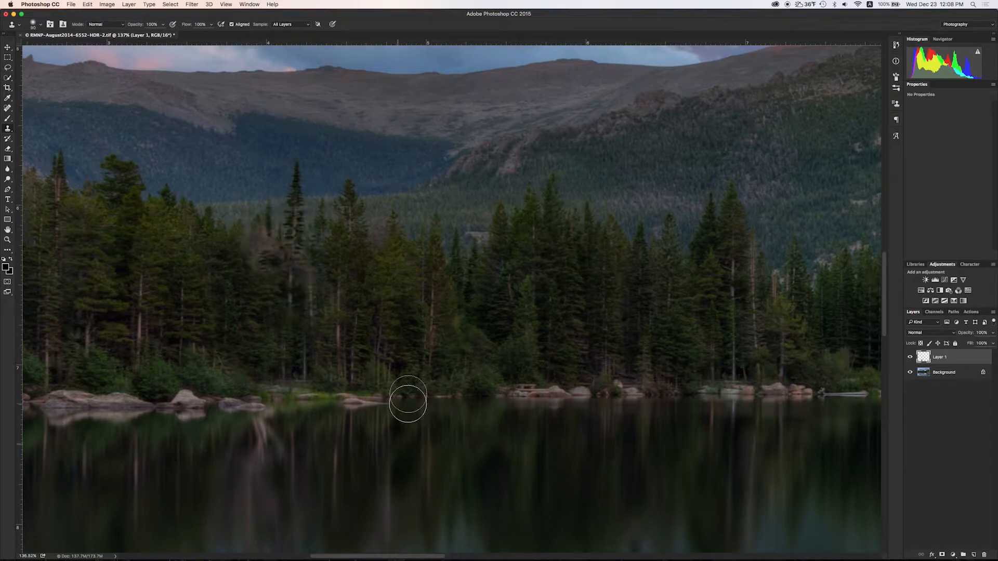
Cover the dead tree's remaining pale branches and trunk using a smaller brush.
{"action": "left_click", "coordinate": [135, 243], "text": "alt"}
{"action": "left_click_drag", "start_coordinate": [257, 239], "coordinate": [263, 261]}
{"action": "left_click", "coordinate": [338, 335], "text": "alt"}
{"action": "left_click", "coordinate": [315, 355], "text": "alt"}
{"action": "mouse_move", "coordinate": [234, 232]}
{"action": "left_mouse_down"}
{"action": "mouse_move", "coordinate": [262, 256]}
{"action": "mouse_move", "coordinate": [251, 254]}
{"action": "mouse_move", "coordinate": [258, 282]}
{"action": "mouse_move", "coordinate": [277, 291]}
{"action": "mouse_move", "coordinate": [272, 307]}
{"action": "left_mouse_up"}
{"action": "key", "text": "bracketleft"}
{"action": "key", "text": "bracketleft"}
{"action": "key", "text": "bracketleft"}
{"action": "key", "text": "bracketleft"}
{"action": "left_click", "coordinate": [227, 257], "text": "alt"}
{"action": "key", "text": "bracketright"}
{"action": "key", "text": "bracketright"}
{"action": "key", "text": "bracketright"}
{"action": "key", "text": "bracketright"}
{"action": "key", "text": "bracketright"}
{"action": "key", "text": "bracketleft"}
{"action": "key", "text": "bracketleft"}
{"action": "key", "text": "bracketleft"}
{"action": "key", "text": "bracketleft"}
{"action": "key", "text": "bracketleft"}
{"action": "left_click", "coordinate": [399, 321], "text": "alt"}
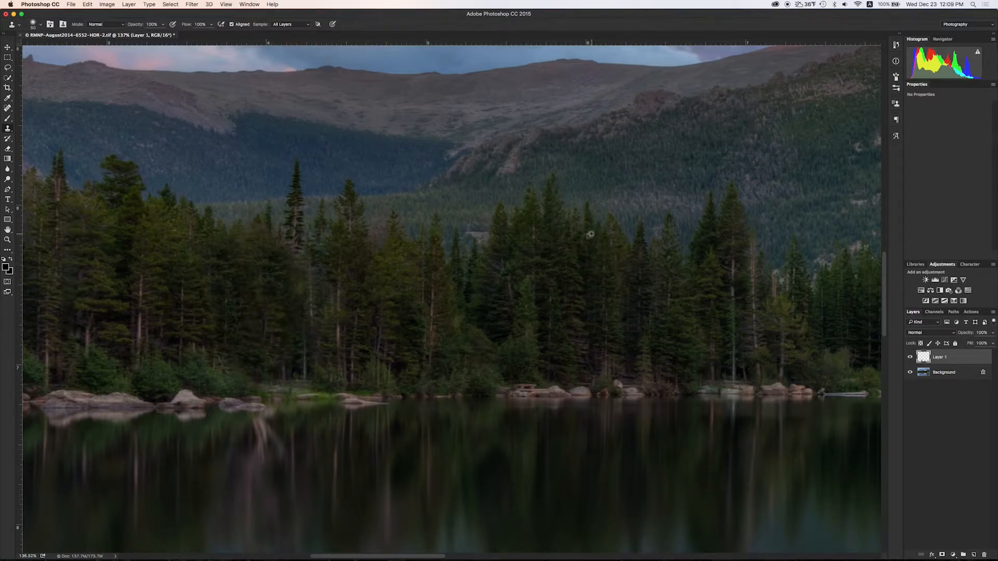
With an enlarged Clone Stamp, paint smooth water over the top leafy sprig.
{"action": "scroll", "coordinate": [261, 379], "scroll_direction": "down", "scroll_amount": 5, "text": "alt"}
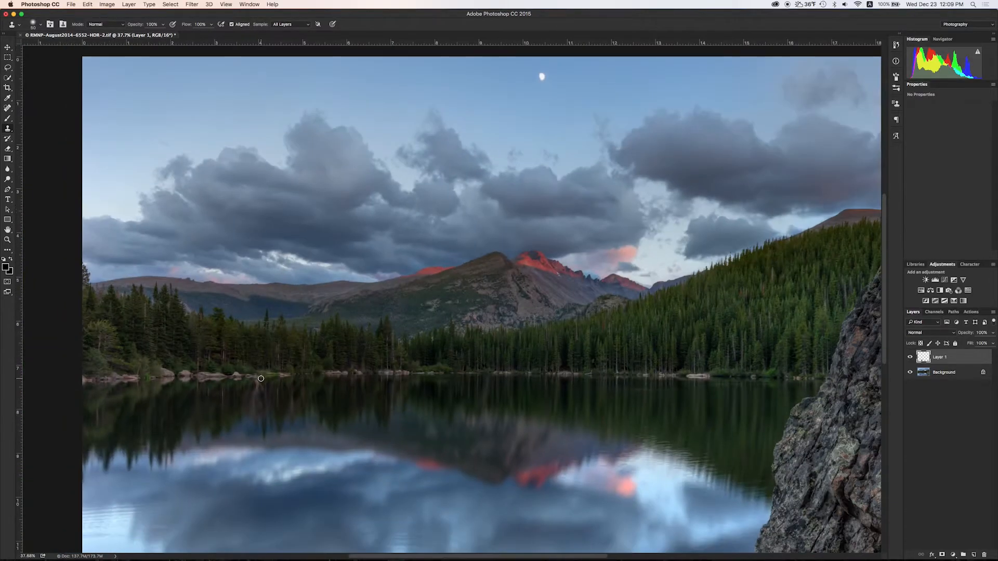
{"action": "scroll", "coordinate": [379, 421], "scroll_direction": "up", "scroll_amount": 4}
{"action": "scroll", "coordinate": [393, 426], "scroll_direction": "down", "scroll_amount": 6}
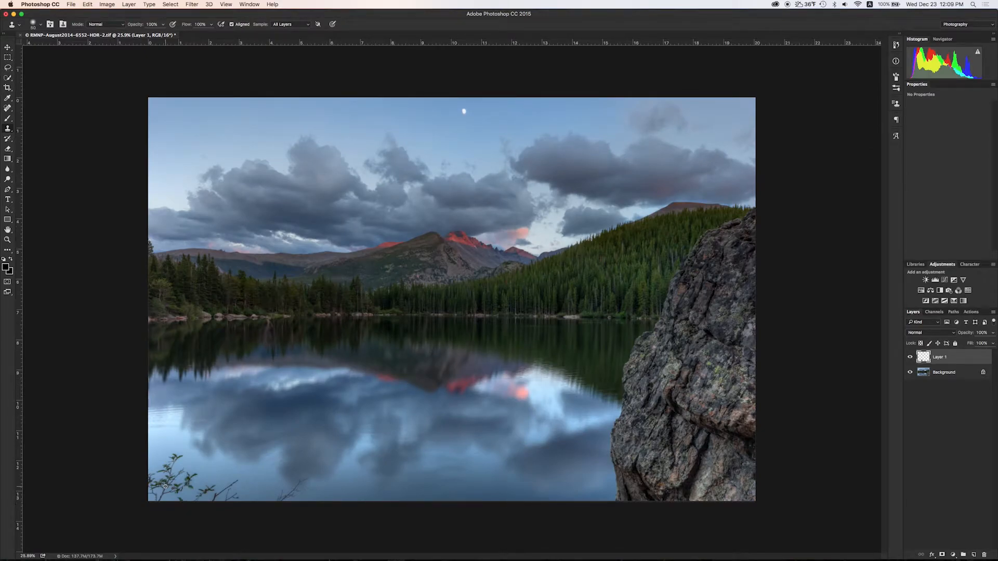
{"action": "scroll", "coordinate": [166, 486], "scroll_direction": "up", "scroll_amount": 6}
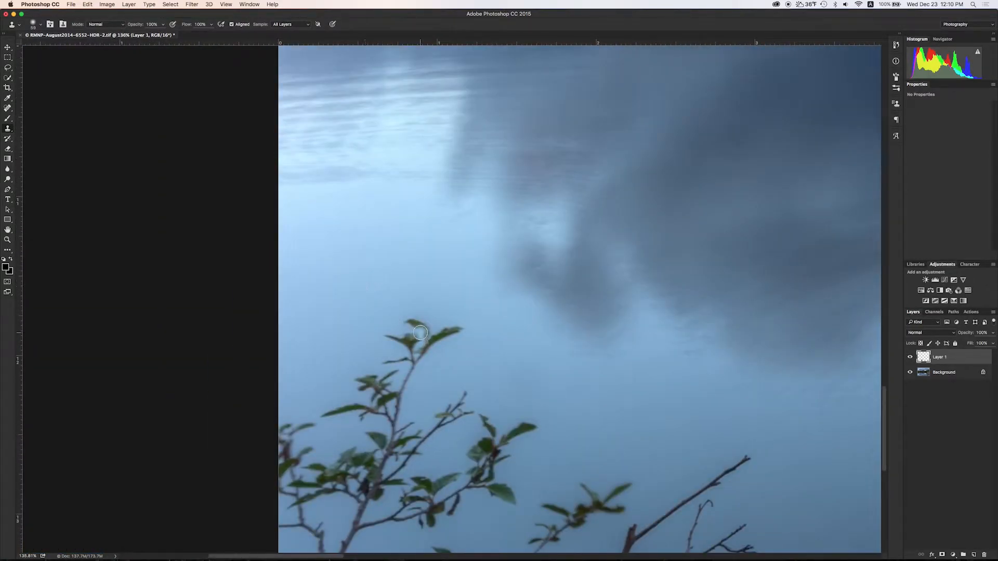
{"action": "key", "text": "p"}
{"action": "key", "text": "s"}
{"action": "key", "text": "bracketright"}
{"action": "key", "text": "bracketright"}
{"action": "key", "text": "bracketright"}
{"action": "key", "text": "bracketright"}
{"action": "key", "text": "bracketright"}
{"action": "key", "text": "bracketright"}
{"action": "left_click", "coordinate": [328, 271], "text": "alt"}
{"action": "left_click_drag", "start_coordinate": [420, 333], "coordinate": [437, 352]}
{"action": "key", "text": "super+z"}
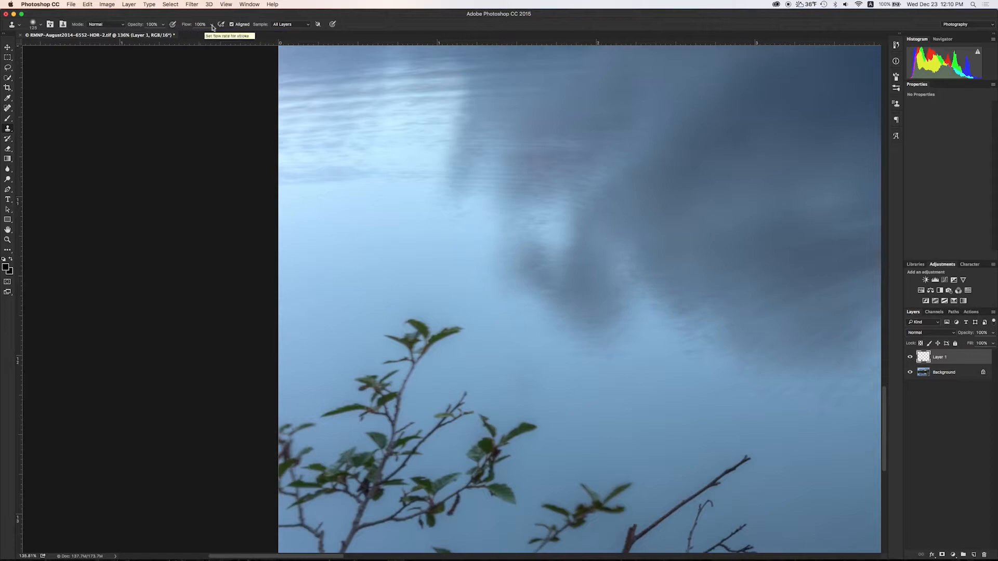
{"action": "left_click", "coordinate": [424, 325], "text": "alt"}
{"action": "mouse_move", "coordinate": [416, 341]}
{"action": "left_mouse_down"}
{"action": "mouse_move", "coordinate": [437, 344]}
{"action": "mouse_move", "coordinate": [437, 361]}
{"action": "mouse_move", "coordinate": [379, 395]}
{"action": "mouse_move", "coordinate": [387, 429]}
{"action": "mouse_move", "coordinate": [360, 406]}
{"action": "left_mouse_up"}
Clone water over the centre branch tips, leaves and the left bush.
{"action": "left_click", "coordinate": [462, 338], "text": "alt"}
{"action": "left_click_drag", "start_coordinate": [398, 426], "coordinate": [378, 424]}
{"action": "mouse_move", "coordinate": [306, 416]}
{"action": "left_mouse_down"}
{"action": "mouse_move", "coordinate": [286, 417]}
{"action": "mouse_move", "coordinate": [292, 442]}
{"action": "mouse_move", "coordinate": [328, 452]}
{"action": "left_mouse_up"}
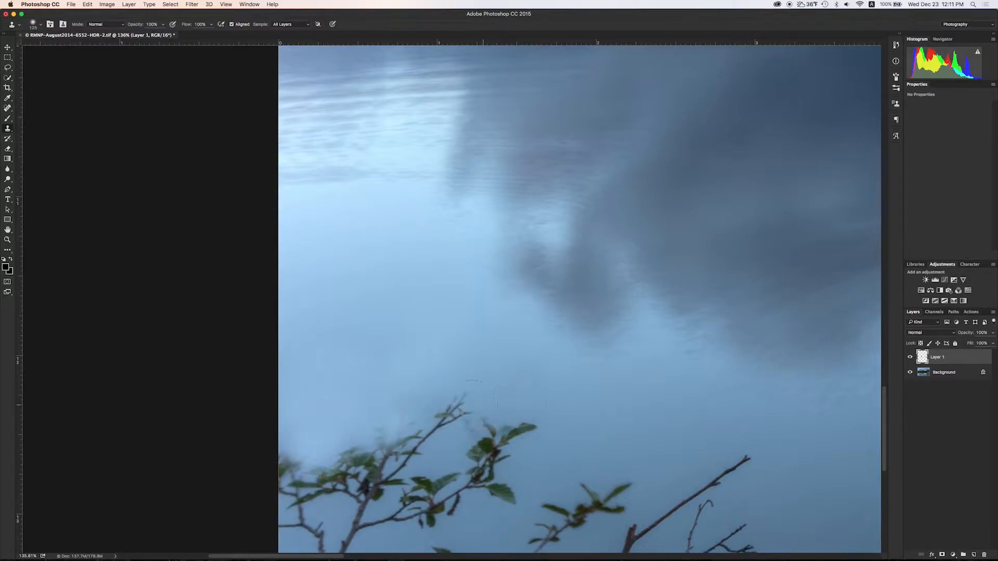
{"action": "left_click_drag", "start_coordinate": [452, 413], "coordinate": [432, 431]}
{"action": "left_click", "coordinate": [547, 432], "text": "alt"}
{"action": "mouse_move", "coordinate": [504, 432]}
{"action": "left_mouse_down"}
{"action": "mouse_move", "coordinate": [444, 443]}
{"action": "mouse_move", "coordinate": [431, 428]}
{"action": "mouse_move", "coordinate": [369, 448]}
{"action": "mouse_move", "coordinate": [375, 476]}
{"action": "left_mouse_up"}
{"action": "left_click", "coordinate": [419, 423], "text": "alt"}
{"action": "mouse_move", "coordinate": [449, 448]}
{"action": "left_mouse_down"}
{"action": "mouse_move", "coordinate": [461, 484]}
{"action": "mouse_move", "coordinate": [482, 460]}
{"action": "left_mouse_up"}
{"action": "left_click_drag", "start_coordinate": [502, 496], "coordinate": [475, 501]}
{"action": "left_click_drag", "start_coordinate": [442, 481], "coordinate": [432, 504]}
{"action": "left_click_drag", "start_coordinate": [304, 465], "coordinate": [303, 490]}
{"action": "left_click_drag", "start_coordinate": [361, 453], "coordinate": [349, 480]}
{"action": "mouse_move", "coordinate": [393, 448]}
{"action": "left_mouse_down"}
{"action": "mouse_move", "coordinate": [379, 463]}
{"action": "mouse_move", "coordinate": [417, 407]}
{"action": "mouse_move", "coordinate": [382, 551]}
{"action": "mouse_move", "coordinate": [438, 397]}
{"action": "mouse_move", "coordinate": [434, 530]}
{"action": "left_mouse_up"}
{"action": "left_click_drag", "start_coordinate": [511, 488], "coordinate": [500, 512]}
{"action": "left_click_drag", "start_coordinate": [408, 507], "coordinate": [400, 523]}
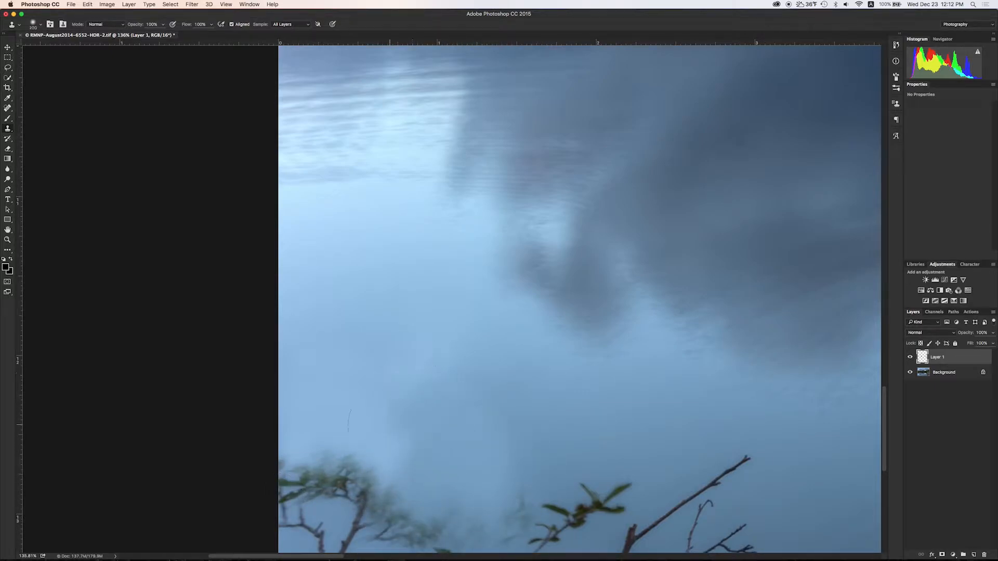
{"action": "left_click", "coordinate": [391, 421], "text": "alt"}
{"action": "left_click_drag", "start_coordinate": [359, 486], "coordinate": [307, 514]}
{"action": "mouse_move", "coordinate": [387, 523]}
{"action": "left_mouse_down"}
{"action": "mouse_move", "coordinate": [408, 533]}
{"action": "mouse_move", "coordinate": [499, 525]}
{"action": "left_mouse_up"}
Paint out the leafy tip, main branch and forked twigs along the bottom edge.
{"action": "left_click", "coordinate": [520, 377], "text": "alt"}
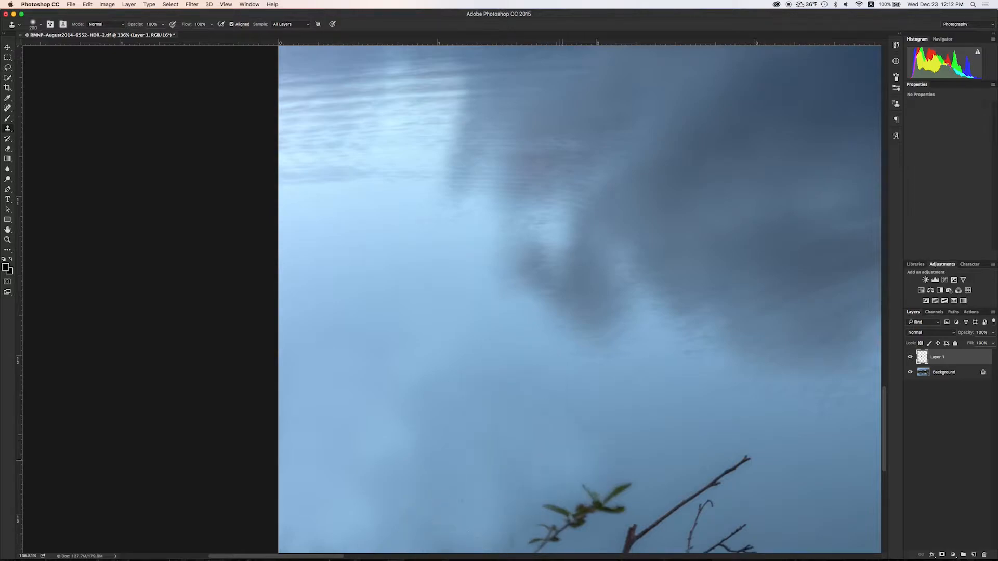
{"action": "left_click_drag", "start_coordinate": [562, 459], "coordinate": [455, 388]}
{"action": "left_click", "coordinate": [463, 397], "text": "alt"}
{"action": "left_click_drag", "start_coordinate": [510, 421], "coordinate": [379, 514]}
{"action": "left_click_drag", "start_coordinate": [310, 496], "coordinate": [219, 489]}
{"action": "mouse_move", "coordinate": [515, 445]}
{"action": "left_mouse_down"}
{"action": "mouse_move", "coordinate": [495, 480]}
{"action": "mouse_move", "coordinate": [468, 496]}
{"action": "left_mouse_up"}
{"action": "left_click_drag", "start_coordinate": [639, 392], "coordinate": [565, 445]}
{"action": "left_click_drag", "start_coordinate": [631, 441], "coordinate": [572, 481]}
{"action": "left_click", "coordinate": [531, 343], "text": "alt"}
{"action": "mouse_move", "coordinate": [526, 335]}
{"action": "left_mouse_down"}
{"action": "mouse_move", "coordinate": [564, 405]}
{"action": "mouse_move", "coordinate": [415, 330]}
{"action": "mouse_move", "coordinate": [593, 469]}
{"action": "left_mouse_up"}
{"action": "left_click", "coordinate": [414, 329], "text": "alt"}
{"action": "key", "text": "]"}
{"action": "key", "text": "super+z"}
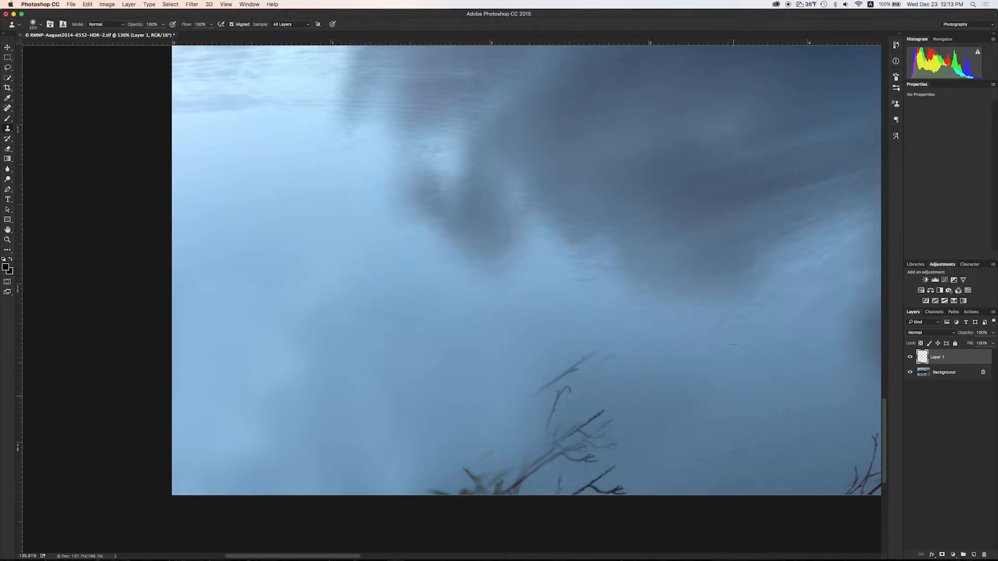
{"action": "left_click", "coordinate": [684, 396], "text": "alt"}
{"action": "mouse_move", "coordinate": [594, 370]}
{"action": "left_mouse_down"}
{"action": "mouse_move", "coordinate": [561, 380]}
{"action": "mouse_move", "coordinate": [585, 364]}
{"action": "left_mouse_up"}
{"action": "key", "text": "super+z"}
{"action": "left_click", "coordinate": [554, 341], "text": "alt"}
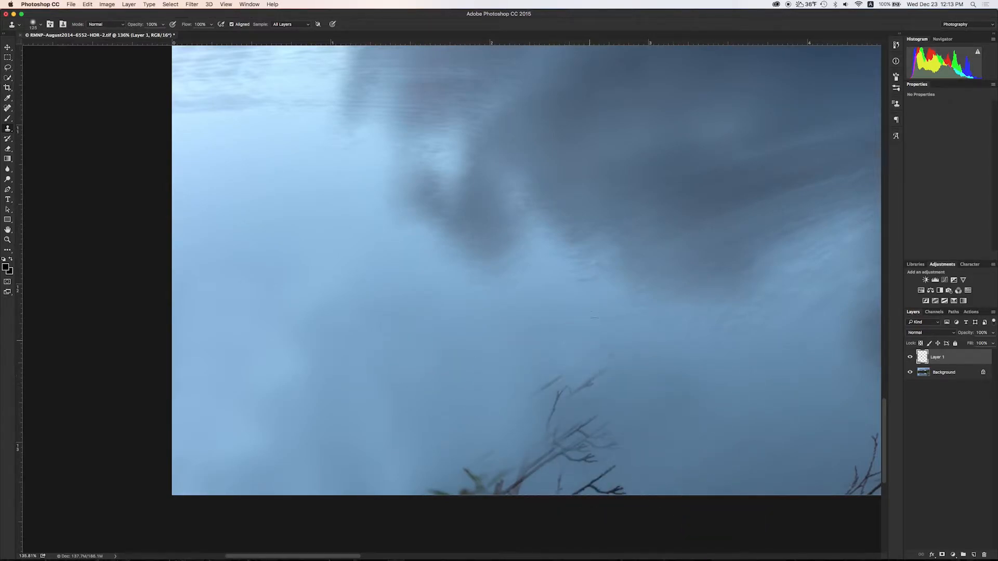
{"action": "left_click_drag", "start_coordinate": [534, 386], "coordinate": [540, 445]}
{"action": "left_click_drag", "start_coordinate": [473, 473], "coordinate": [461, 534]}
Clone lighter water over the remaining twigs and small dark remnants.
{"action": "left_click", "coordinate": [504, 360], "text": "alt"}
{"action": "left_click_drag", "start_coordinate": [551, 400], "coordinate": [536, 457]}
{"action": "left_click", "coordinate": [664, 399], "text": "alt"}
{"action": "mouse_move", "coordinate": [587, 372]}
{"action": "left_mouse_down"}
{"action": "mouse_move", "coordinate": [584, 433]}
{"action": "mouse_move", "coordinate": [593, 478]}
{"action": "mouse_move", "coordinate": [606, 484]}
{"action": "left_mouse_up"}
{"action": "left_click", "coordinate": [566, 356], "text": "alt"}
{"action": "mouse_move", "coordinate": [557, 414]}
{"action": "left_mouse_down"}
{"action": "mouse_move", "coordinate": [513, 484]}
{"action": "mouse_move", "coordinate": [460, 462]}
{"action": "left_mouse_up"}
{"action": "left_click", "coordinate": [690, 464], "text": "alt"}
{"action": "left_click_drag", "start_coordinate": [613, 472], "coordinate": [564, 481]}
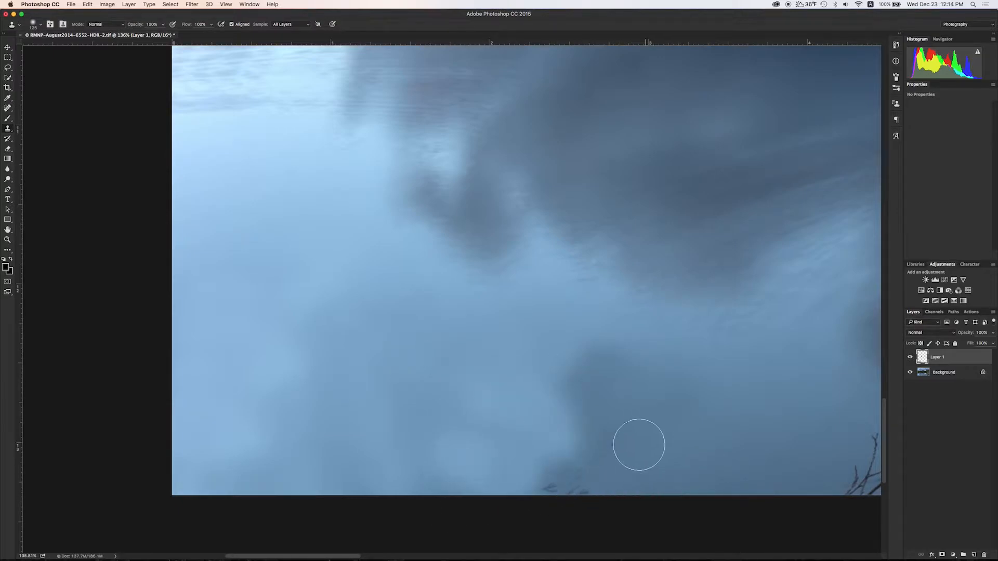
{"action": "left_click_drag", "start_coordinate": [649, 440], "coordinate": [570, 437]}
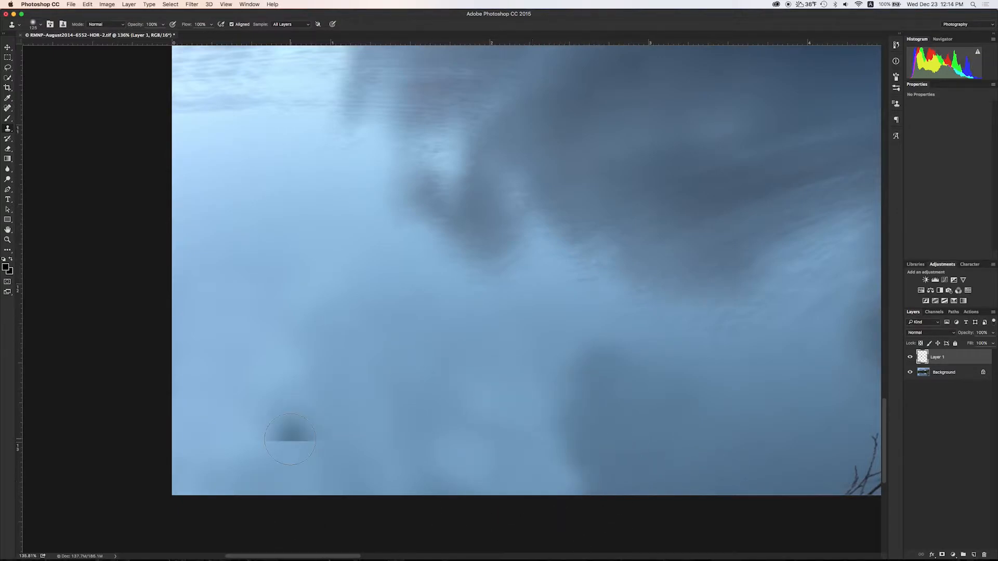
Zoom out and lower the clone stamp opacity to 25%.
{"action": "scroll", "coordinate": [356, 361], "scroll_direction": "down", "scroll_amount": 5}
{"action": "key", "text": "super+minus"}
{"action": "key", "text": "super+minus"}
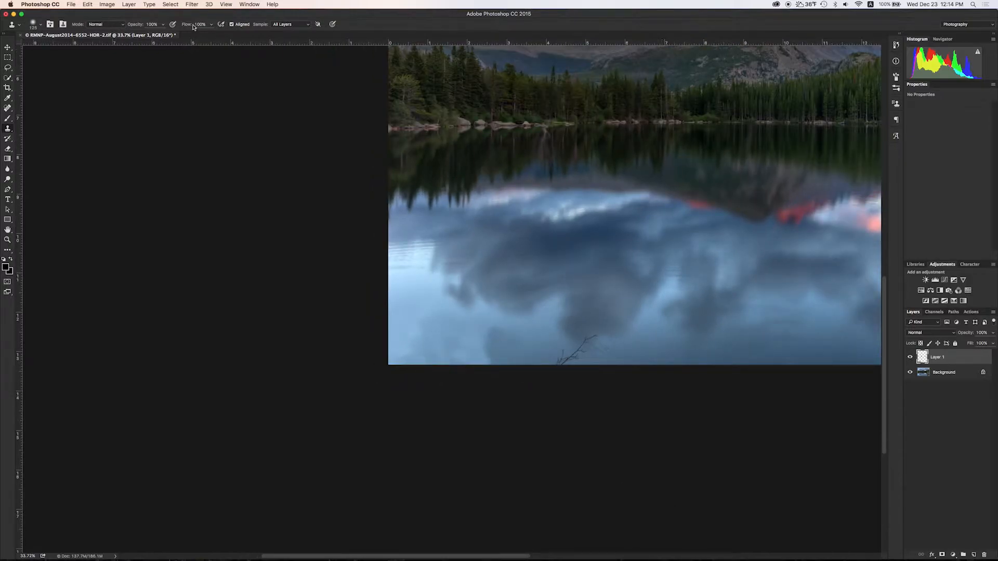
{"action": "left_click_drag", "start_coordinate": [144, 34], "coordinate": [130, 34]}
{"action": "scroll", "coordinate": [413, 285], "scroll_direction": "up", "scroll_amount": 5}
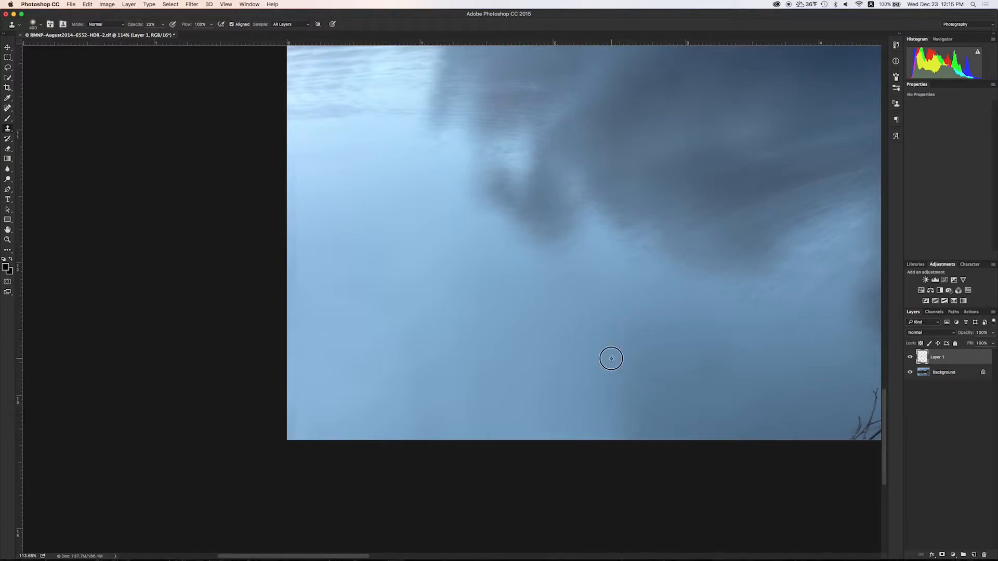
{"action": "scroll", "coordinate": [494, 412], "scroll_direction": "down", "scroll_amount": 10}
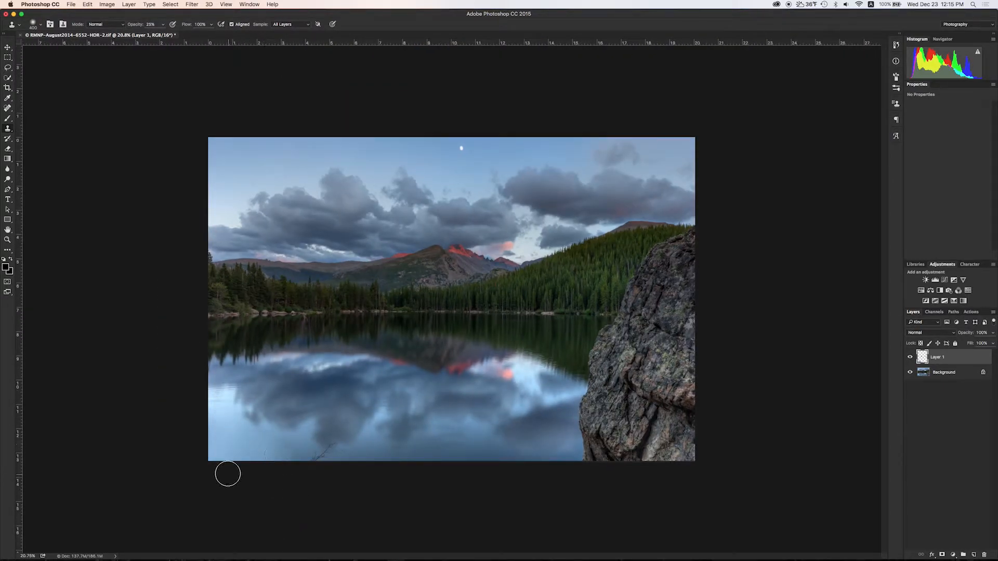
At 100% clone opacity with a smaller brush, paint out the branch's twigs and middle stem.
{"action": "scroll", "coordinate": [259, 427], "scroll_direction": "up", "scroll_amount": 10}
{"action": "scroll", "coordinate": [256, 424], "scroll_direction": "down", "scroll_amount": 2}
{"action": "left_click", "coordinate": [164, 25]}
{"action": "left_click_drag", "start_coordinate": [162, 34], "coordinate": [191, 34]}
{"action": "left_click", "coordinate": [237, 399]}
{"action": "key", "text": "bracketleft"}
{"action": "key", "text": "bracketleft"}
{"action": "key", "text": "bracketleft"}
{"action": "key", "text": "bracketleft"}
{"action": "key", "text": "bracketleft"}
{"action": "key", "text": "bracketleft"}
{"action": "key", "text": "bracketleft"}
{"action": "key", "text": "bracketleft"}
{"action": "key", "text": "bracketleft"}
{"action": "key", "text": "bracketleft"}
{"action": "left_click", "coordinate": [290, 426], "text": "alt"}
{"action": "mouse_move", "coordinate": [317, 435]}
{"action": "left_mouse_down"}
{"action": "mouse_move", "coordinate": [335, 419]}
{"action": "mouse_move", "coordinate": [332, 402]}
{"action": "mouse_move", "coordinate": [318, 461]}
{"action": "left_mouse_up"}
{"action": "mouse_move", "coordinate": [404, 437]}
{"action": "left_mouse_down"}
{"action": "mouse_move", "coordinate": [366, 428]}
{"action": "mouse_move", "coordinate": [391, 433]}
{"action": "left_mouse_up"}
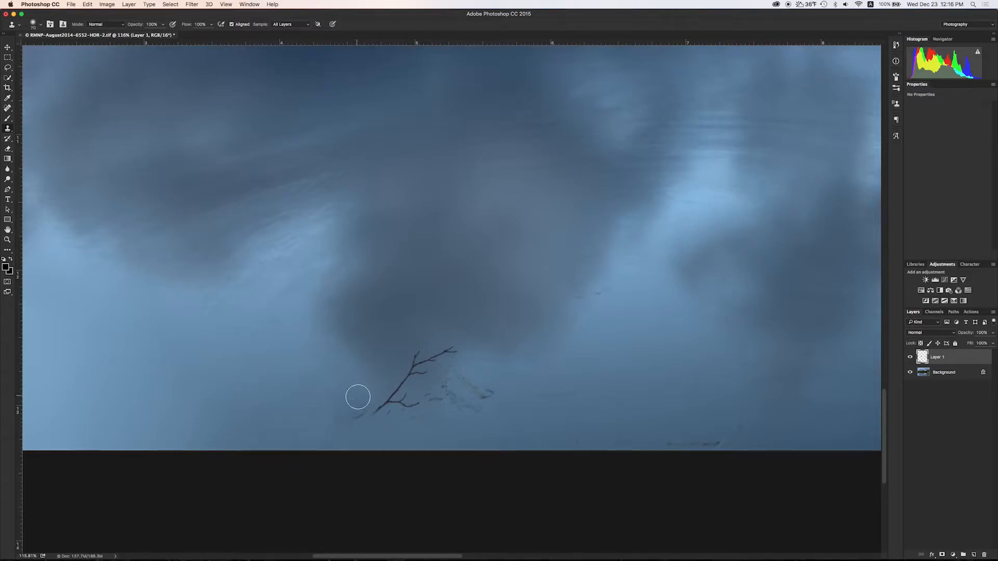
{"action": "left_click_drag", "start_coordinate": [342, 411], "coordinate": [368, 414]}
{"action": "mouse_move", "coordinate": [415, 356]}
{"action": "left_mouse_down"}
{"action": "mouse_move", "coordinate": [394, 391]}
{"action": "mouse_move", "coordinate": [433, 342]}
{"action": "mouse_move", "coordinate": [435, 357]}
{"action": "mouse_move", "coordinate": [454, 345]}
{"action": "left_mouse_up"}
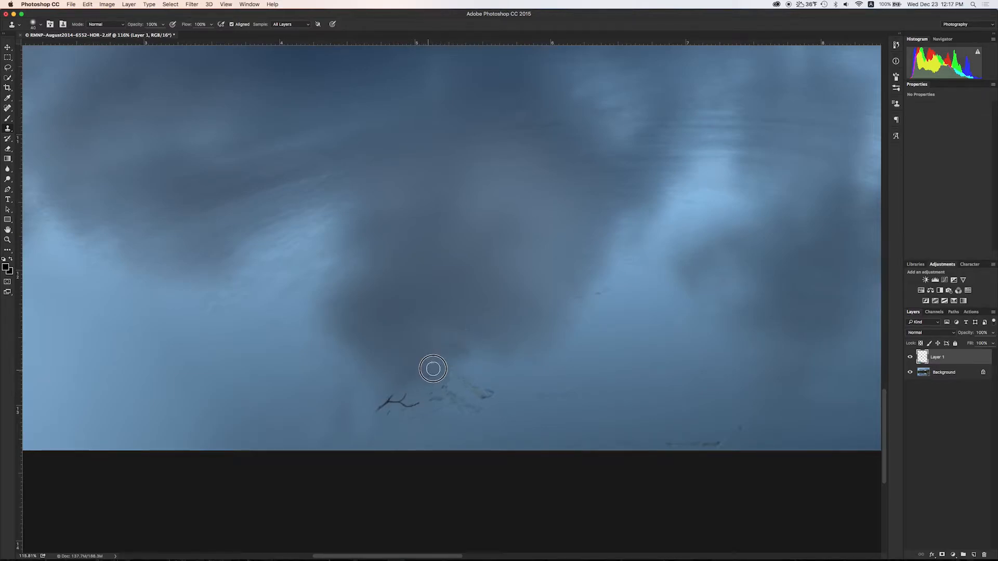
{"action": "mouse_move", "coordinate": [392, 394]}
{"action": "left_mouse_down"}
{"action": "mouse_move", "coordinate": [417, 407]}
{"action": "mouse_move", "coordinate": [398, 401]}
{"action": "mouse_move", "coordinate": [417, 400]}
{"action": "mouse_move", "coordinate": [389, 413]}
{"action": "mouse_move", "coordinate": [395, 403]}
{"action": "mouse_move", "coordinate": [361, 437]}
{"action": "mouse_move", "coordinate": [411, 426]}
{"action": "mouse_move", "coordinate": [424, 417]}
{"action": "mouse_move", "coordinate": [424, 395]}
{"action": "mouse_move", "coordinate": [475, 403]}
{"action": "left_mouse_up"}
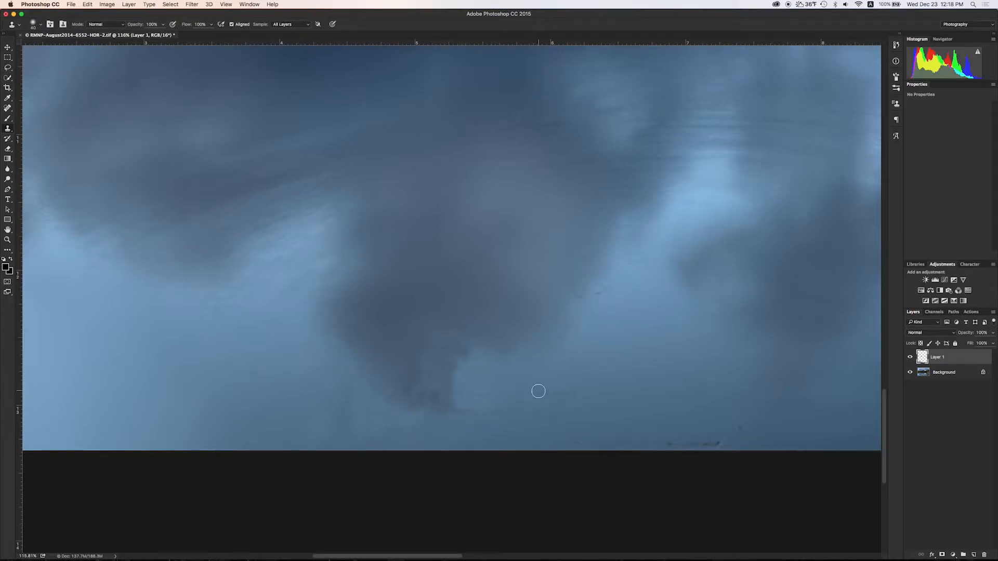
Remove the dark specks along the bottom edge, then set opacity to 27% and brush size to 250.
{"action": "left_click", "coordinate": [657, 429], "text": "alt"}
{"action": "left_click_drag", "start_coordinate": [582, 442], "coordinate": [741, 432]}
{"action": "left_click", "coordinate": [628, 435], "text": "alt"}
{"action": "left_click_drag", "start_coordinate": [164, 28], "coordinate": [144, 34]}
{"action": "key", "text": "bracketright"}
{"action": "key", "text": "bracketright"}
{"action": "key", "text": "bracketright"}
{"action": "key", "text": "bracketright"}
{"action": "key", "text": "bracketright"}
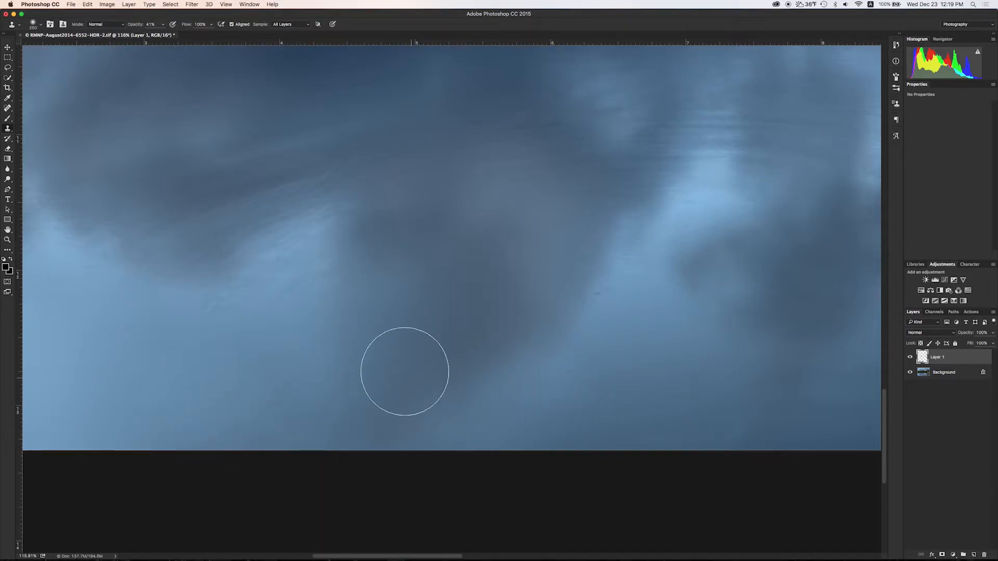
{"action": "scroll", "coordinate": [417, 344], "scroll_direction": "down", "scroll_amount": 6}
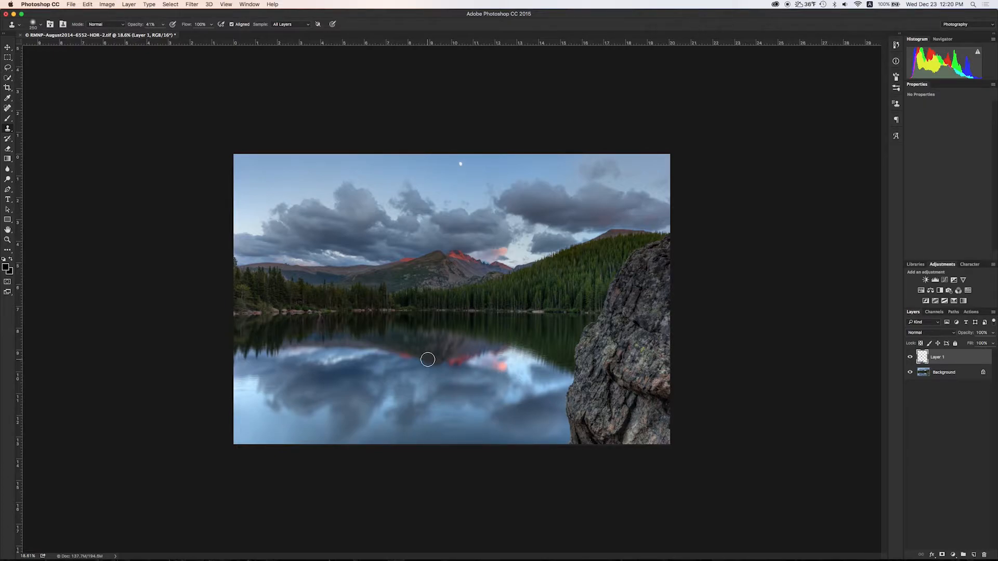
Add a Curves adjustment layer with shadows pulled down and highlights raised.
{"action": "key", "text": "b"}
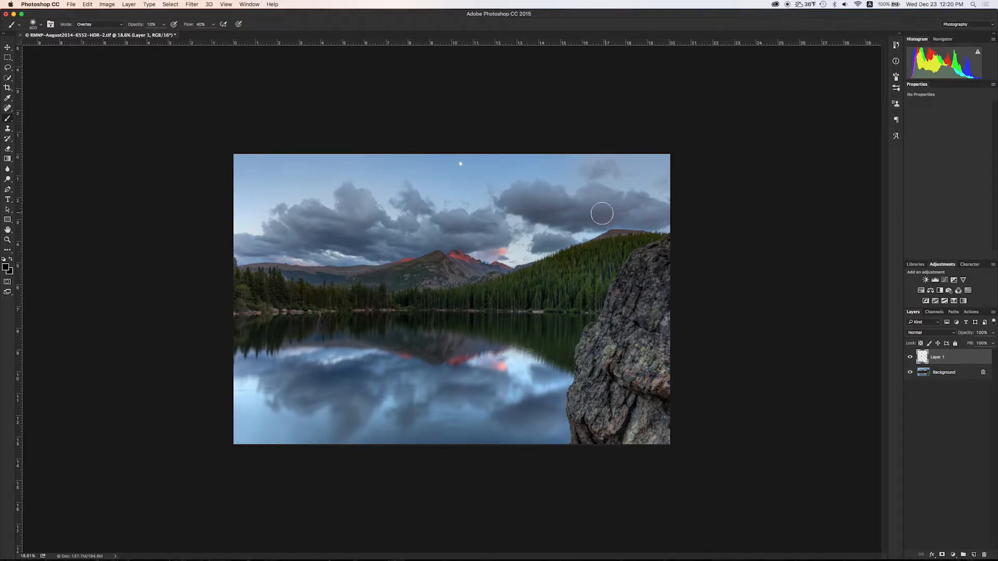
{"action": "left_click", "coordinate": [944, 280]}
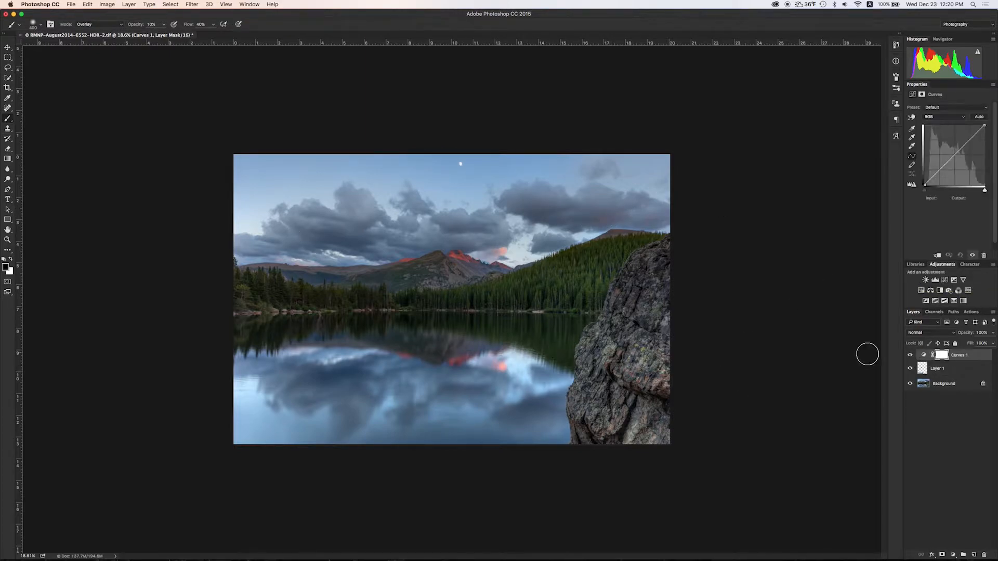
{"action": "left_click_drag", "start_coordinate": [935, 177], "coordinate": [935, 180]}
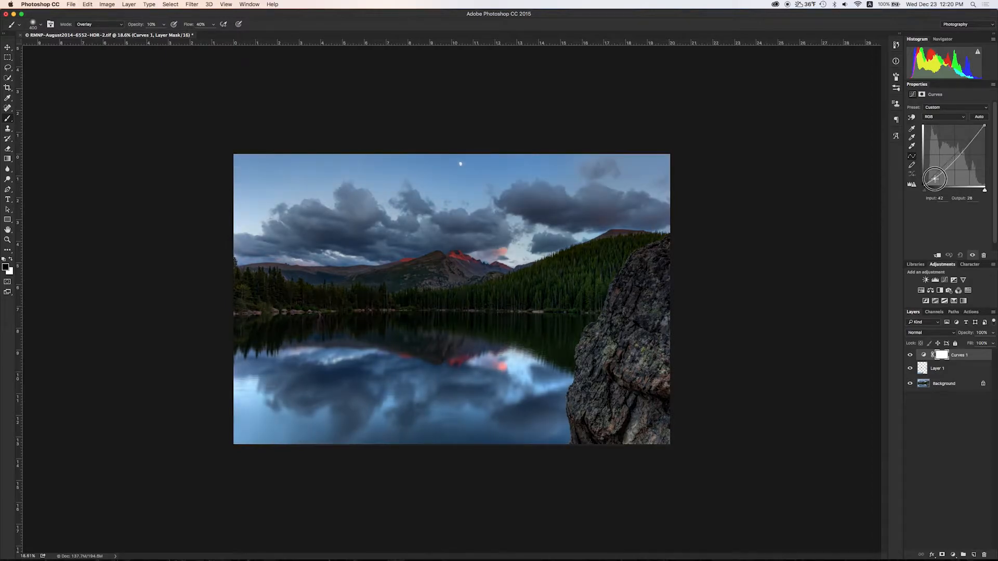
{"action": "left_click_drag", "start_coordinate": [974, 137], "coordinate": [974, 133]}
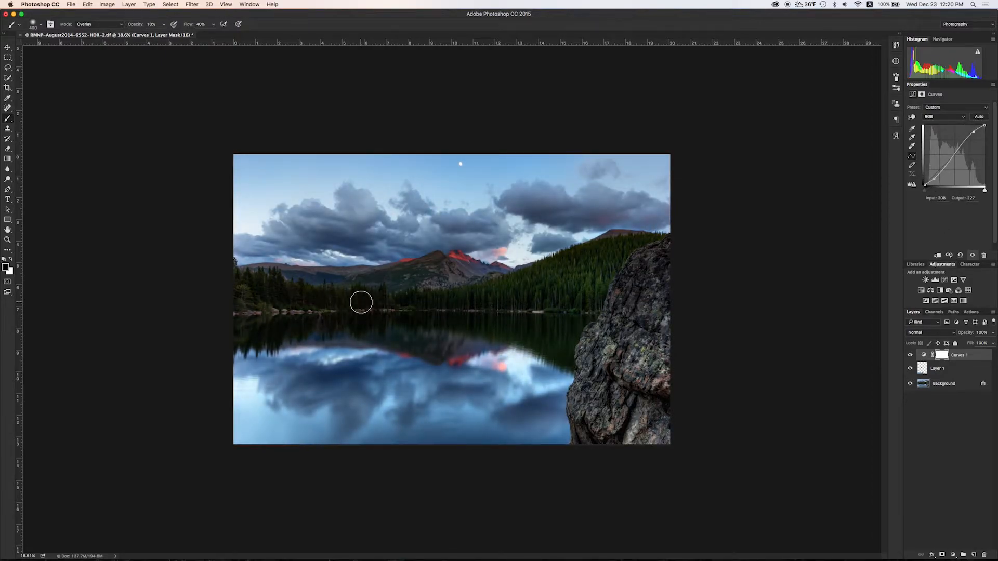
Reduce Curves 1 opacity to 27% and toggle its visibility to compare before and after.
{"action": "left_click_drag", "start_coordinate": [993, 333], "coordinate": [961, 429]}
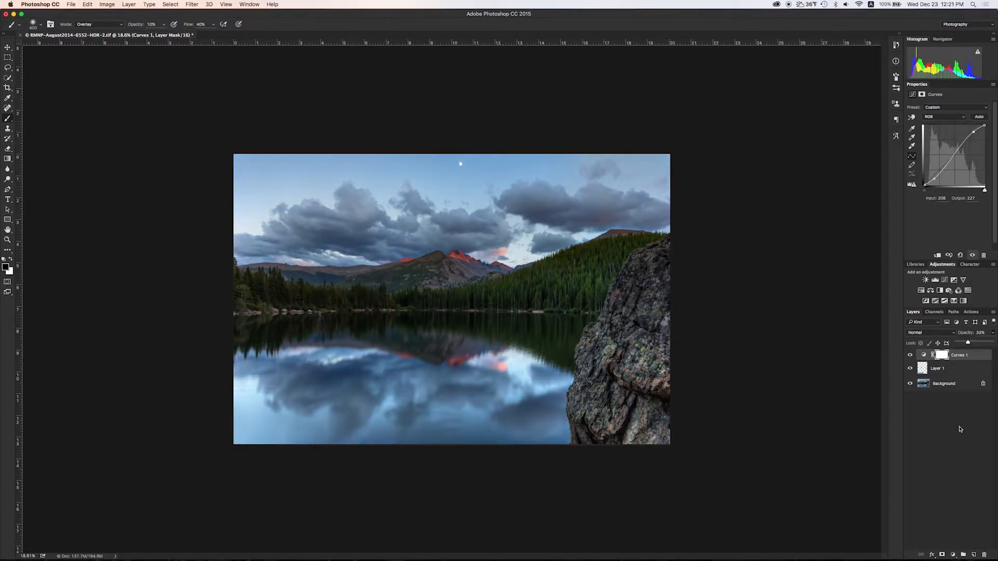
{"action": "left_click_drag", "start_coordinate": [968, 342], "coordinate": [967, 344]}
{"action": "left_click", "coordinate": [910, 356]}
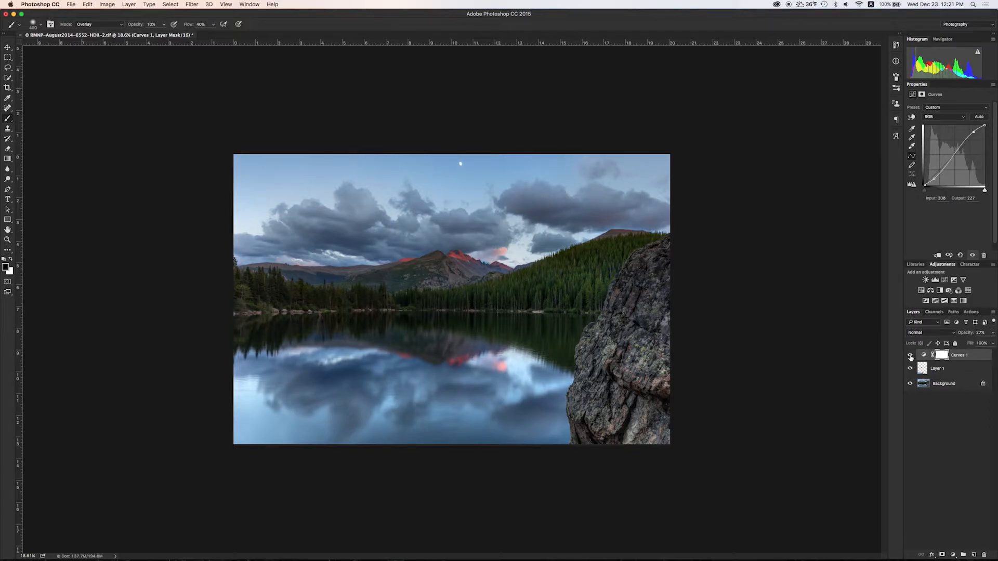
{"action": "left_click", "coordinate": [909, 356]}
{"action": "left_click", "coordinate": [910, 356]}
{"action": "scroll", "coordinate": [484, 263], "scroll_direction": "up", "scroll_amount": 5}
{"action": "left_click", "coordinate": [909, 356]}
{"action": "left_click", "coordinate": [908, 357]}
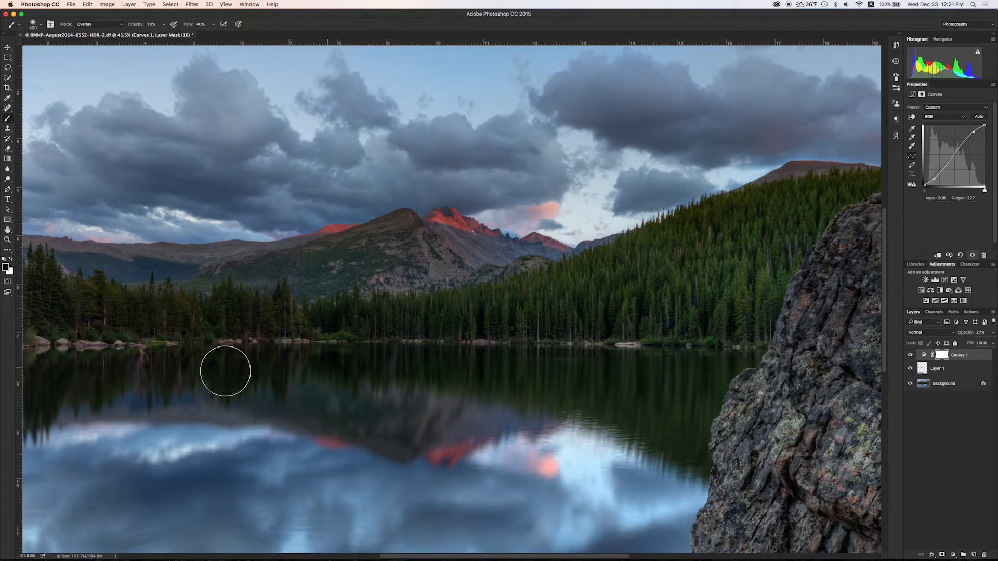
{"action": "scroll", "coordinate": [414, 283], "scroll_direction": "down", "scroll_amount": 3}
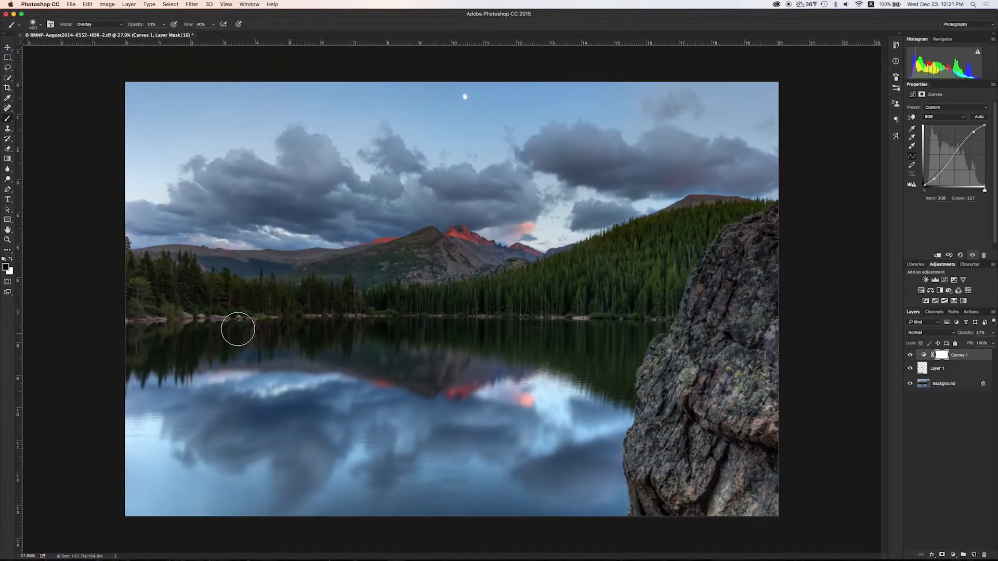
Inspect the Blue channel, then invert the Curves 1 mask to black at 100% opacity.
{"action": "left_click", "coordinate": [935, 312]}
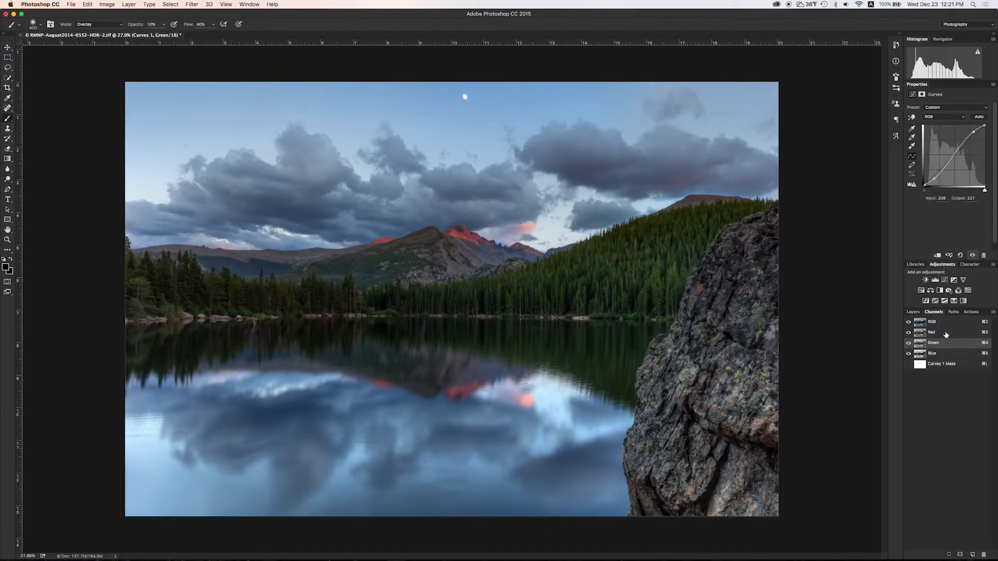
{"action": "left_click", "coordinate": [936, 353]}
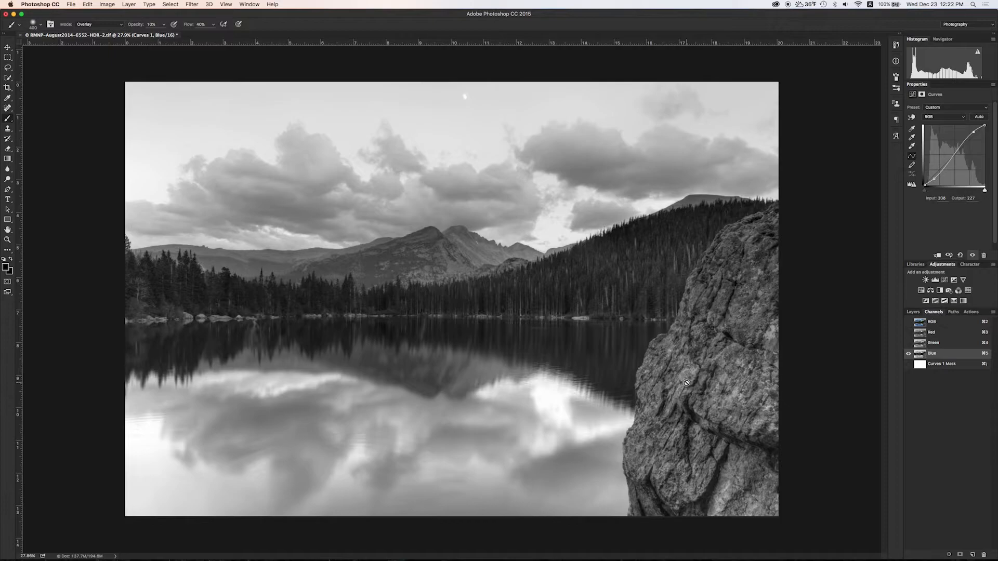
{"action": "left_click", "coordinate": [914, 312]}
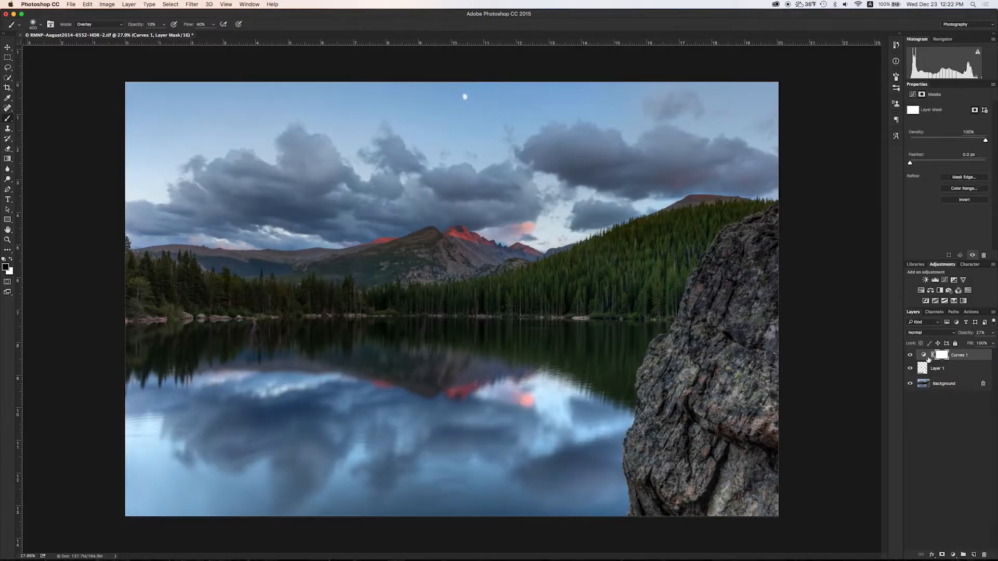
{"action": "key", "text": "super+i"}
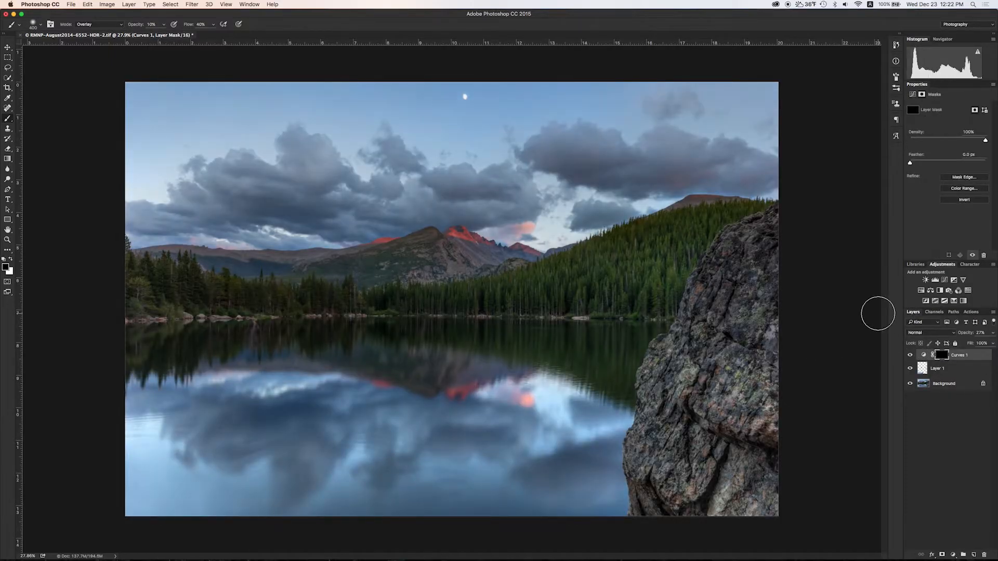
{"action": "left_click", "coordinate": [910, 356]}
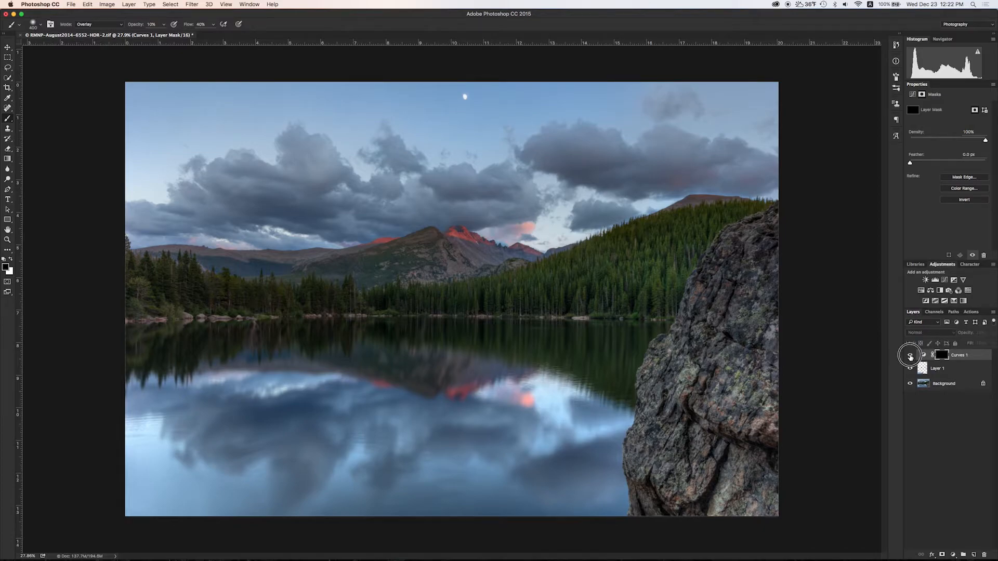
{"action": "key", "text": "super+i"}
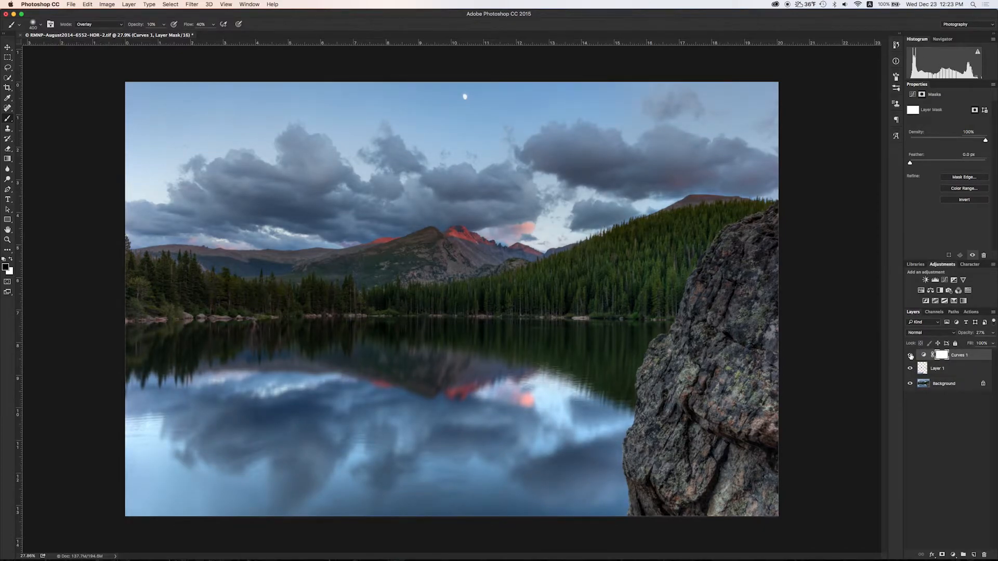
{"action": "left_click_drag", "start_coordinate": [965, 346], "coordinate": [994, 344]}
{"action": "left_click", "coordinate": [942, 355]}
{"action": "key", "text": "super+i"}
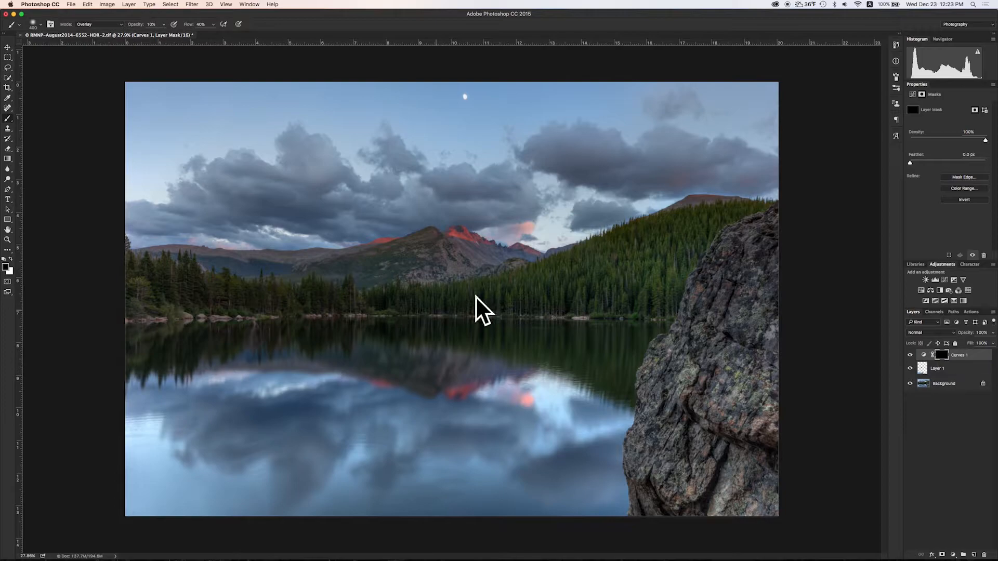
Load the Blue channel as a selection, save it as Alpha 1, and deselect.
{"action": "left_click", "coordinate": [932, 312]}
{"action": "left_click", "coordinate": [934, 354]}
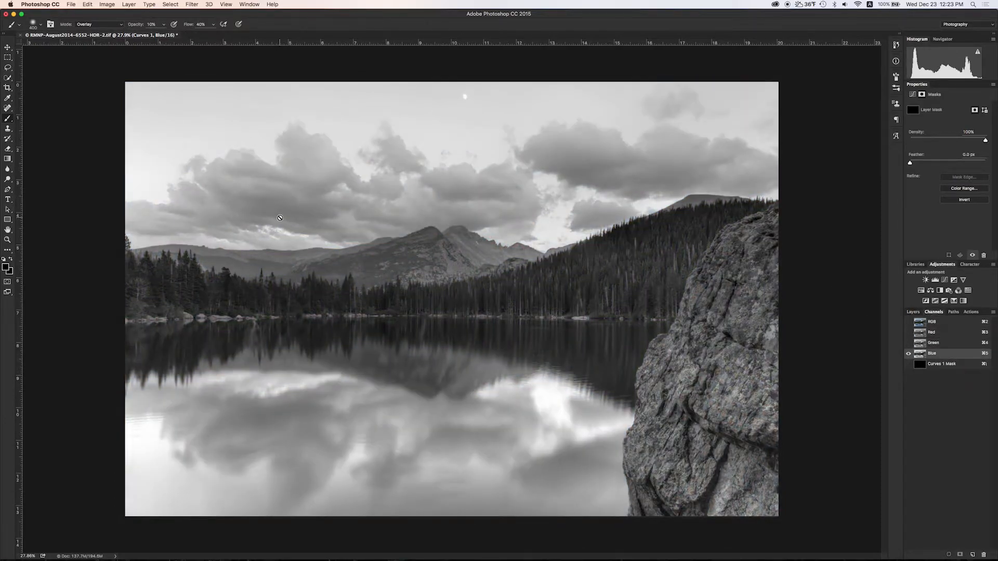
{"action": "left_click", "coordinate": [949, 555]}
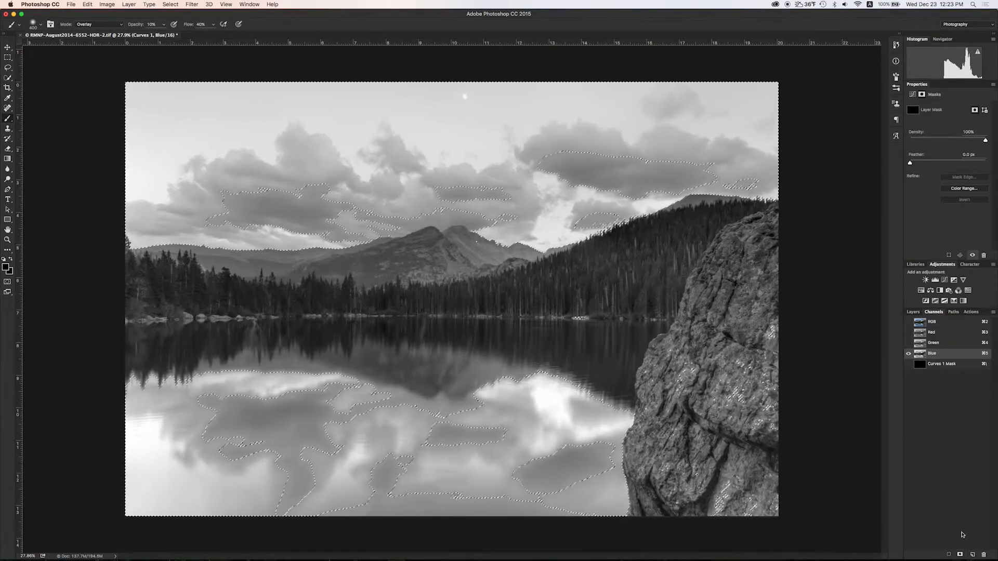
{"action": "left_click", "coordinate": [960, 555]}
{"action": "left_click", "coordinate": [936, 375]}
{"action": "key", "text": "super+d"}
Apply Curves to Alpha 1, with black point at 79 and white point at 131, for high contrast.
{"action": "left_click", "coordinate": [107, 4]}
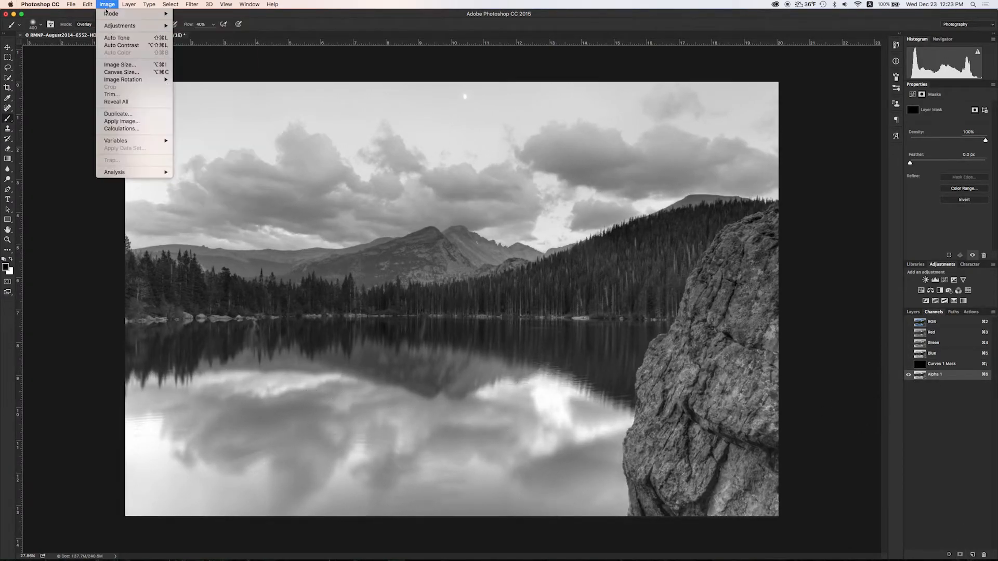
{"action": "mouse_move", "coordinate": [157, 26]}
{"action": "left_click", "coordinate": [191, 40]}
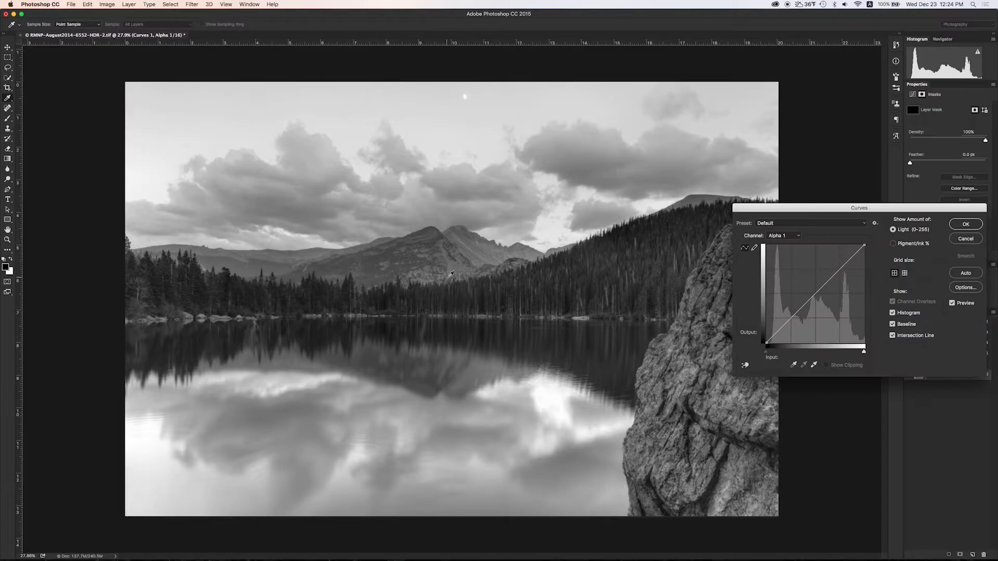
{"action": "left_click_drag", "start_coordinate": [766, 343], "coordinate": [800, 343]}
{"action": "left_click_drag", "start_coordinate": [864, 245], "coordinate": [815, 244]}
{"action": "left_click_drag", "start_coordinate": [807, 291], "coordinate": [809, 300]}
{"action": "left_click_drag", "start_coordinate": [800, 343], "coordinate": [796, 344]}
{"action": "left_click_drag", "start_coordinate": [815, 246], "coordinate": [818, 237]}
{"action": "left_click_drag", "start_coordinate": [798, 343], "coordinate": [799, 343]}
{"action": "left_click", "coordinate": [966, 225]}
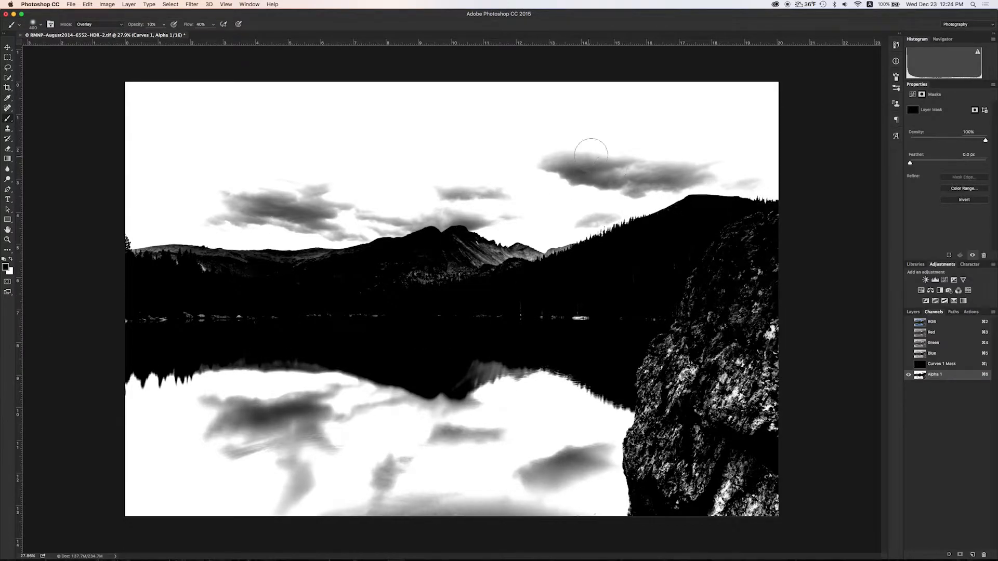
With a Normal-mode 800 px brush, paint white over the sky clouds and the reflected cloud.
{"action": "left_click", "coordinate": [99, 24]}
{"action": "left_click", "coordinate": [86, 27]}
{"action": "key", "text": "bracketright"}
{"action": "key", "text": "bracketright"}
{"action": "key", "text": "bracketright"}
{"action": "key", "text": "bracketright"}
{"action": "mouse_move", "coordinate": [213, 200]}
{"action": "left_mouse_down"}
{"action": "mouse_move", "coordinate": [217, 212]}
{"action": "mouse_move", "coordinate": [323, 214]}
{"action": "left_mouse_up"}
{"action": "left_click_drag", "start_coordinate": [561, 165], "coordinate": [207, 194]}
{"action": "mouse_move", "coordinate": [240, 411]}
{"action": "left_mouse_down"}
{"action": "mouse_move", "coordinate": [210, 451]}
{"action": "mouse_move", "coordinate": [555, 457]}
{"action": "mouse_move", "coordinate": [322, 478]}
{"action": "mouse_move", "coordinate": [225, 401]}
{"action": "mouse_move", "coordinate": [372, 415]}
{"action": "mouse_move", "coordinate": [254, 448]}
{"action": "mouse_move", "coordinate": [582, 443]}
{"action": "mouse_move", "coordinate": [563, 462]}
{"action": "left_mouse_up"}
{"action": "mouse_move", "coordinate": [501, 189]}
{"action": "left_mouse_down"}
{"action": "mouse_move", "coordinate": [577, 169]}
{"action": "mouse_move", "coordinate": [633, 169]}
{"action": "mouse_move", "coordinate": [551, 157]}
{"action": "left_mouse_up"}
{"action": "left_click", "coordinate": [948, 555]}
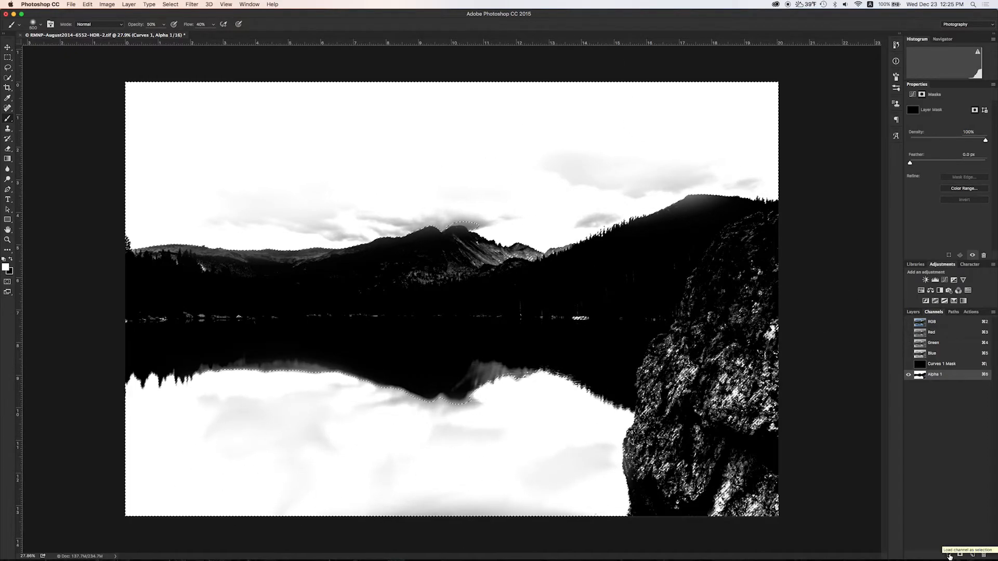
{"action": "left_click", "coordinate": [947, 325]}
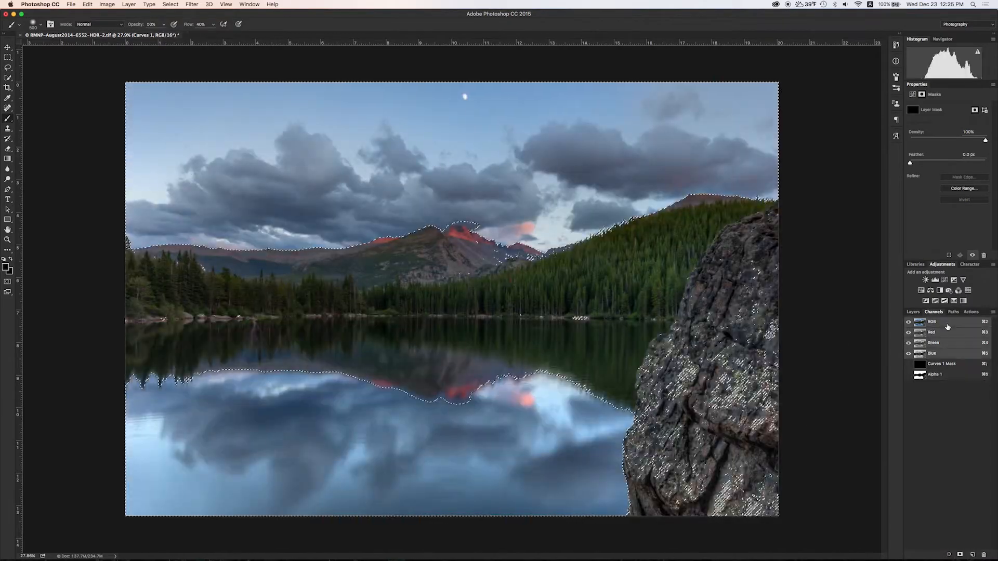
{"action": "left_click", "coordinate": [914, 312]}
{"action": "left_click", "coordinate": [942, 356]}
{"action": "left_click_drag", "start_coordinate": [941, 356], "coordinate": [985, 555]}
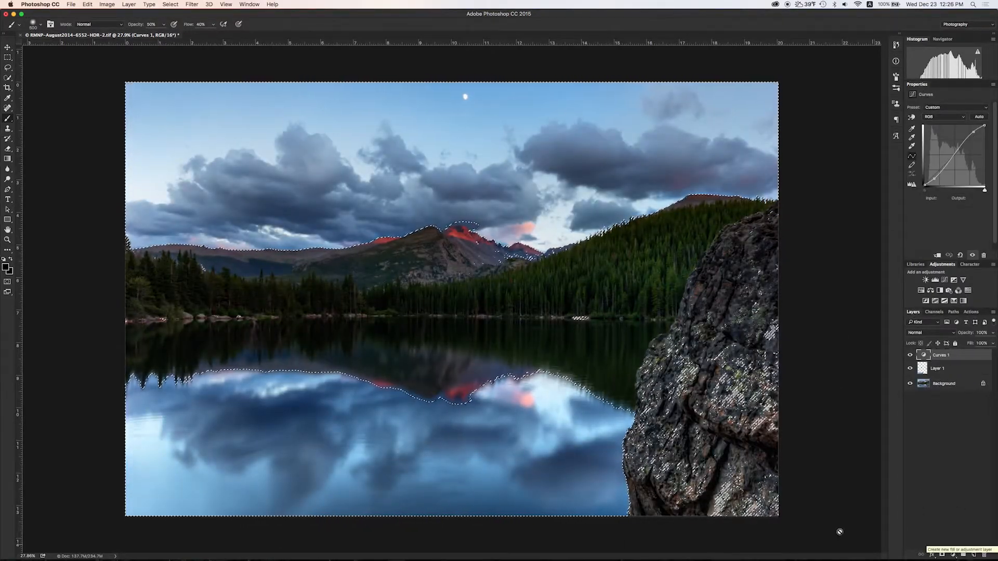
{"action": "left_click", "coordinate": [943, 555]}
{"action": "left_click", "coordinate": [942, 357], "text": "alt"}
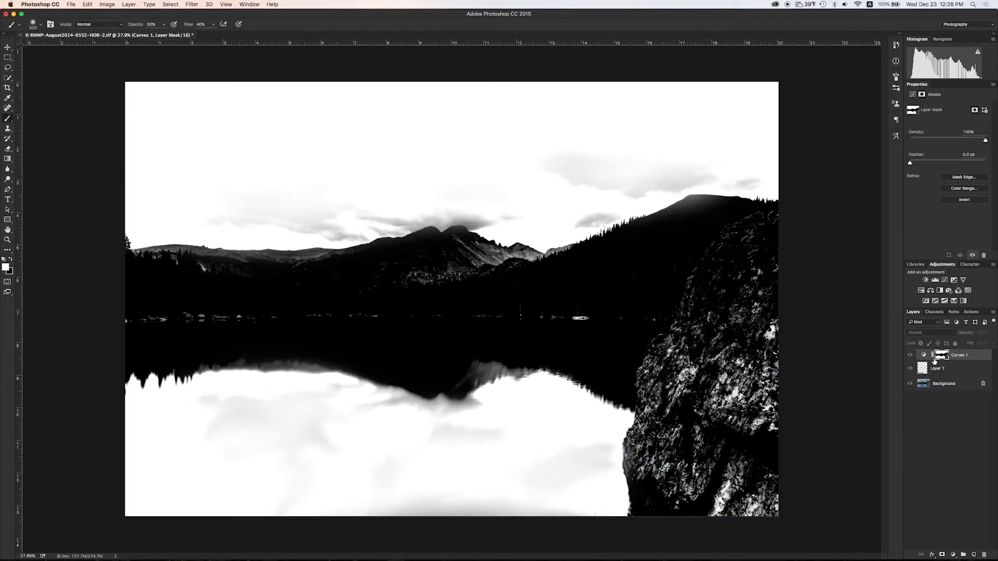
{"action": "left_click", "coordinate": [924, 356]}
{"action": "left_click", "coordinate": [910, 356]}
{"action": "left_click", "coordinate": [909, 356]}
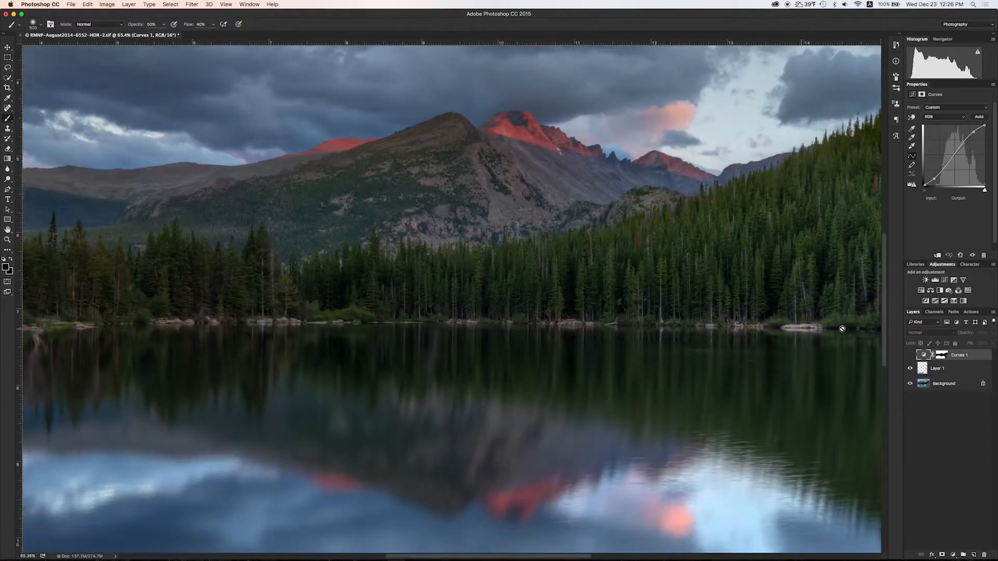
{"action": "left_click", "coordinate": [910, 356]}
{"action": "scroll", "coordinate": [581, 337], "scroll_direction": "down", "scroll_amount": 5}
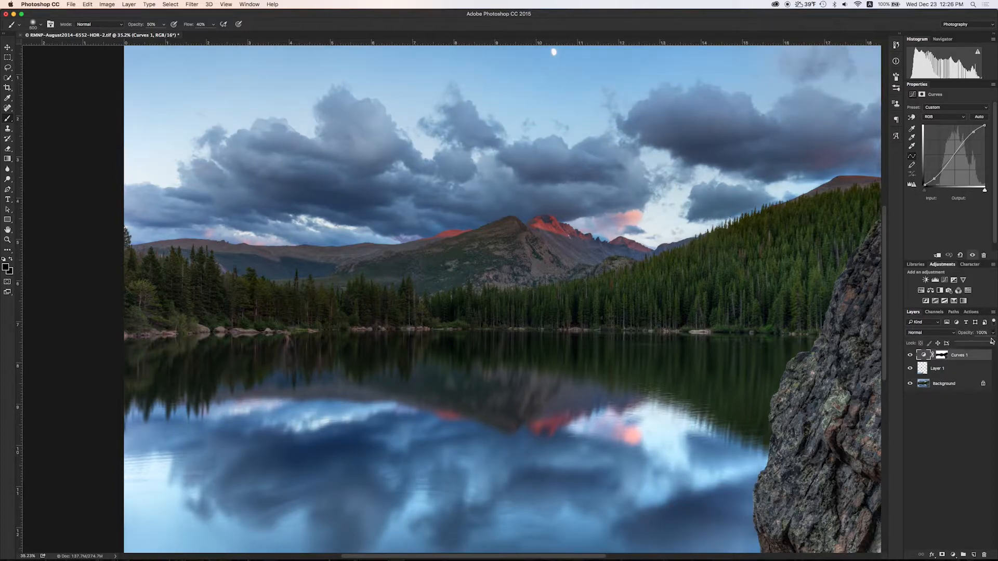
{"action": "left_click", "coordinate": [910, 357]}
{"action": "left_click", "coordinate": [910, 356]}
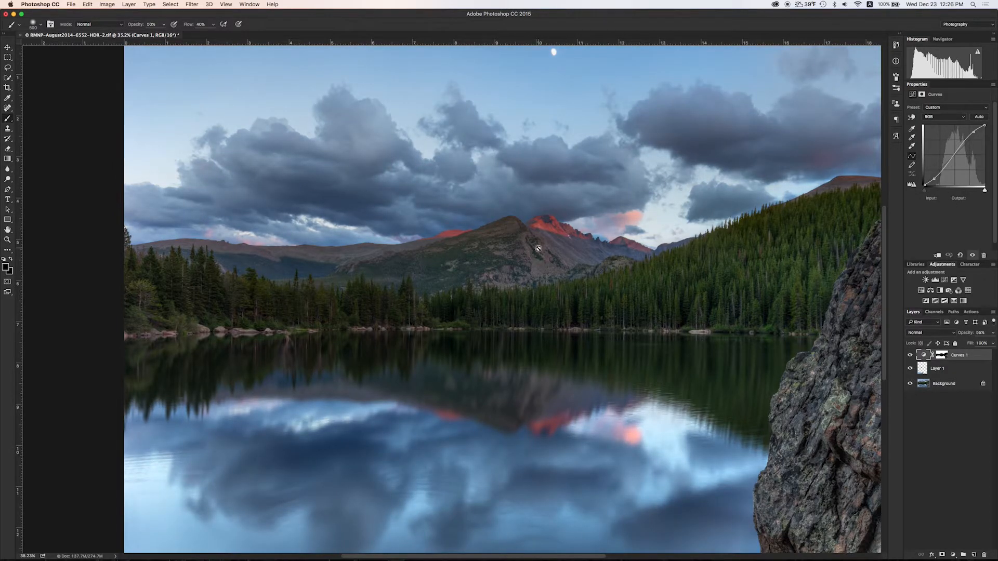
{"action": "scroll", "coordinate": [466, 229], "scroll_direction": "down", "scroll_amount": 4}
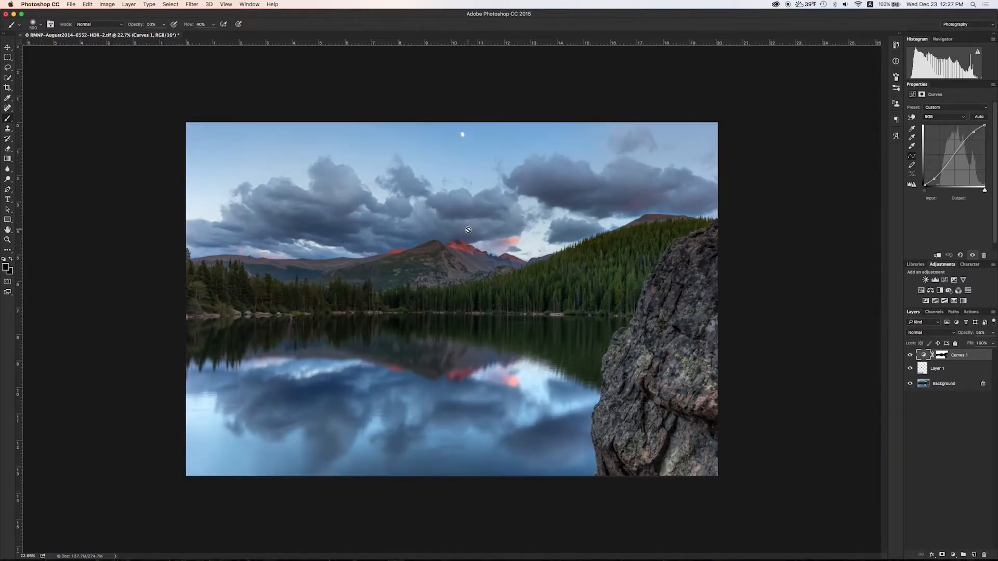
Add a Hue/Saturation layer and boost the blue sky and water saturation with the on-image tool.
{"action": "left_click", "coordinate": [921, 290]}
{"action": "left_click", "coordinate": [912, 117]}
{"action": "left_click_drag", "start_coordinate": [614, 195], "coordinate": [667, 198]}
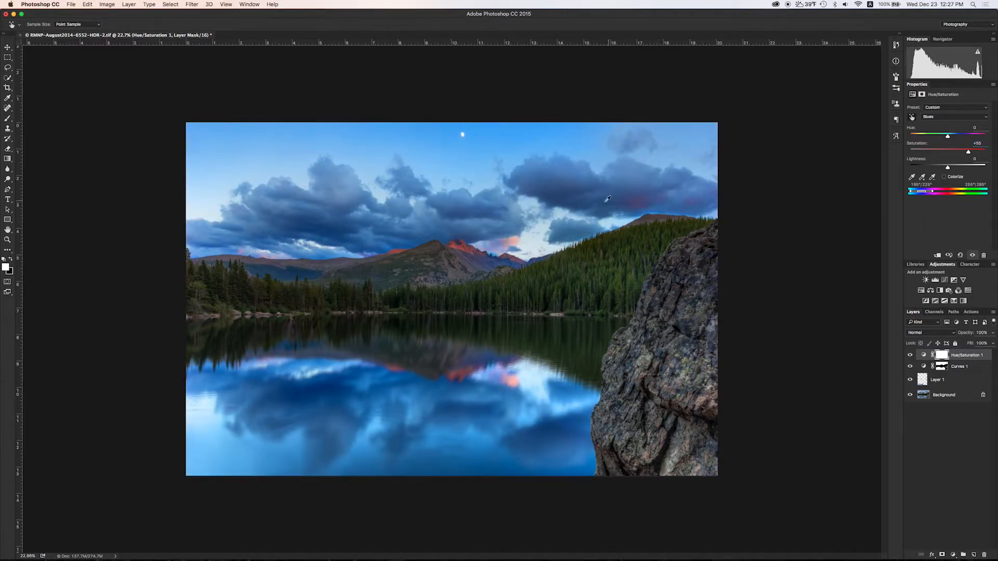
{"action": "left_click_drag", "start_coordinate": [557, 191], "coordinate": [560, 191]}
{"action": "left_click_drag", "start_coordinate": [915, 193], "coordinate": [923, 187]}
Reset the adjustment and raise Master saturation to +39.
{"action": "left_click", "coordinate": [944, 43]}
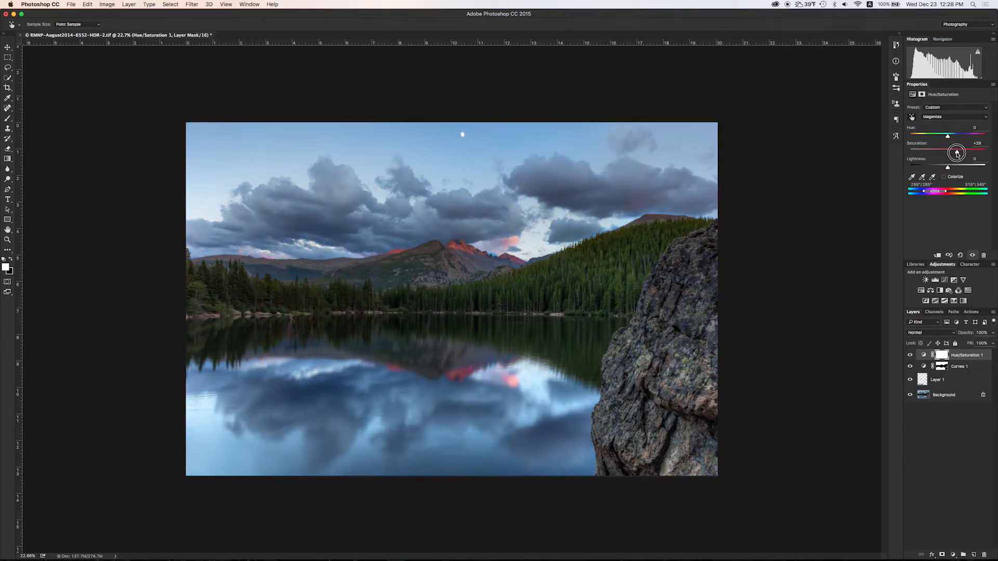
{"action": "left_click", "coordinate": [943, 117]}
{"action": "left_click", "coordinate": [942, 118]}
{"action": "left_click", "coordinate": [944, 116]}
{"action": "left_click", "coordinate": [942, 87]}
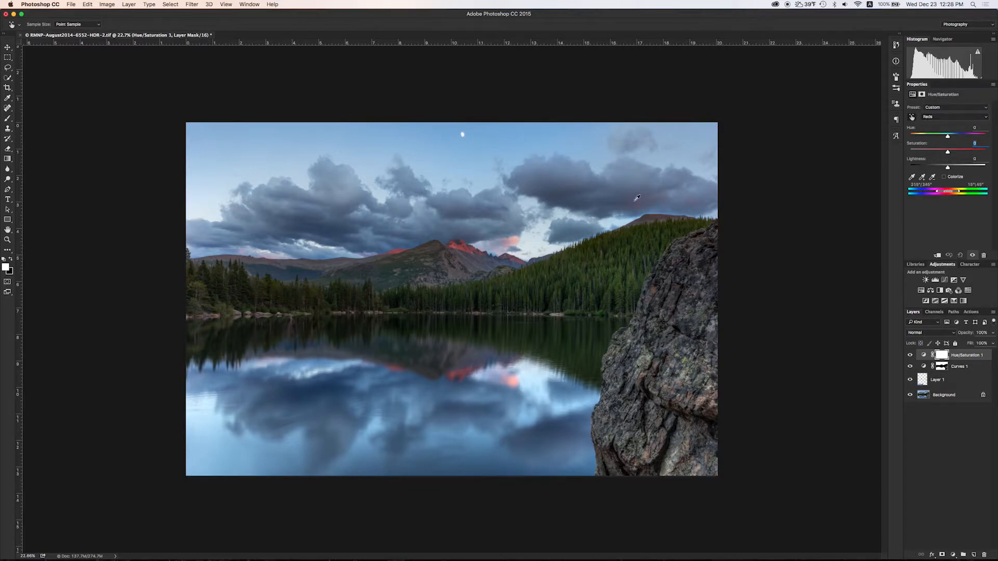
{"action": "left_click", "coordinate": [935, 116]}
{"action": "left_click", "coordinate": [936, 110]}
{"action": "left_click_drag", "start_coordinate": [948, 152], "coordinate": [963, 152]}
{"action": "scroll", "coordinate": [533, 235], "scroll_direction": "up", "scroll_amount": 5}
{"action": "scroll", "coordinate": [578, 188], "scroll_direction": "down", "scroll_amount": 2}
{"action": "scroll", "coordinate": [579, 187], "scroll_direction": "down", "scroll_amount": 1}
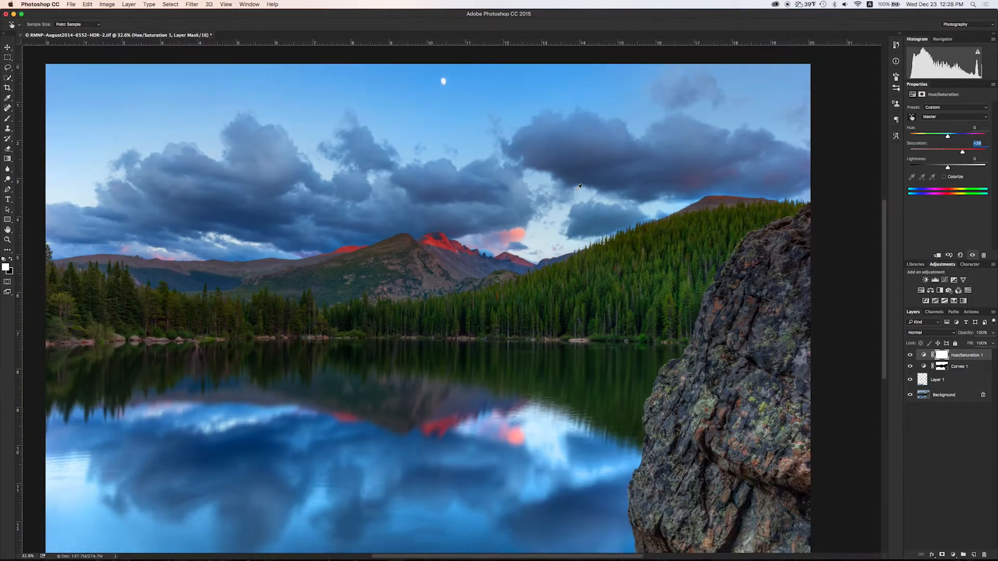
{"action": "scroll", "coordinate": [579, 188], "scroll_direction": "down", "scroll_amount": 2}
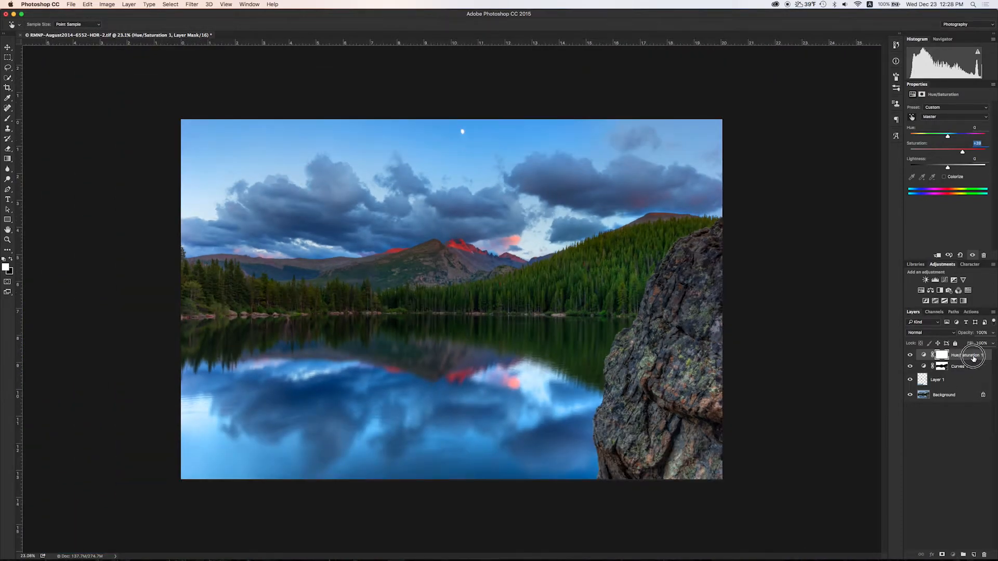
Delete the Hue/Saturation 1 and Dodge|Burn layers and add a new layer named Overlay in Overlay mode.
{"action": "left_click_drag", "start_coordinate": [973, 358], "coordinate": [984, 554]}
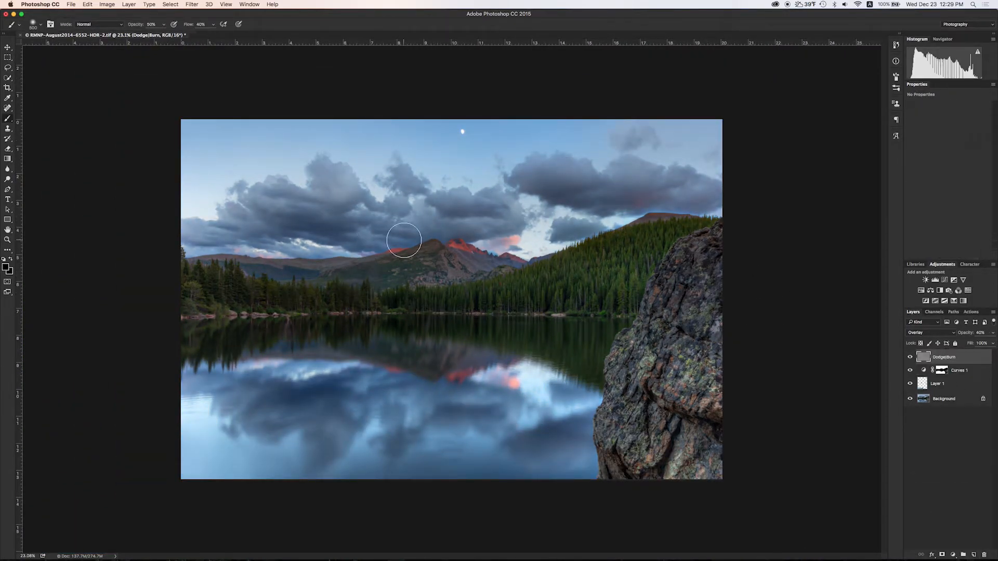
{"action": "left_click_drag", "start_coordinate": [937, 360], "coordinate": [985, 554]}
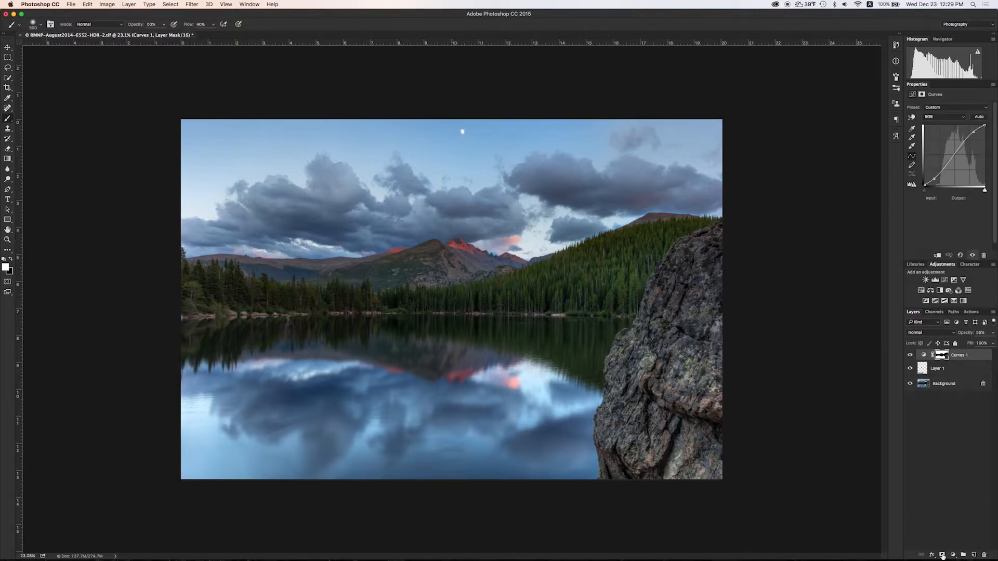
{"action": "left_click", "coordinate": [975, 556], "text": "alt"}
{"action": "left_click", "coordinate": [462, 282]}
{"action": "left_click", "coordinate": [460, 362]}
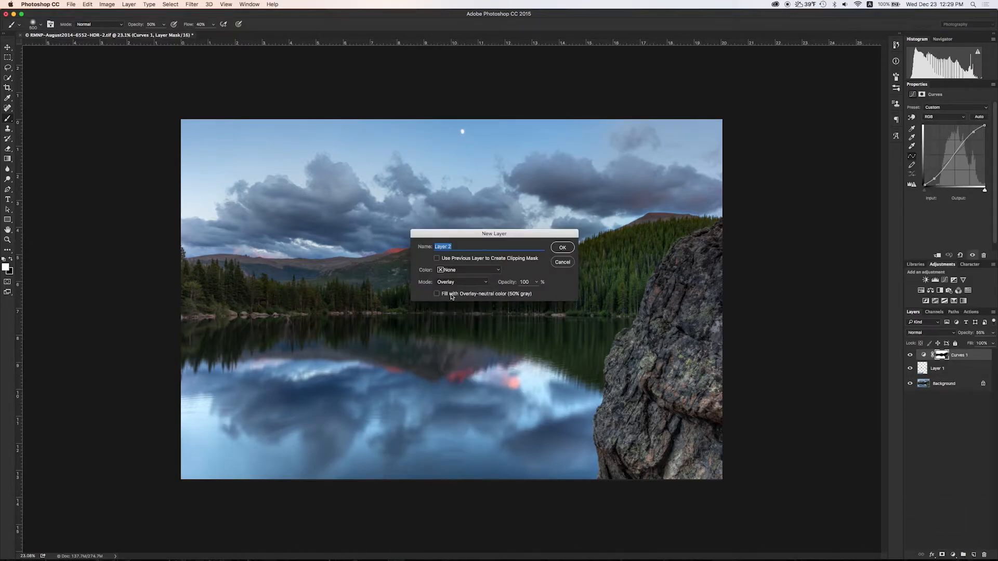
{"action": "type", "text": "Overlay"}
{"action": "key", "text": "Return"}
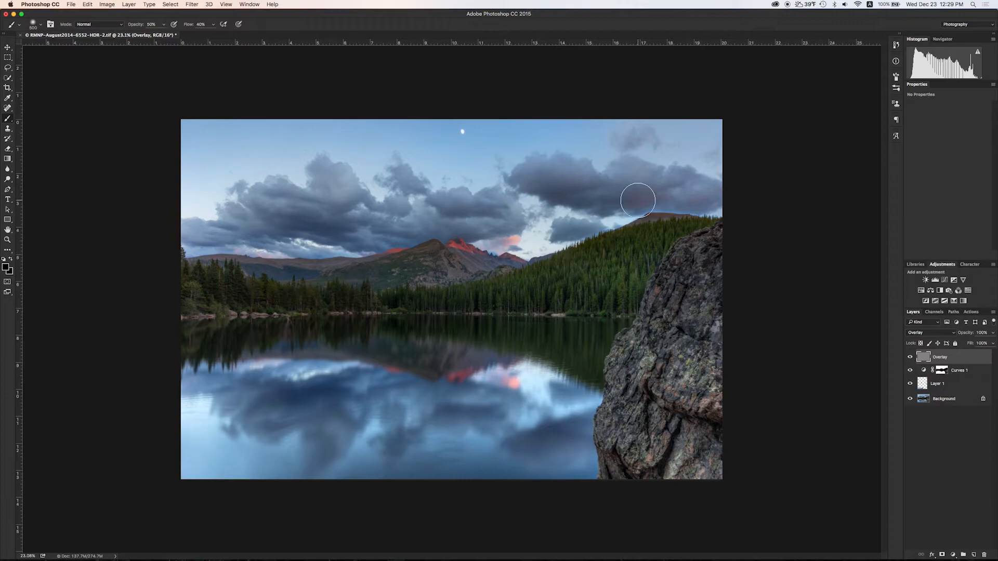
Zoom in on the right-ridge cloud and pick a purple paint colour sampled from it.
{"action": "scroll", "coordinate": [642, 200], "scroll_direction": "up", "scroll_amount": 10}
{"action": "left_click_drag", "start_coordinate": [748, 169], "coordinate": [524, 291]}
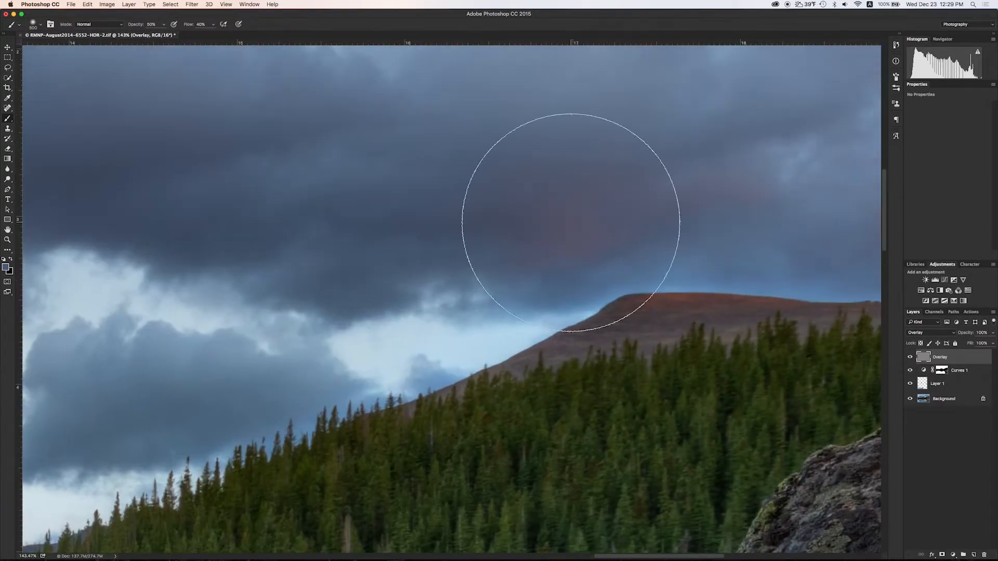
{"action": "left_click", "coordinate": [571, 223], "text": "alt"}
{"action": "key", "text": "n"}
{"action": "left_click", "coordinate": [467, 283]}
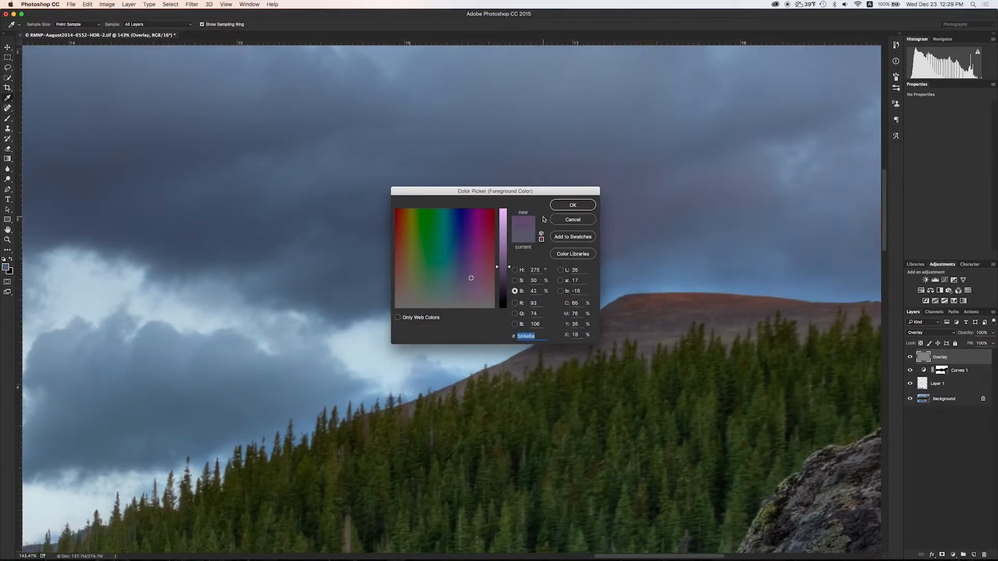
{"action": "left_click", "coordinate": [568, 206]}
{"action": "scroll", "coordinate": [375, 358], "scroll_direction": "down", "scroll_amount": 5}
Paint a purple tint across the central and left clouds with a Normal-mode brush.
{"action": "left_click", "coordinate": [100, 27]}
{"action": "left_click", "coordinate": [305, 19]}
{"action": "left_click_drag", "start_coordinate": [505, 289], "coordinate": [341, 268]}
{"action": "left_click_drag", "start_coordinate": [572, 292], "coordinate": [543, 249]}
{"action": "mouse_move", "coordinate": [333, 247]}
{"action": "left_mouse_down"}
{"action": "mouse_move", "coordinate": [299, 234]}
{"action": "mouse_move", "coordinate": [480, 232]}
{"action": "left_mouse_up"}
{"action": "left_click_drag", "start_coordinate": [405, 331], "coordinate": [279, 243]}
{"action": "left_click_drag", "start_coordinate": [438, 172], "coordinate": [564, 192]}
{"action": "left_click_drag", "start_coordinate": [451, 269], "coordinate": [670, 295]}
{"action": "key", "text": "super+z"}
{"action": "left_click_drag", "start_coordinate": [333, 267], "coordinate": [209, 255]}
{"action": "mouse_move", "coordinate": [340, 312]}
{"action": "left_mouse_down"}
{"action": "mouse_move", "coordinate": [114, 314]}
{"action": "mouse_move", "coordinate": [344, 329]}
{"action": "left_mouse_up"}
{"action": "mouse_move", "coordinate": [437, 320]}
{"action": "left_mouse_down"}
{"action": "mouse_move", "coordinate": [326, 338]}
{"action": "mouse_move", "coordinate": [204, 260]}
{"action": "left_mouse_up"}
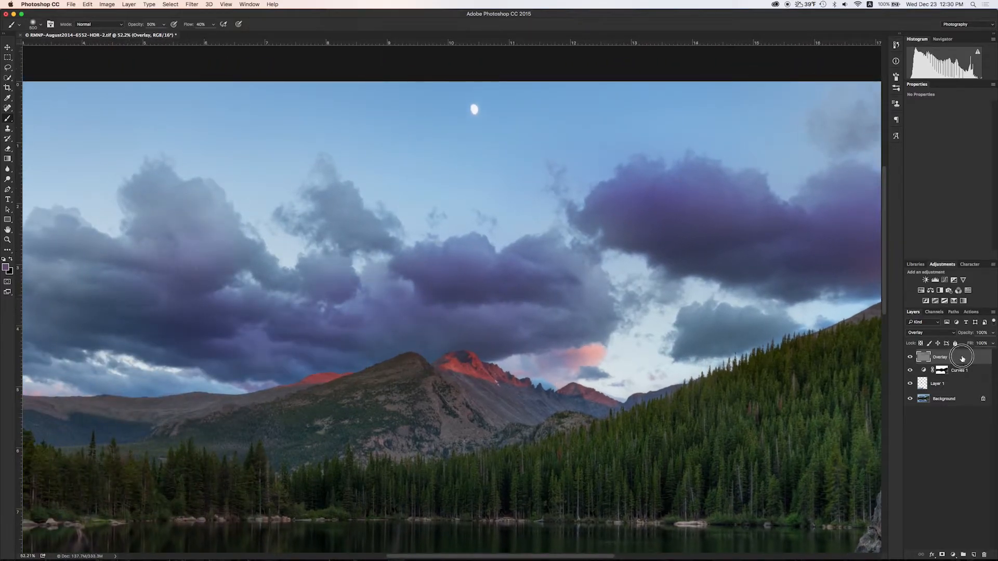
Delete the purple-painted Overlay layer and open the New Layer options for a replacement.
{"action": "left_click_drag", "start_coordinate": [963, 359], "coordinate": [984, 555]}
{"action": "left_click", "coordinate": [974, 555], "text": "alt"}
{"action": "left_click", "coordinate": [462, 282]}
Create a 50% gray-filled Overlay layer named 'Cloud Painting'.
{"action": "left_click", "coordinate": [458, 375]}
{"action": "left_click", "coordinate": [467, 294]}
{"action": "type", "text": "O"}
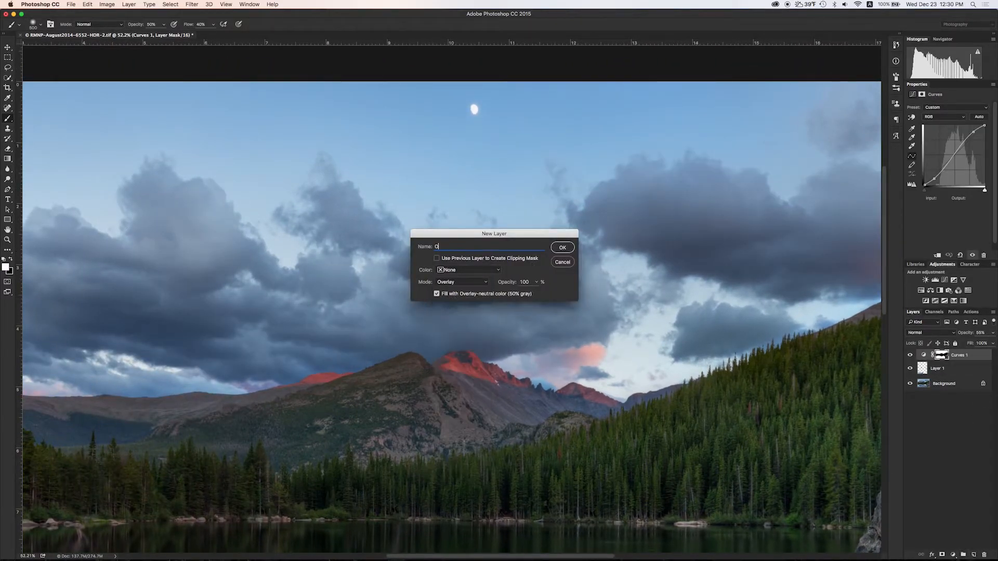
{"action": "type", "text": "loud Painting"}
{"action": "key", "text": "Return"}
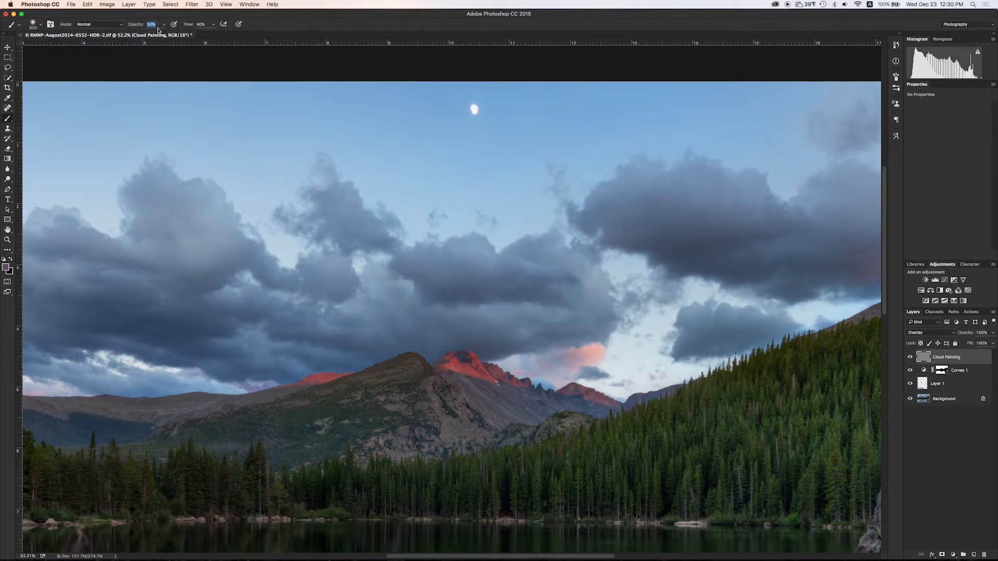
Lower the Cloud Painting opacity to 36% and toggle its visibility to compare.
{"action": "scroll", "coordinate": [339, 314], "scroll_direction": "down", "scroll_amount": 5}
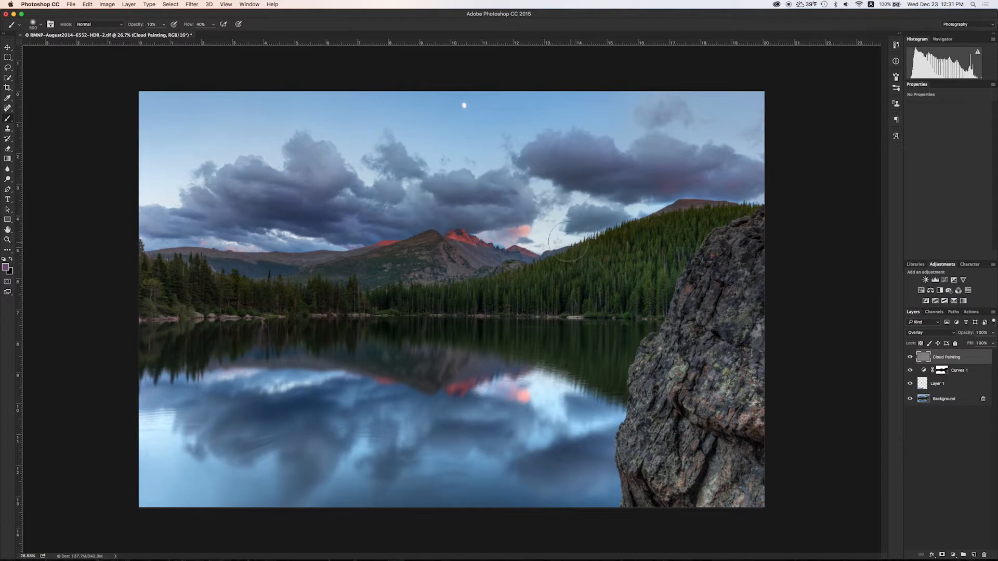
{"action": "left_click_drag", "start_coordinate": [993, 333], "coordinate": [976, 344]}
{"action": "left_click", "coordinate": [909, 357]}
{"action": "left_click", "coordinate": [910, 359]}
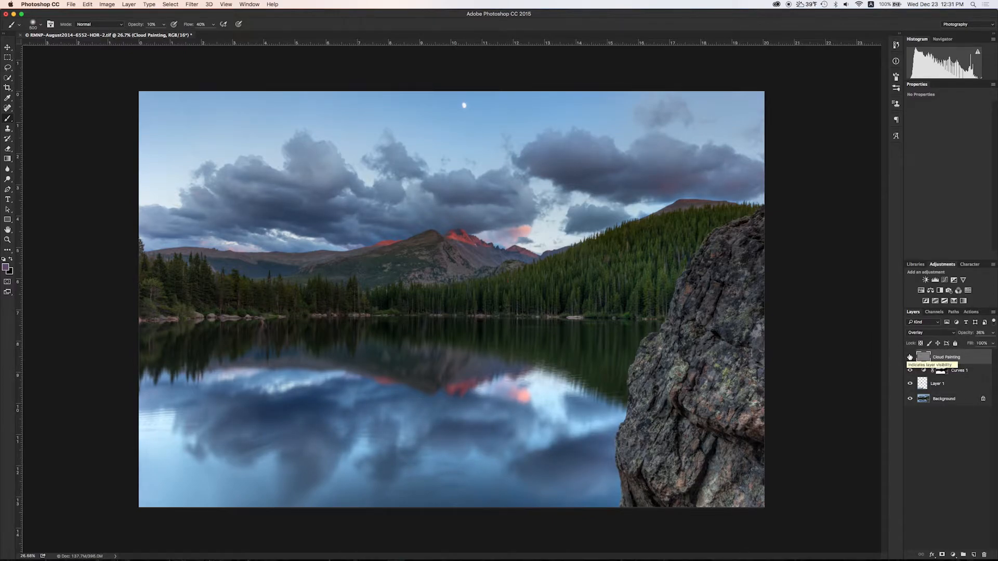
On Layer 1, switch to the Clone Stamp and set its blend mode to Color Dodge.
{"action": "left_click", "coordinate": [935, 384]}
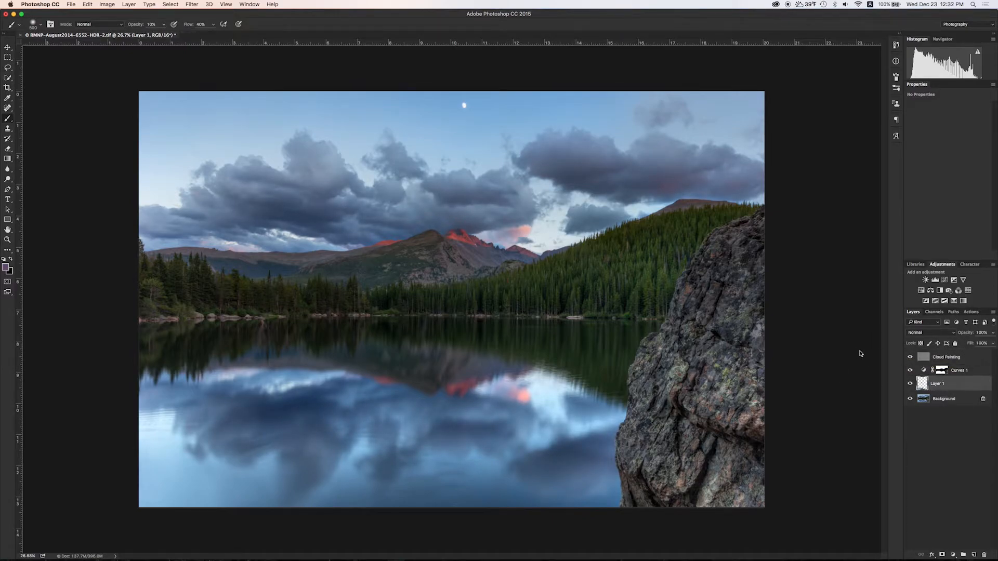
{"action": "key", "text": "s"}
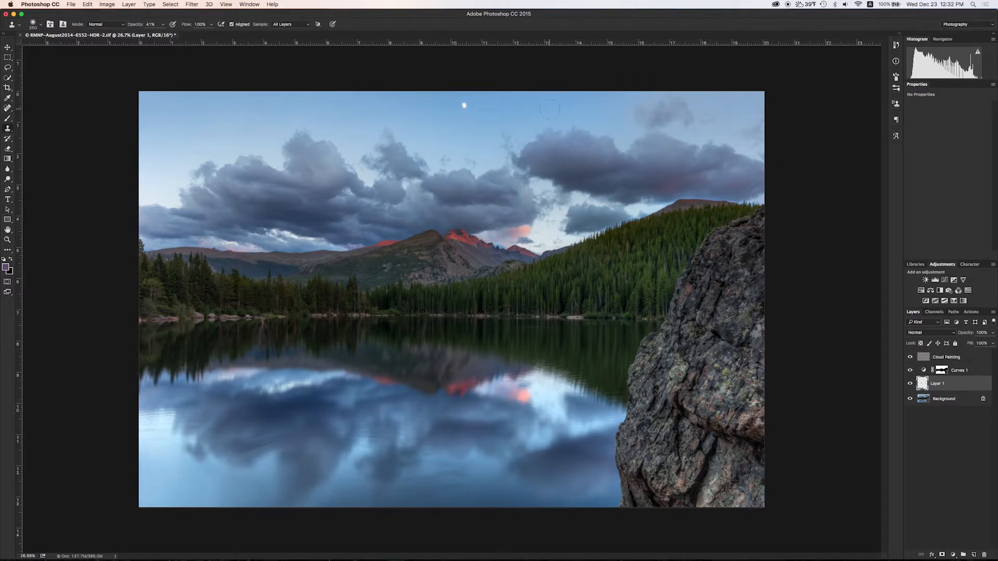
{"action": "left_click", "coordinate": [767, 125]}
{"action": "left_click", "coordinate": [105, 24]}
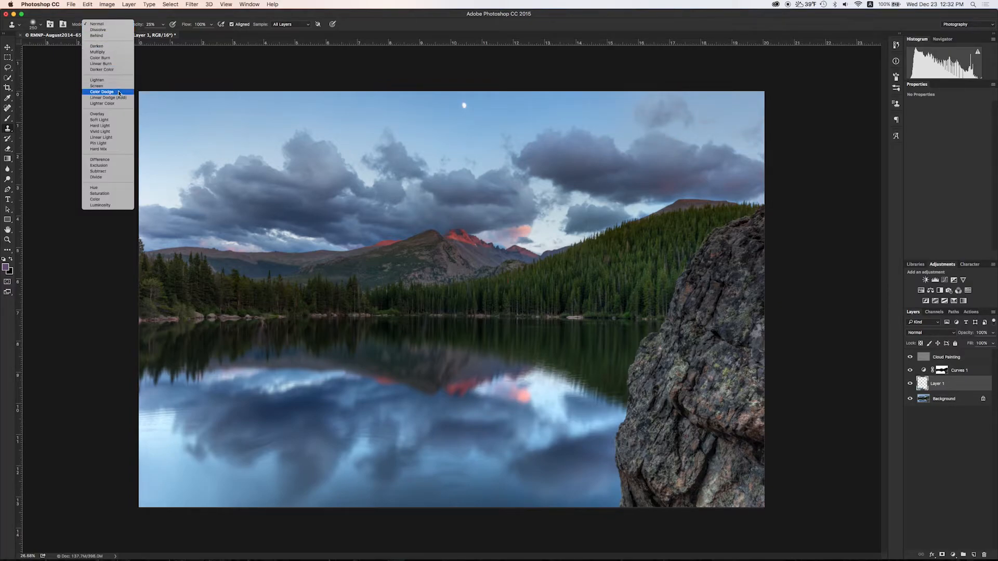
{"action": "left_click", "coordinate": [103, 103]}
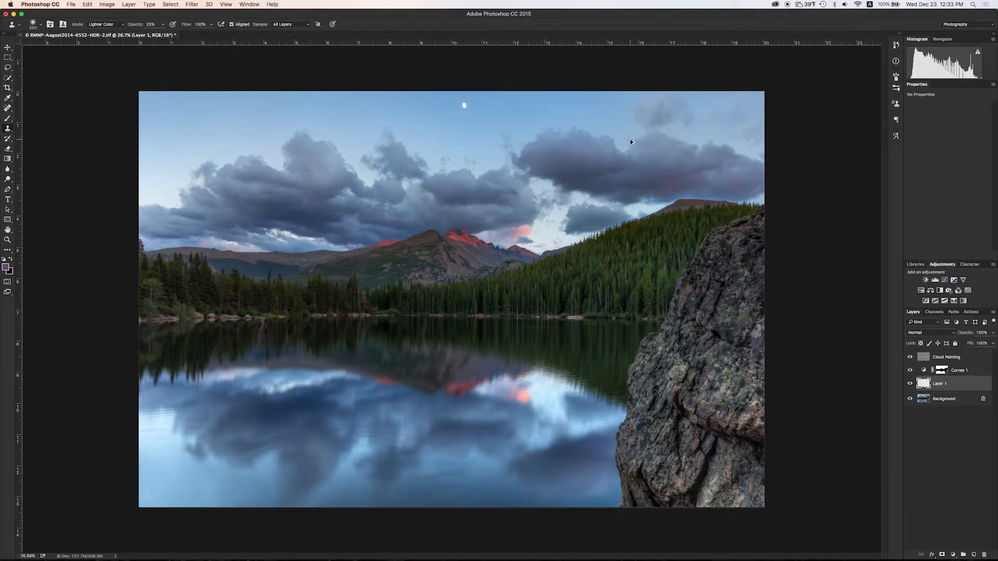
{"action": "left_click", "coordinate": [114, 26]}
{"action": "left_click", "coordinate": [109, 15]}
Stamp subtle brightening into the upper-right sky with a 500 px brush at 5% opacity.
{"action": "left_click_drag", "start_coordinate": [666, 99], "coordinate": [761, 110]}
{"action": "key", "text": "super+z"}
{"action": "left_click_drag", "start_coordinate": [704, 95], "coordinate": [746, 105]}
{"action": "left_click_drag", "start_coordinate": [701, 103], "coordinate": [765, 111]}
{"action": "key", "text": "super+z"}
{"action": "key", "text": "bracketright"}
{"action": "key", "text": "bracketright"}
{"action": "key", "text": "bracketright"}
{"action": "left_click", "coordinate": [718, 109]}
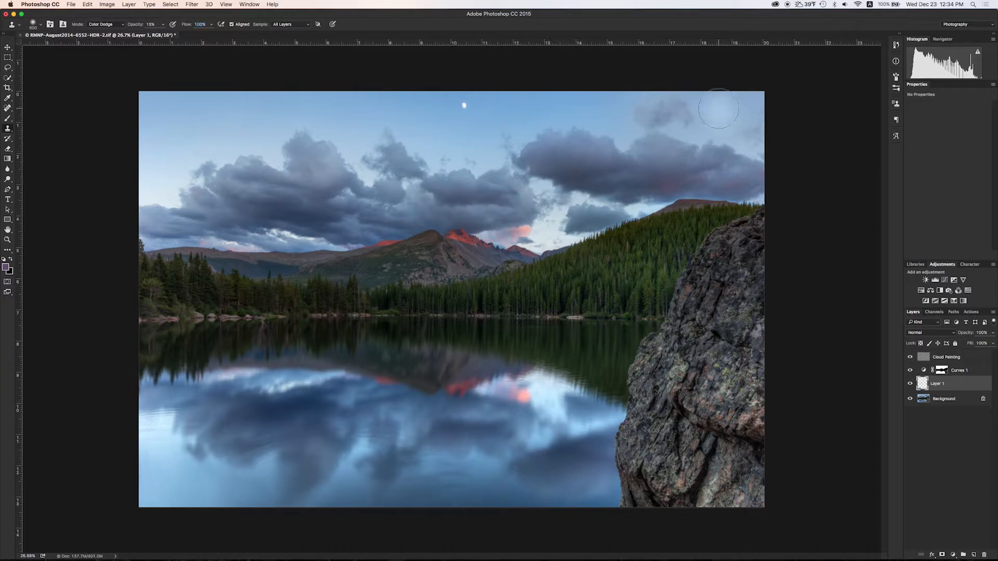
{"action": "key", "text": "0"}
{"action": "key", "text": "5"}
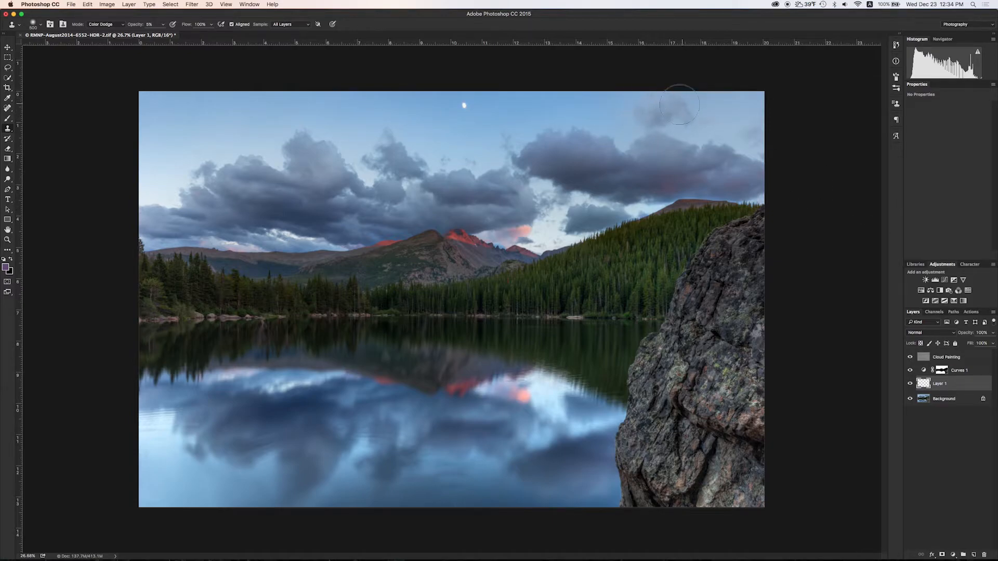
Toggle Layer 1's visibility twice to compare the sky before and after.
{"action": "left_click", "coordinate": [910, 384]}
{"action": "left_click", "coordinate": [910, 385]}
{"action": "left_click", "coordinate": [910, 384]}
{"action": "left_click", "coordinate": [910, 385]}
{"action": "left_click", "coordinate": [957, 358]}
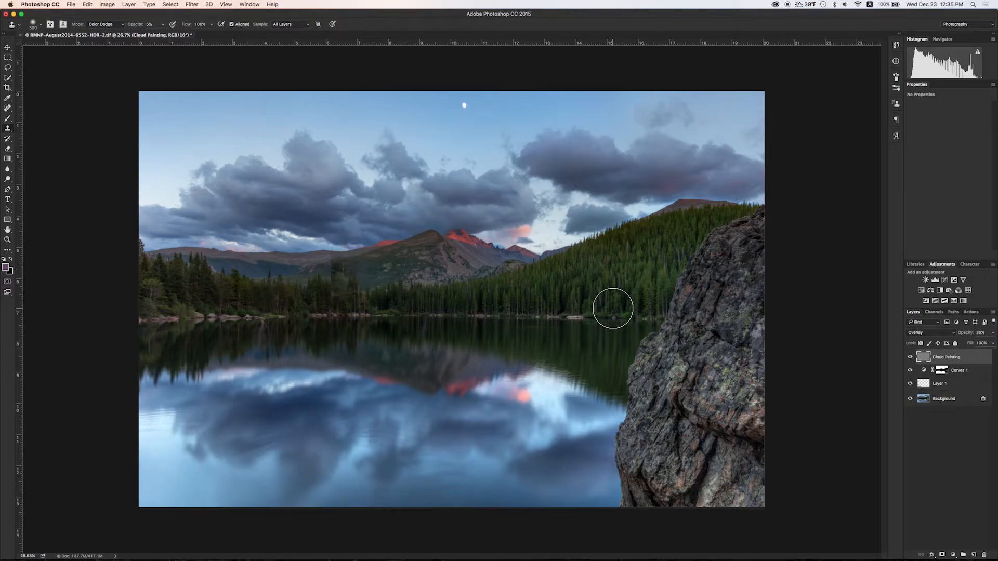
Add a Curves 2 layer that lifts the shadows, using an inverted copy of Curves 1's mask.
{"action": "left_click", "coordinate": [945, 280]}
{"action": "left_click_drag", "start_coordinate": [931, 179], "coordinate": [930, 177]}
{"action": "left_click_drag", "start_coordinate": [967, 134], "coordinate": [994, 170]}
{"action": "left_click", "coordinate": [942, 381]}
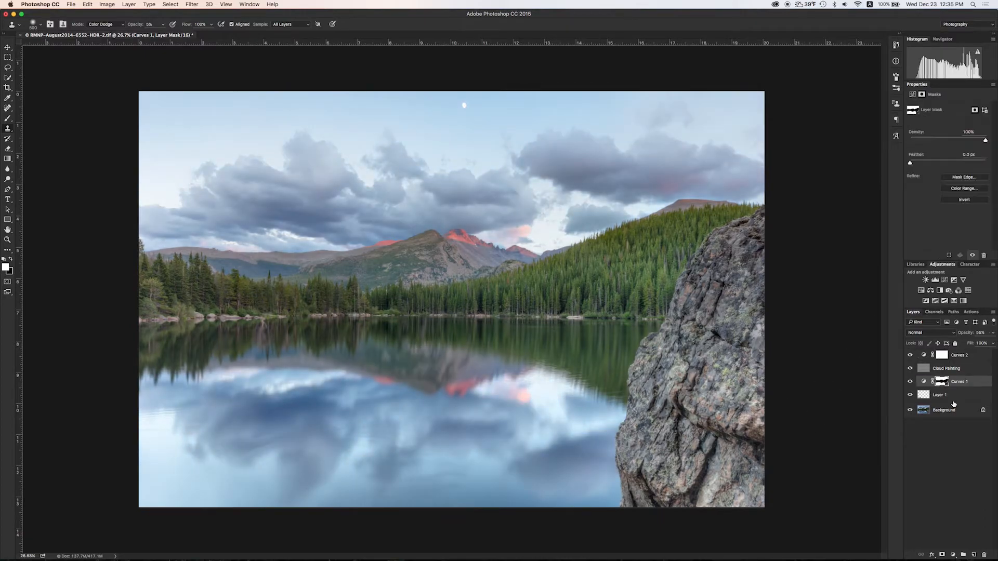
{"action": "left_click_drag", "start_coordinate": [944, 387], "coordinate": [942, 355]}
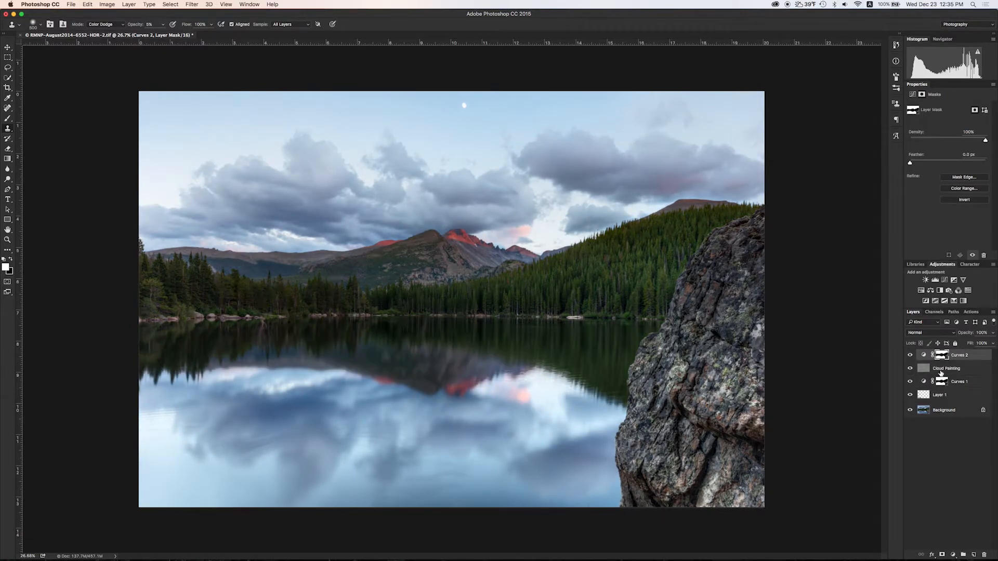
{"action": "left_click", "coordinate": [942, 355]}
{"action": "key", "text": "super+i"}
Set Curves 2 opacity to 32% and add an empty Layer 2.
{"action": "left_click_drag", "start_coordinate": [993, 332], "coordinate": [968, 343]}
{"action": "scroll", "coordinate": [333, 292], "scroll_direction": "up", "scroll_amount": 4}
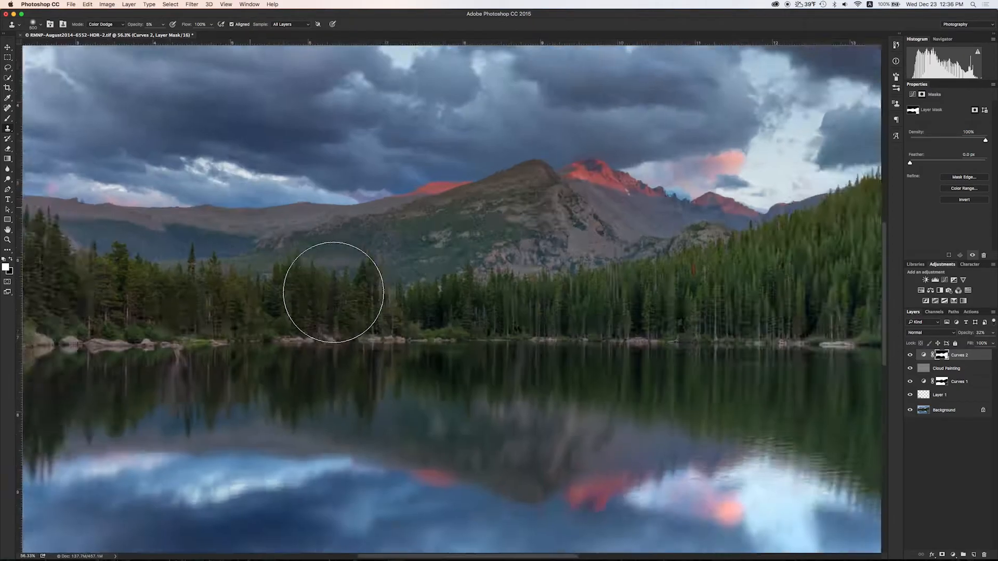
{"action": "scroll", "coordinate": [333, 292], "scroll_direction": "down", "scroll_amount": 4}
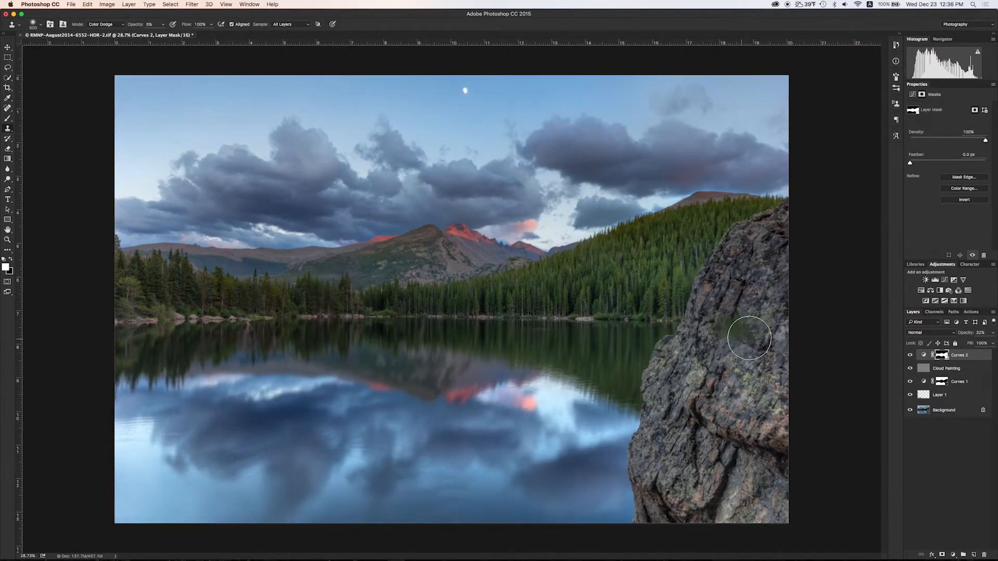
{"action": "left_click", "coordinate": [973, 554], "text": "super"}
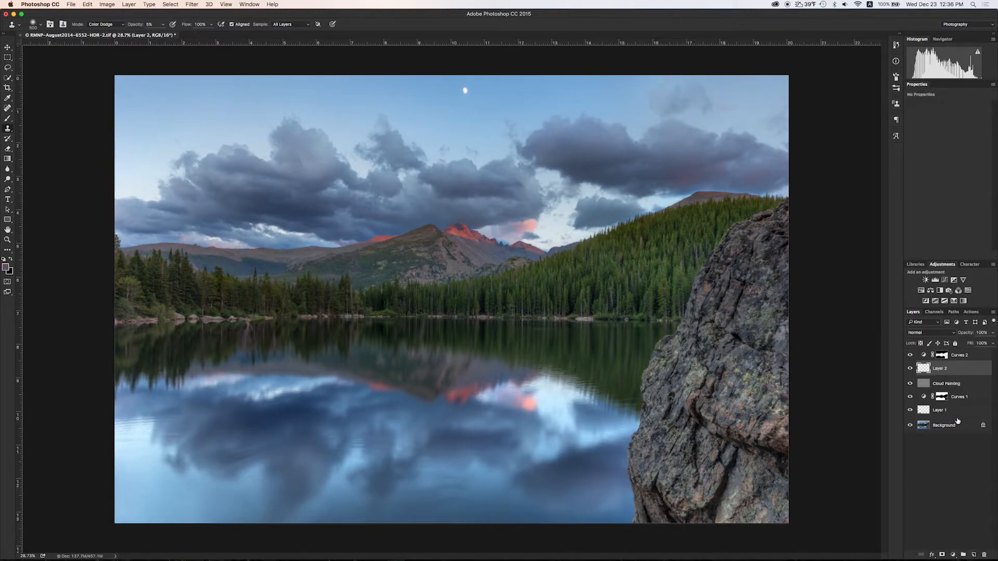
Replace the empty layer with a new Overlay layer filled with 50% neutral gray.
{"action": "key", "text": "super+z"}
{"action": "key", "text": "super+shift+n"}
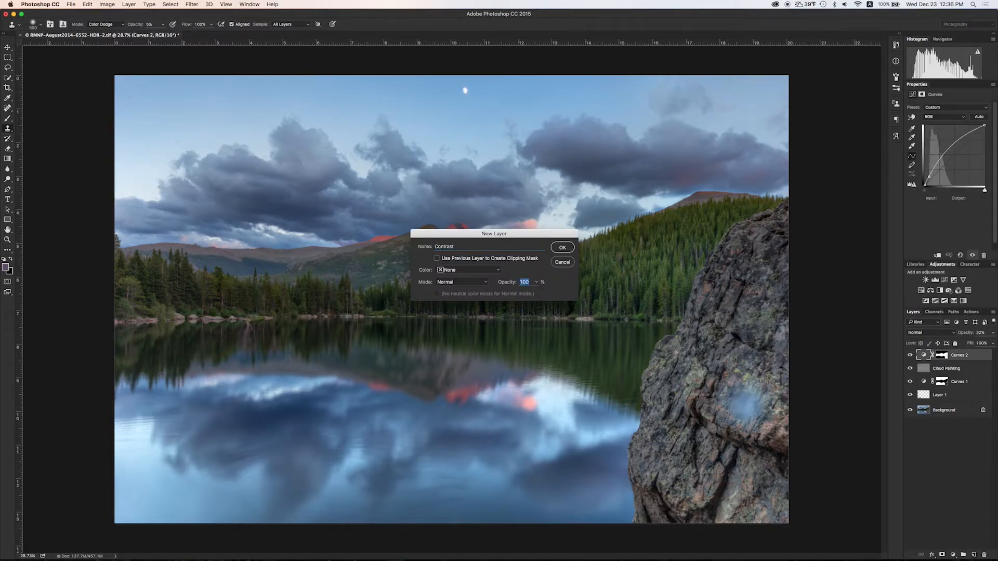
{"action": "left_click", "coordinate": [462, 281]}
{"action": "left_click", "coordinate": [457, 383]}
{"action": "left_click", "coordinate": [562, 247]}
{"action": "key", "text": "d"}
{"action": "left_click_drag", "start_coordinate": [936, 361], "coordinate": [984, 555]}
{"action": "key", "text": "shift+F5"}
{"action": "key", "text": "Escape"}
{"action": "left_click", "coordinate": [974, 556], "text": "alt"}
{"action": "left_click", "coordinate": [461, 282]}
{"action": "left_click", "coordinate": [457, 382]}
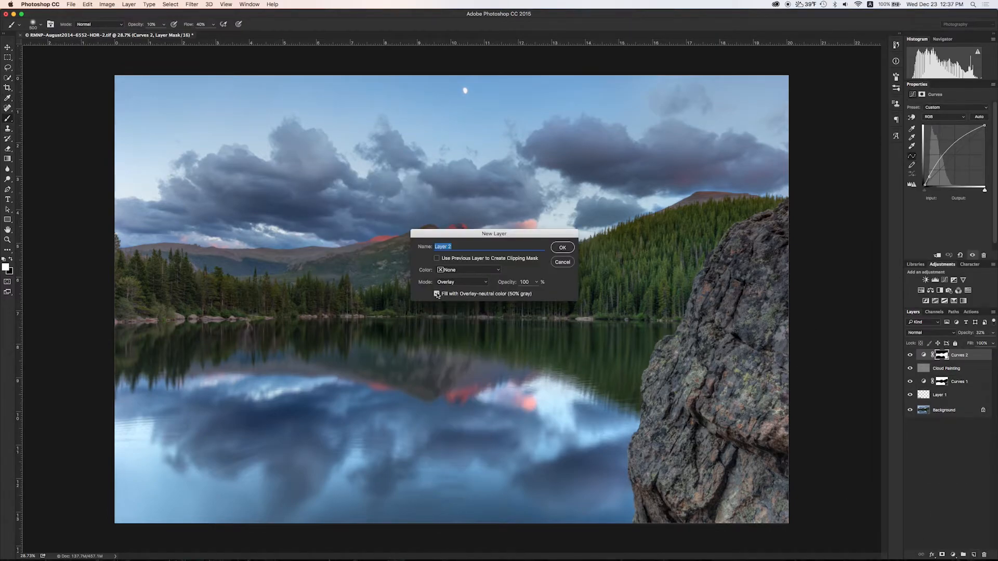
{"action": "left_click", "coordinate": [563, 248]}
Set the brush to Overlay mode and darken along the rock's main crack.
{"action": "left_click", "coordinate": [99, 24]}
{"action": "left_click", "coordinate": [96, 121]}
{"action": "scroll", "coordinate": [718, 304], "scroll_direction": "up", "scroll_amount": 5}
{"action": "left_click_drag", "start_coordinate": [732, 302], "coordinate": [426, 214]}
{"action": "key", "text": "bracketleft"}
{"action": "key", "text": "bracketleft"}
{"action": "key", "text": "bracketleft"}
{"action": "key", "text": "bracketleft"}
{"action": "key", "text": "bracketleft"}
{"action": "key", "text": "bracketleft"}
{"action": "key", "text": "bracketleft"}
{"action": "key", "text": "bracketleft"}
{"action": "key", "text": "bracketleft"}
{"action": "key", "text": "bracketleft"}
{"action": "key", "text": "bracketleft"}
{"action": "key", "text": "bracketleft"}
{"action": "key", "text": "bracketleft"}
{"action": "key", "text": "bracketleft"}
{"action": "left_click_drag", "start_coordinate": [550, 168], "coordinate": [505, 280]}
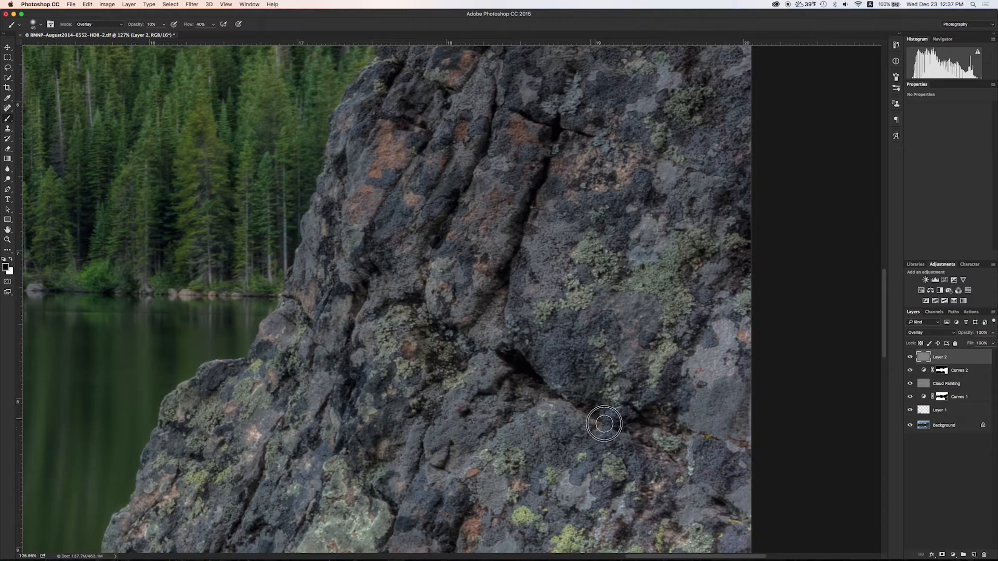
{"action": "scroll", "coordinate": [457, 417], "scroll_direction": "down", "scroll_amount": 7}
{"action": "left_click_drag", "start_coordinate": [357, 329], "coordinate": [480, 406]}
{"action": "mouse_move", "coordinate": [506, 424]}
{"action": "left_mouse_down"}
{"action": "mouse_move", "coordinate": [473, 372]}
{"action": "mouse_move", "coordinate": [456, 293]}
{"action": "left_mouse_up"}
{"action": "left_click_drag", "start_coordinate": [321, 201], "coordinate": [616, 380]}
{"action": "key", "text": "bracketright"}
{"action": "key", "text": "bracketright"}
{"action": "mouse_move", "coordinate": [569, 350]}
{"action": "left_mouse_down"}
{"action": "mouse_move", "coordinate": [458, 288]}
{"action": "mouse_move", "coordinate": [645, 424]}
{"action": "mouse_move", "coordinate": [317, 214]}
{"action": "left_mouse_up"}
{"action": "mouse_move", "coordinate": [505, 445]}
{"action": "left_mouse_down"}
{"action": "mouse_move", "coordinate": [542, 299]}
{"action": "mouse_move", "coordinate": [600, 188]}
{"action": "left_mouse_up"}
{"action": "mouse_move", "coordinate": [156, 236]}
{"action": "left_mouse_down"}
{"action": "mouse_move", "coordinate": [298, 392]}
{"action": "mouse_move", "coordinate": [237, 330]}
{"action": "mouse_move", "coordinate": [416, 402]}
{"action": "mouse_move", "coordinate": [450, 390]}
{"action": "left_mouse_up"}
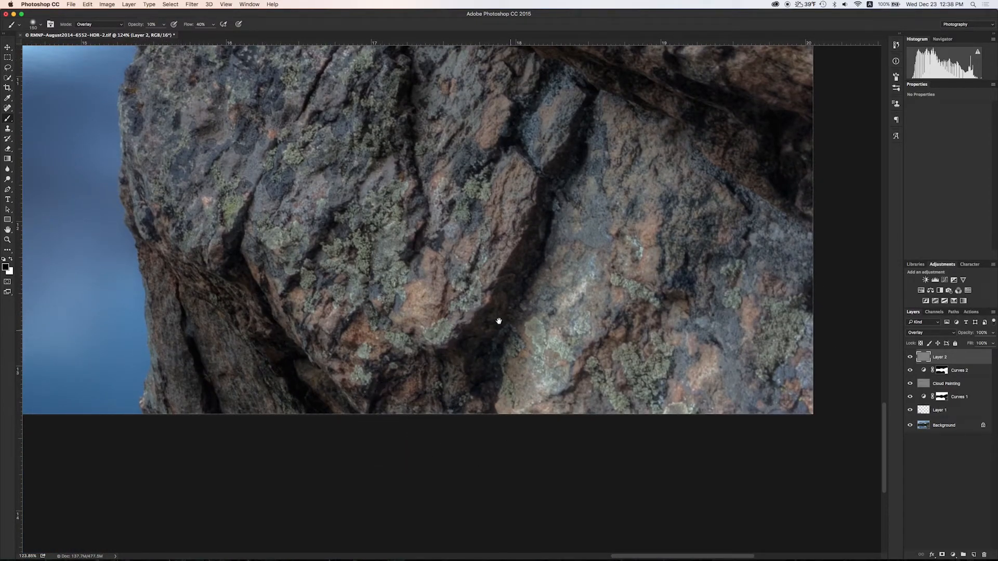
With a smaller brush, darken more cracks across the rock's upper face.
{"action": "left_click_drag", "start_coordinate": [513, 352], "coordinate": [576, 469]}
{"action": "key", "text": "bracketleft"}
{"action": "key", "text": "bracketleft"}
{"action": "key", "text": "bracketleft"}
{"action": "key", "text": "bracketleft"}
{"action": "key", "text": "bracketleft"}
{"action": "key", "text": "bracketleft"}
{"action": "key", "text": "bracketleft"}
{"action": "key", "text": "bracketleft"}
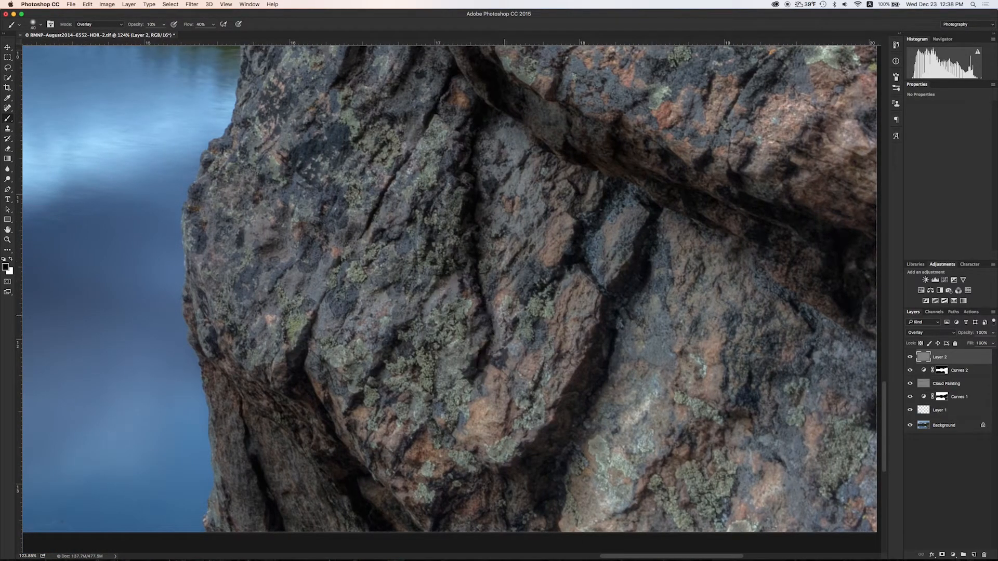
{"action": "left_click_drag", "start_coordinate": [501, 311], "coordinate": [581, 450]}
{"action": "left_click_drag", "start_coordinate": [496, 171], "coordinate": [541, 407]}
{"action": "left_click_drag", "start_coordinate": [484, 267], "coordinate": [348, 455]}
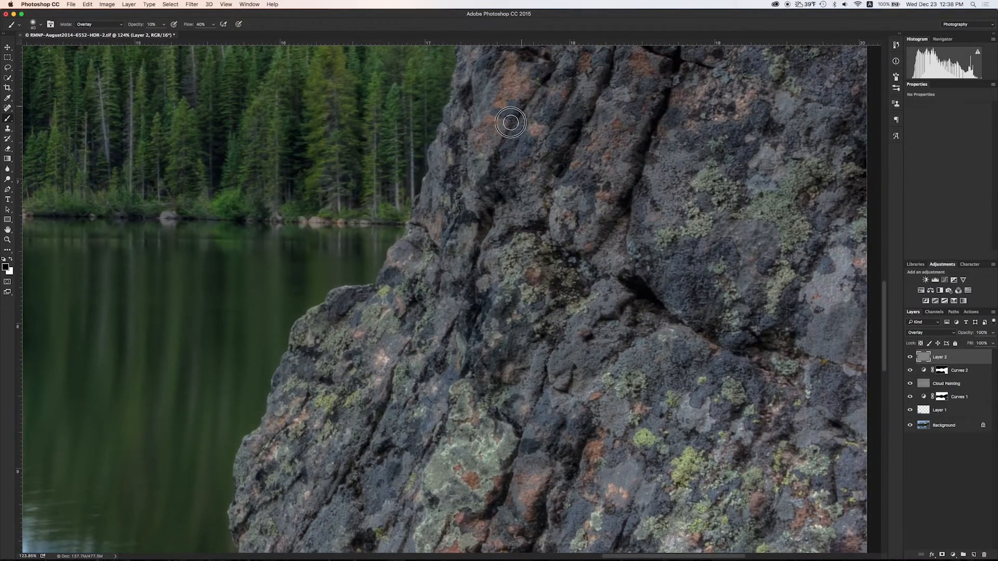
{"action": "scroll", "coordinate": [522, 106], "scroll_direction": "down", "scroll_amount": 5}
{"action": "scroll", "coordinate": [451, 259], "scroll_direction": "up", "scroll_amount": 5}
{"action": "scroll", "coordinate": [667, 292], "scroll_direction": "down", "scroll_amount": 8}
{"action": "scroll", "coordinate": [667, 281], "scroll_direction": "up", "scroll_amount": 10}
{"action": "mouse_move", "coordinate": [585, 203]}
{"action": "left_mouse_down"}
{"action": "mouse_move", "coordinate": [618, 201]}
{"action": "mouse_move", "coordinate": [625, 338]}
{"action": "left_mouse_up"}
{"action": "mouse_move", "coordinate": [489, 349]}
{"action": "left_mouse_down"}
{"action": "mouse_move", "coordinate": [522, 293]}
{"action": "mouse_move", "coordinate": [472, 349]}
{"action": "left_mouse_up"}
{"action": "left_click_drag", "start_coordinate": [411, 426], "coordinate": [428, 142]}
{"action": "left_click_drag", "start_coordinate": [619, 525], "coordinate": [732, 232]}
{"action": "scroll", "coordinate": [771, 277], "scroll_direction": "down", "scroll_amount": 8}
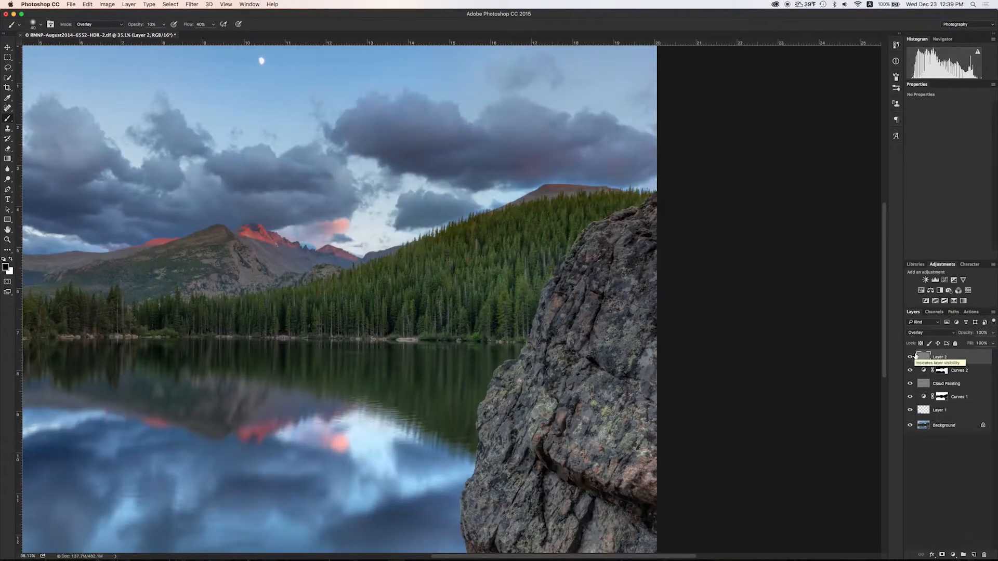
{"action": "mouse_move", "coordinate": [594, 316]}
{"action": "left_mouse_down"}
{"action": "mouse_move", "coordinate": [523, 406]}
{"action": "mouse_move", "coordinate": [518, 380]}
{"action": "mouse_move", "coordinate": [494, 443]}
{"action": "left_mouse_up"}
{"action": "scroll", "coordinate": [523, 389], "scroll_direction": "up", "scroll_amount": 5}
{"action": "key", "text": "["}
{"action": "key", "text": "["}
{"action": "left_click_drag", "start_coordinate": [534, 337], "coordinate": [533, 340]}
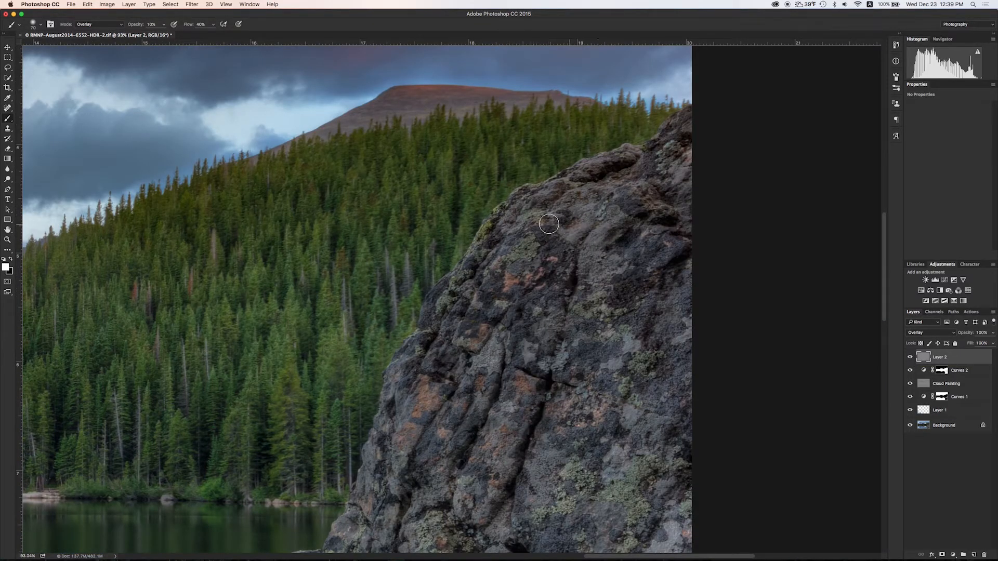
{"action": "scroll", "coordinate": [510, 330], "scroll_direction": "down", "scroll_amount": 5}
Brighten the rock along the crack and lightly paint the lower rock edges.
{"action": "left_click_drag", "start_coordinate": [445, 446], "coordinate": [548, 290]}
{"action": "left_click_drag", "start_coordinate": [557, 498], "coordinate": [595, 329]}
{"action": "left_click_drag", "start_coordinate": [498, 262], "coordinate": [535, 270]}
{"action": "mouse_move", "coordinate": [556, 311]}
{"action": "left_mouse_down"}
{"action": "mouse_move", "coordinate": [564, 330]}
{"action": "mouse_move", "coordinate": [689, 371]}
{"action": "mouse_move", "coordinate": [497, 290]}
{"action": "mouse_move", "coordinate": [516, 272]}
{"action": "mouse_move", "coordinate": [588, 313]}
{"action": "mouse_move", "coordinate": [558, 314]}
{"action": "mouse_move", "coordinate": [607, 302]}
{"action": "left_mouse_up"}
{"action": "left_click_drag", "start_coordinate": [343, 371], "coordinate": [462, 306]}
{"action": "mouse_move", "coordinate": [275, 374]}
{"action": "left_mouse_down"}
{"action": "mouse_move", "coordinate": [255, 359]}
{"action": "mouse_move", "coordinate": [334, 398]}
{"action": "left_mouse_up"}
{"action": "left_click_drag", "start_coordinate": [390, 468], "coordinate": [393, 365]}
{"action": "mouse_move", "coordinate": [356, 318]}
{"action": "left_mouse_down"}
{"action": "mouse_move", "coordinate": [398, 375]}
{"action": "mouse_move", "coordinate": [523, 259]}
{"action": "left_mouse_up"}
{"action": "scroll", "coordinate": [650, 327], "scroll_direction": "up", "scroll_amount": 5}
{"action": "scroll", "coordinate": [650, 327], "scroll_direction": "left", "scroll_amount": 4}
{"action": "scroll", "coordinate": [471, 201], "scroll_direction": "up", "scroll_amount": 8}
{"action": "scroll", "coordinate": [471, 200], "scroll_direction": "up", "scroll_amount": 10}
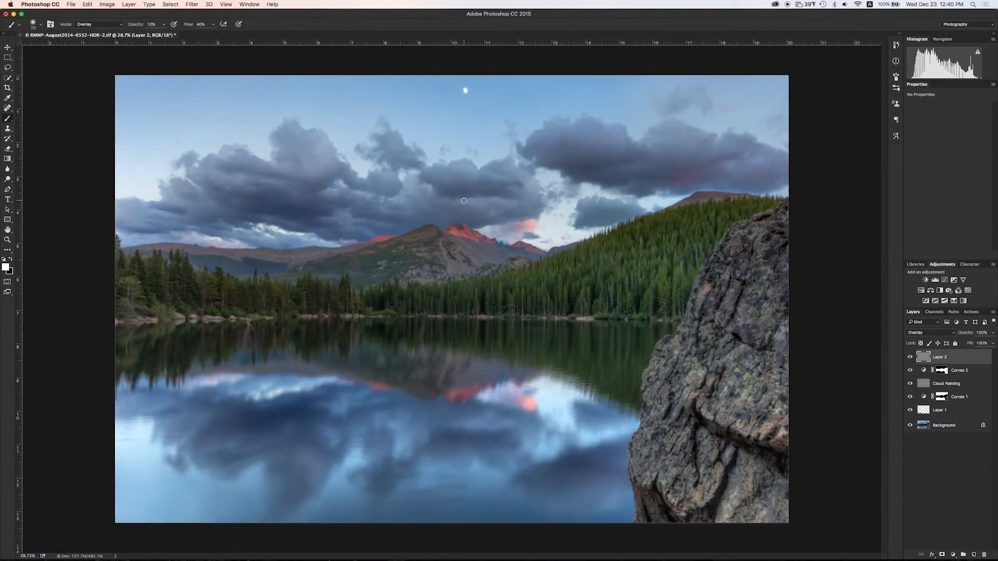
Toggle the contrast layer to compare, then lower its opacity to 41%.
{"action": "left_click", "coordinate": [910, 357]}
{"action": "left_click", "coordinate": [910, 357]}
{"action": "key", "text": "]"}
{"action": "key", "text": "]"}
{"action": "key", "text": "]"}
{"action": "key", "text": "]"}
{"action": "key", "text": "]"}
{"action": "key", "text": "]"}
{"action": "left_click", "coordinate": [910, 358]}
{"action": "left_click", "coordinate": [910, 357]}
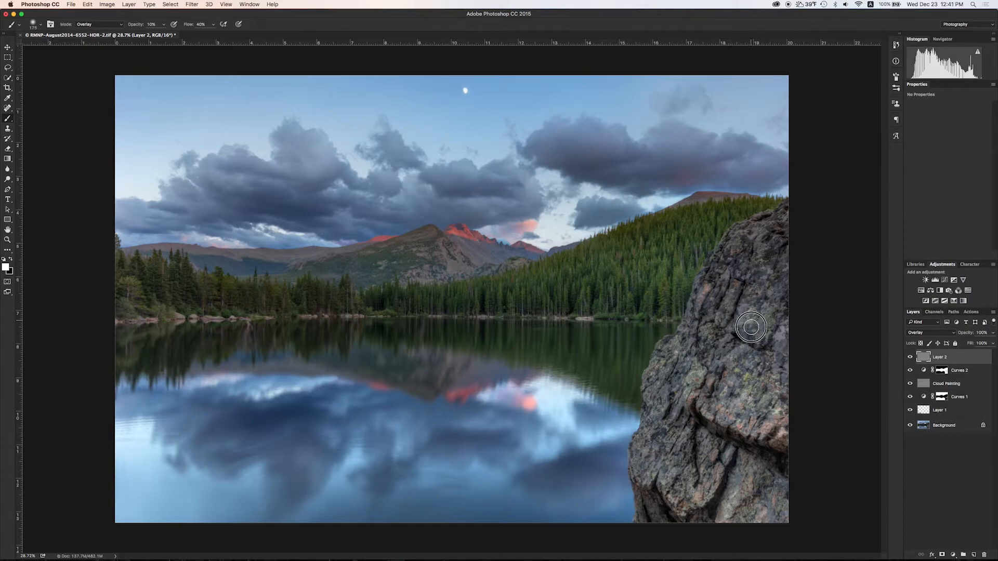
{"action": "left_click_drag", "start_coordinate": [993, 333], "coordinate": [956, 344]}
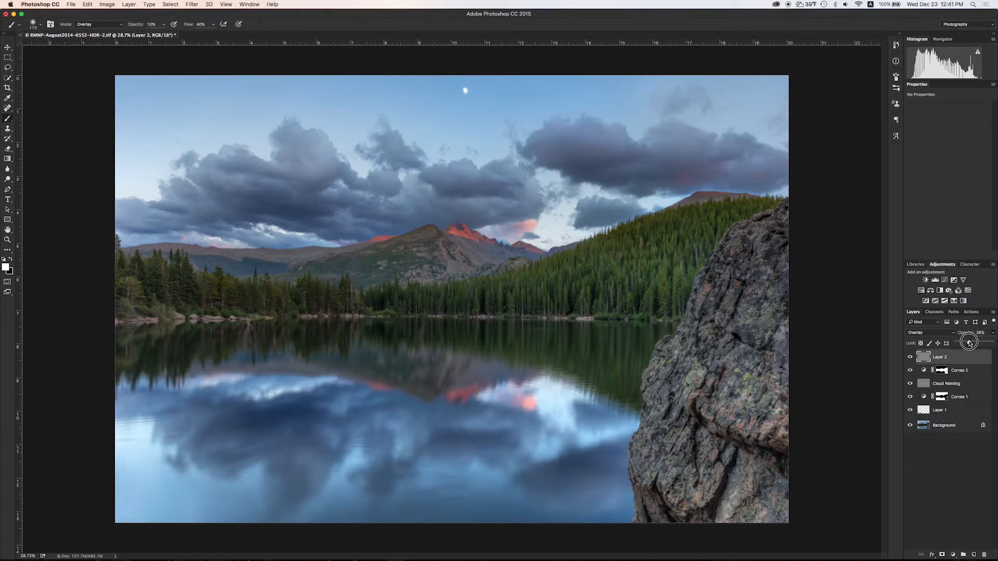
{"action": "scroll", "coordinate": [306, 266], "scroll_direction": "down", "scroll_amount": 5}
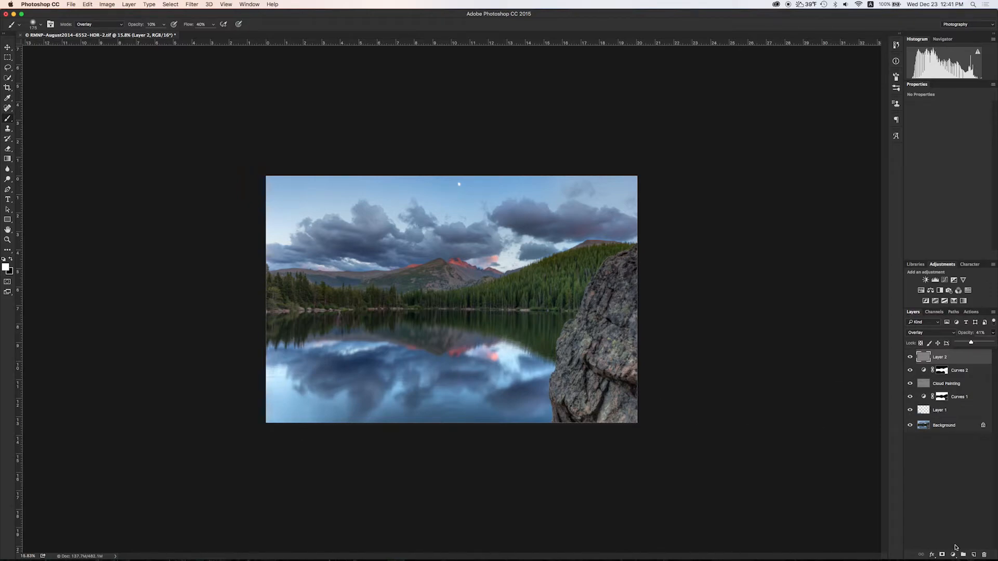
Add a new Overlay layer named Vignette.
{"action": "left_click", "coordinate": [974, 556], "text": "alt"}
{"action": "left_click", "coordinate": [461, 282]}
{"action": "left_click", "coordinate": [458, 383]}
{"action": "left_click", "coordinate": [562, 248]}
Paint the photo's bottom-left, top-left and right edges black with a huge brush.
{"action": "key", "text": "bracketright"}
{"action": "key", "text": "bracketright"}
{"action": "key", "text": "bracketright"}
{"action": "key", "text": "bracketright"}
{"action": "key", "text": "bracketright"}
{"action": "key", "text": "bracketright"}
{"action": "key", "text": "bracketright"}
{"action": "key", "text": "bracketright"}
{"action": "key", "text": "bracketright"}
{"action": "key", "text": "bracketright"}
{"action": "key", "text": "bracketright"}
{"action": "key", "text": "bracketright"}
{"action": "key", "text": "bracketright"}
{"action": "key", "text": "bracketright"}
{"action": "key", "text": "bracketright"}
{"action": "key", "text": "bracketright"}
{"action": "key", "text": "bracketright"}
{"action": "key", "text": "bracketright"}
{"action": "key", "text": "bracketright"}
{"action": "key", "text": "bracketright"}
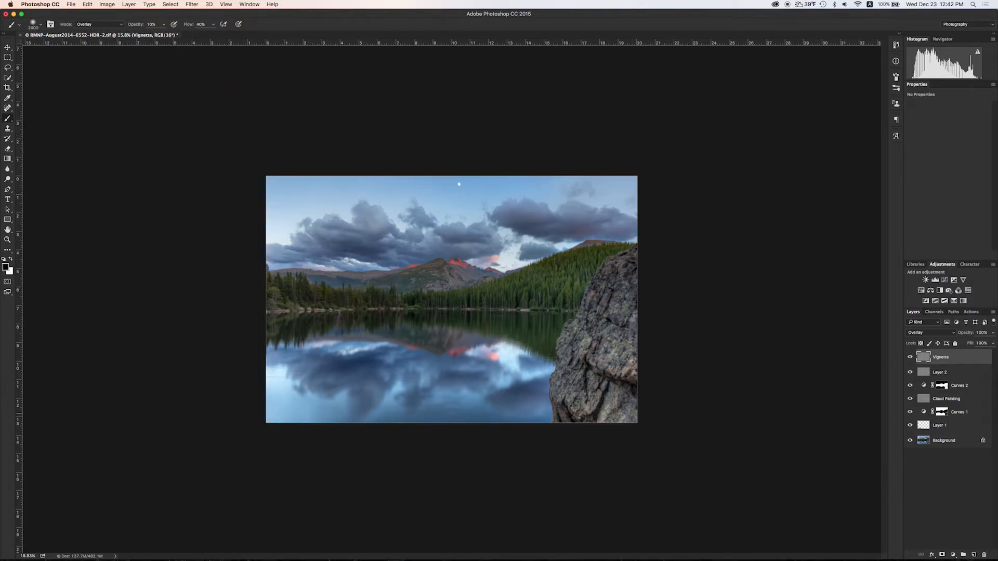
{"action": "scroll", "coordinate": [460, 333], "scroll_direction": "down", "scroll_amount": 5}
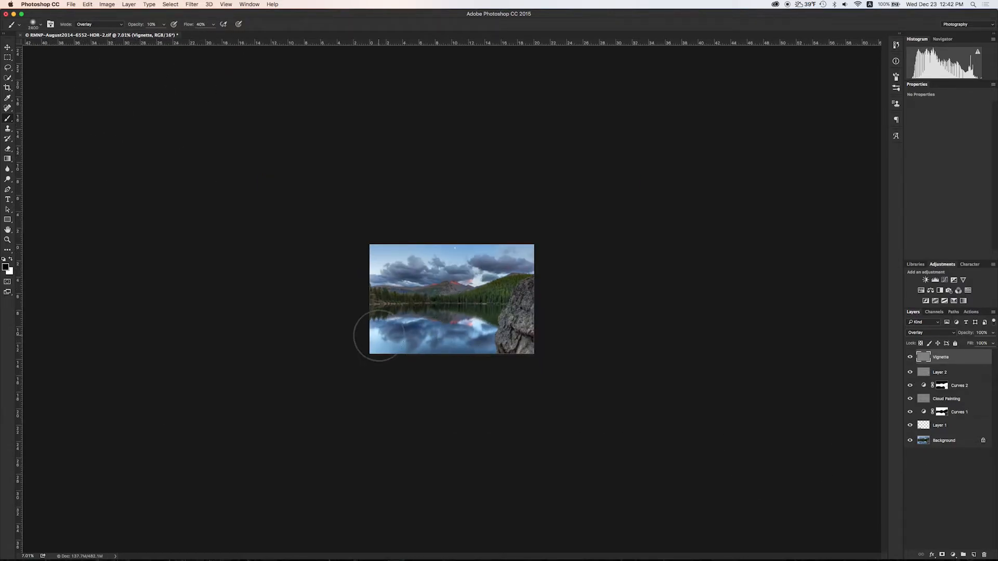
{"action": "left_click_drag", "start_coordinate": [365, 336], "coordinate": [365, 330]}
{"action": "left_click_drag", "start_coordinate": [424, 227], "coordinate": [399, 252]}
{"action": "mouse_move", "coordinate": [493, 231]}
{"action": "left_mouse_down"}
{"action": "mouse_move", "coordinate": [495, 361]}
{"action": "mouse_move", "coordinate": [553, 281]}
{"action": "mouse_move", "coordinate": [424, 361]}
{"action": "mouse_move", "coordinate": [380, 340]}
{"action": "left_mouse_up"}
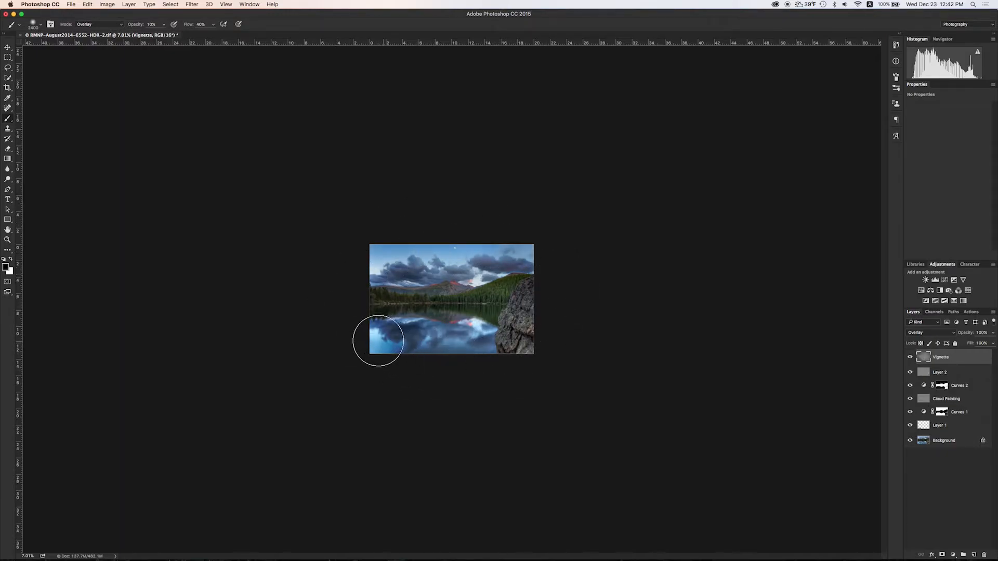
{"action": "scroll", "coordinate": [395, 320], "scroll_direction": "up", "scroll_amount": 5}
Resize the brush and switch the painting colour to white to refine the vignette.
{"action": "key", "text": "bracketleft"}
{"action": "key", "text": "bracketleft"}
{"action": "key", "text": "bracketleft"}
{"action": "key", "text": "bracketleft"}
{"action": "key", "text": "bracketleft"}
{"action": "key", "text": "bracketleft"}
{"action": "key", "text": "bracketleft"}
{"action": "key", "text": "bracketleft"}
{"action": "key", "text": "bracketleft"}
{"action": "key", "text": "bracketleft"}
{"action": "key", "text": "bracketleft"}
{"action": "key", "text": "bracketleft"}
{"action": "key", "text": "bracketleft"}
{"action": "key", "text": "bracketleft"}
{"action": "key", "text": "bracketleft"}
{"action": "key", "text": "bracketleft"}
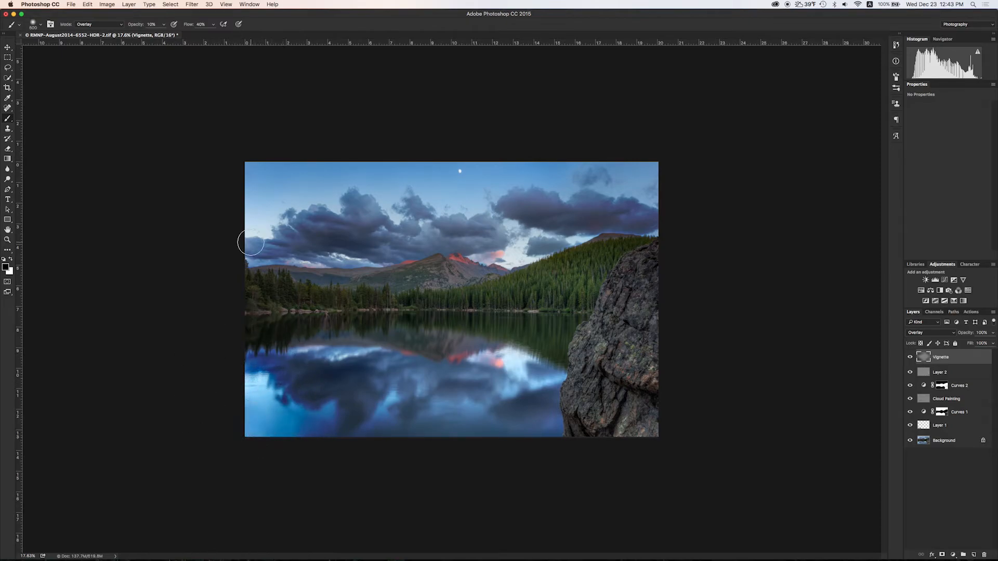
{"action": "scroll", "coordinate": [262, 160], "scroll_direction": "up", "scroll_amount": 10}
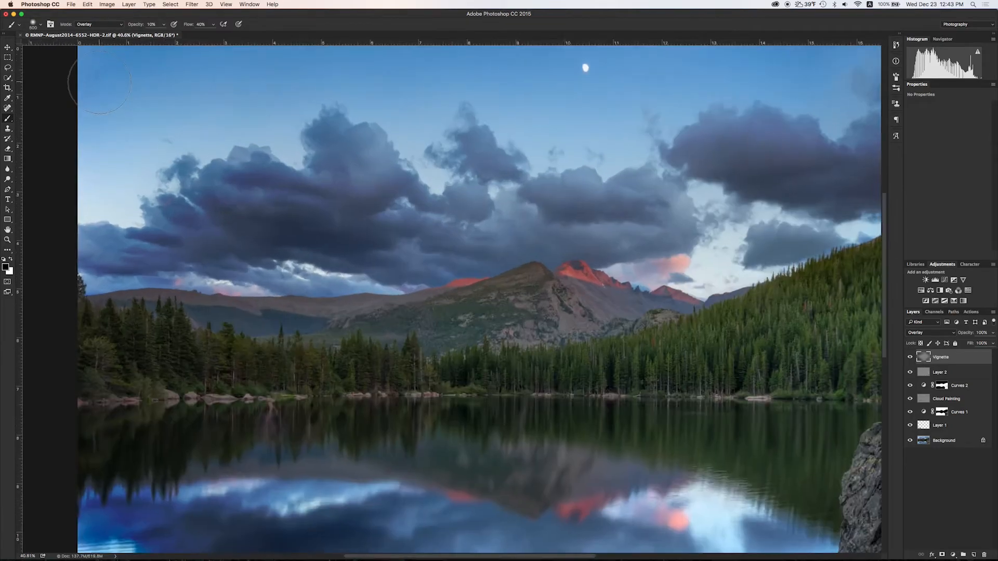
{"action": "scroll", "coordinate": [106, 86], "scroll_direction": "down", "scroll_amount": 6}
{"action": "scroll", "coordinate": [230, 149], "scroll_direction": "down", "scroll_amount": 4}
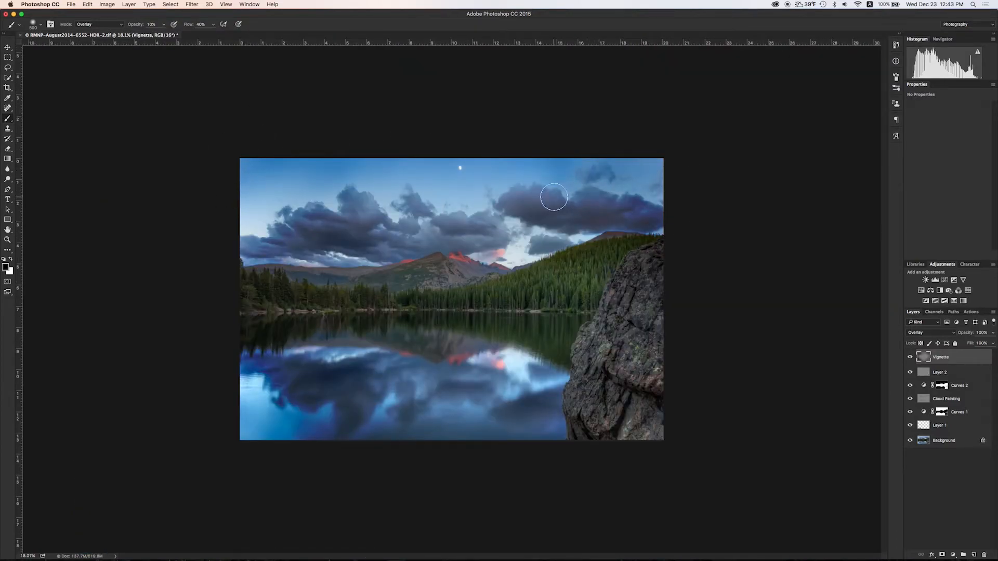
{"action": "key", "text": "bracketright"}
{"action": "key", "text": "bracketright"}
{"action": "key", "text": "bracketright"}
{"action": "key", "text": "bracketright"}
{"action": "key", "text": "x"}
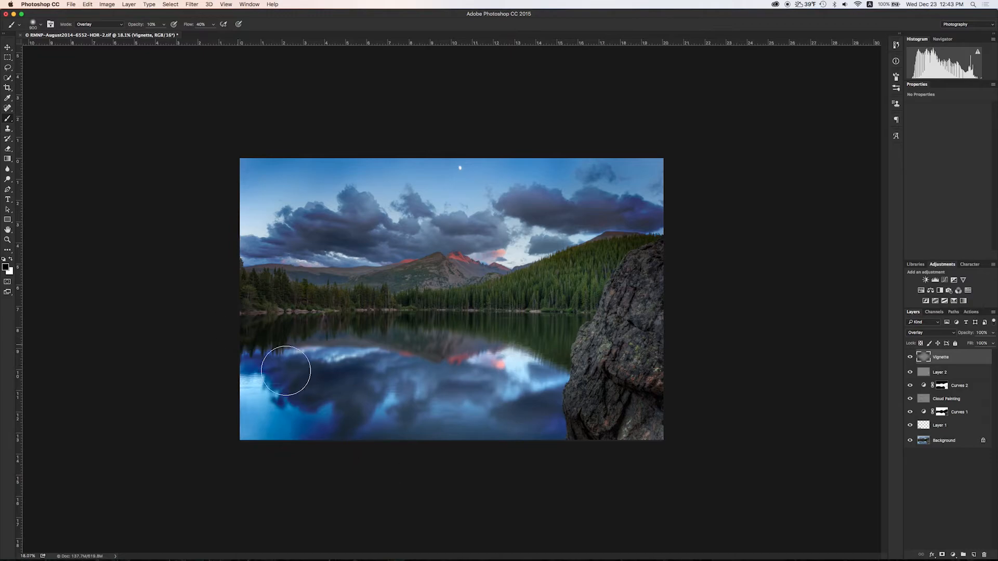
{"action": "key", "text": "bracketleft"}
{"action": "key", "text": "bracketleft"}
{"action": "key", "text": "bracketleft"}
{"action": "key", "text": "bracketleft"}
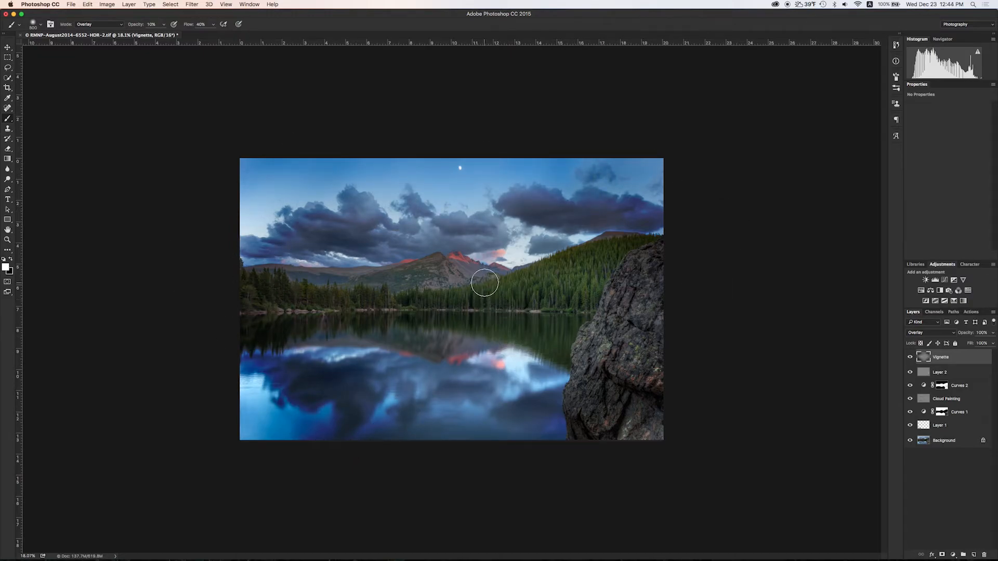
{"action": "scroll", "coordinate": [445, 267], "scroll_direction": "up", "scroll_amount": 10}
{"action": "scroll", "coordinate": [495, 358], "scroll_direction": "down", "scroll_amount": 6}
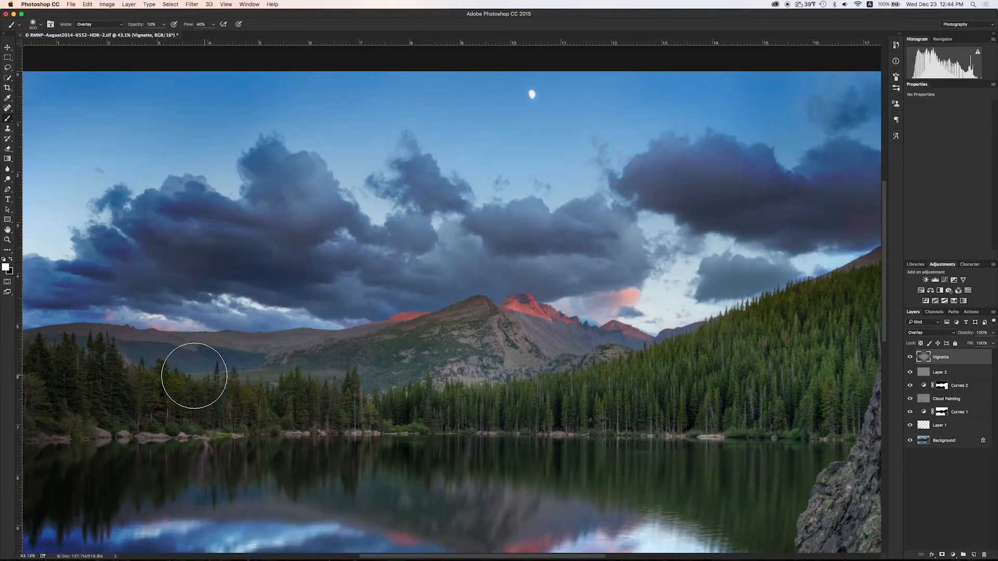
{"action": "scroll", "coordinate": [442, 398], "scroll_direction": "down", "scroll_amount": 5}
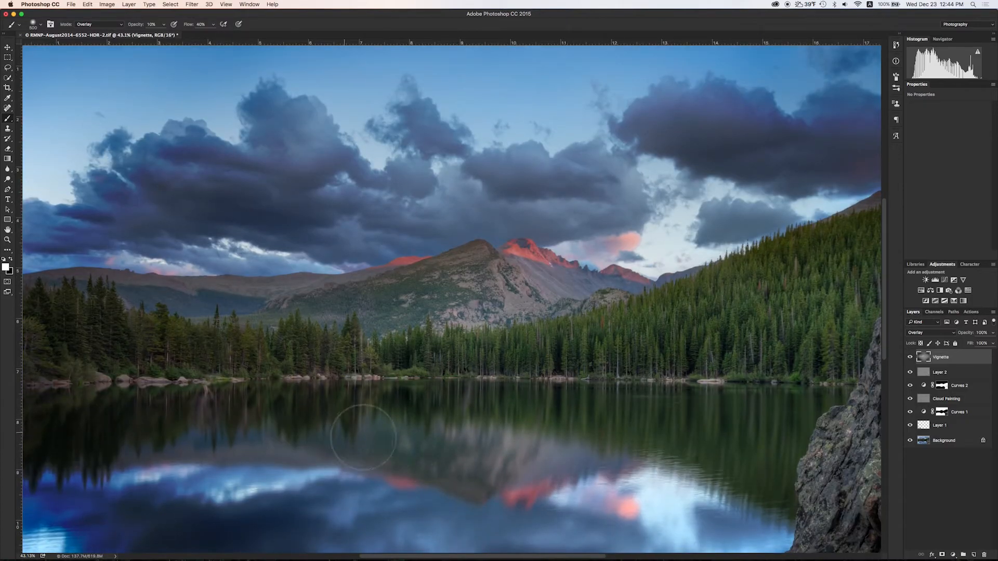
{"action": "scroll", "coordinate": [356, 312], "scroll_direction": "down", "scroll_amount": 5}
Toggle the Vignette layer to compare, then set its opacity to 30%.
{"action": "left_click", "coordinate": [910, 357]}
{"action": "left_click", "coordinate": [910, 357]}
{"action": "left_click", "coordinate": [910, 358]}
{"action": "left_click", "coordinate": [910, 357]}
{"action": "left_click_drag", "start_coordinate": [973, 344], "coordinate": [967, 344]}
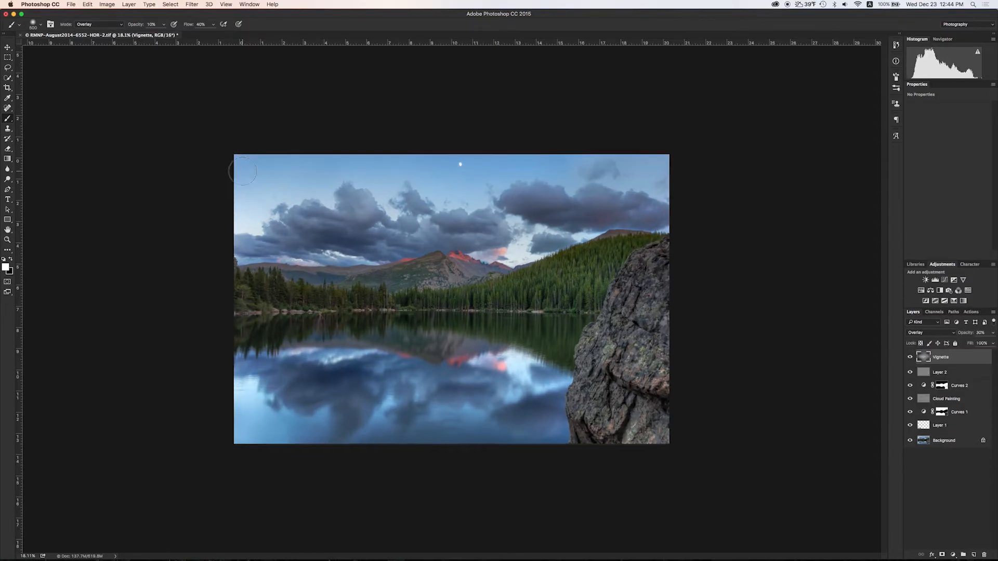
{"action": "scroll", "coordinate": [452, 299], "scroll_direction": "up", "scroll_amount": 5}
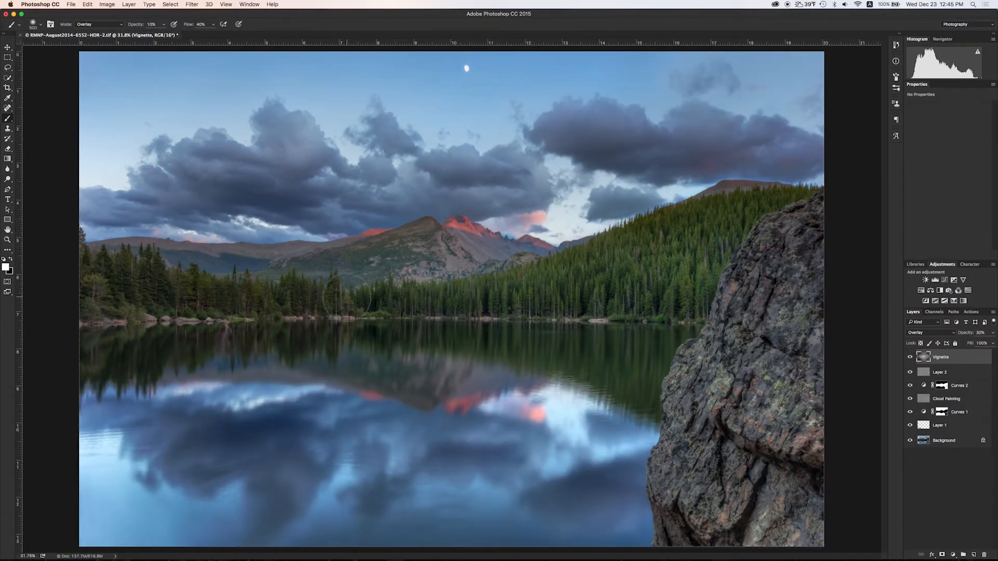
{"action": "scroll", "coordinate": [436, 165], "scroll_direction": "down", "scroll_amount": 5}
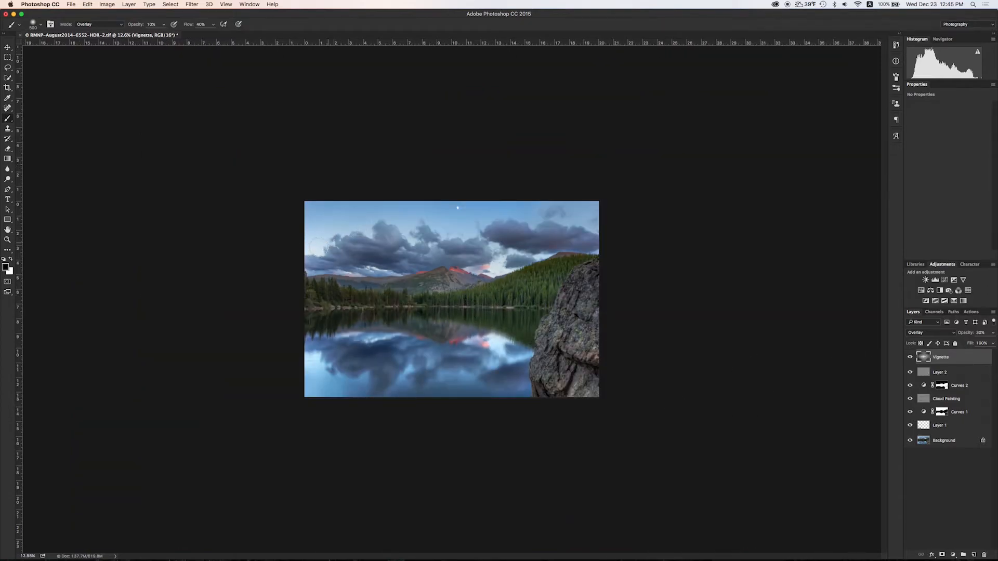
{"action": "scroll", "coordinate": [314, 229], "scroll_direction": "up", "scroll_amount": 3}
{"action": "scroll", "coordinate": [209, 154], "scroll_direction": "up", "scroll_amount": 10}
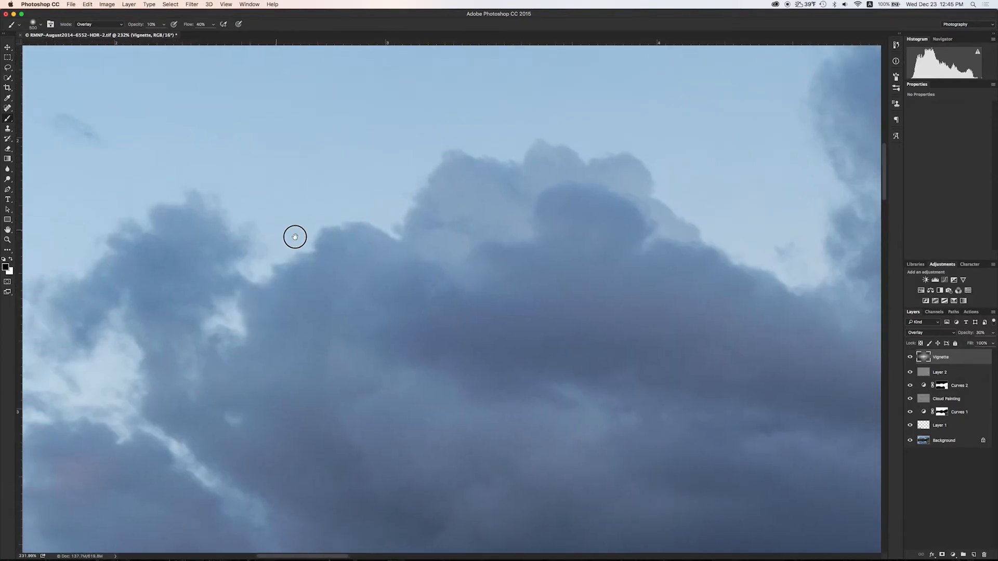
{"action": "key", "text": "super+alt+shift+e"}
{"action": "key", "text": "j"}
{"action": "scroll", "coordinate": [394, 308], "scroll_direction": "down", "scroll_amount": 4}
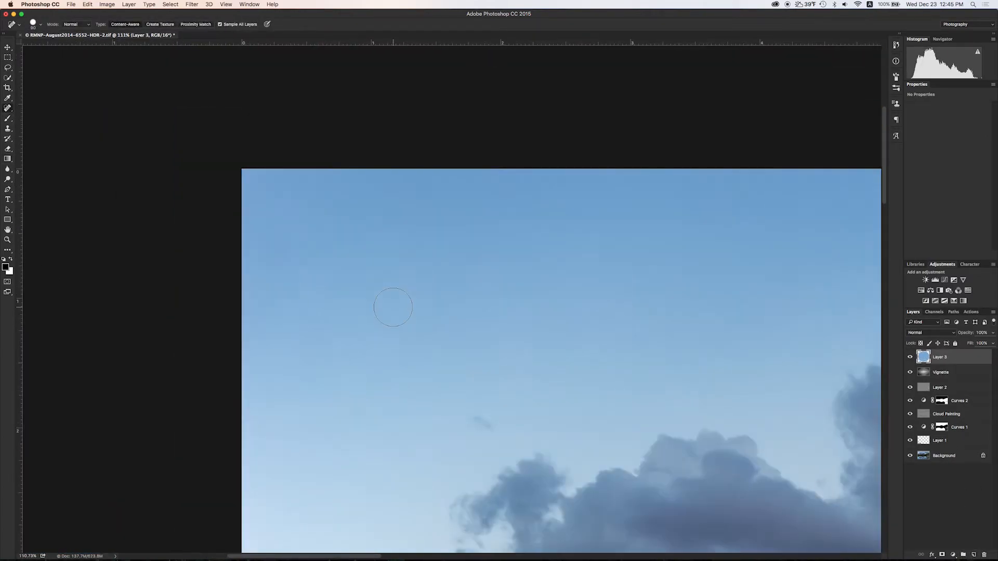
{"action": "scroll", "coordinate": [565, 303], "scroll_direction": "down", "scroll_amount": 5}
{"action": "scroll", "coordinate": [576, 317], "scroll_direction": "right", "scroll_amount": 10}
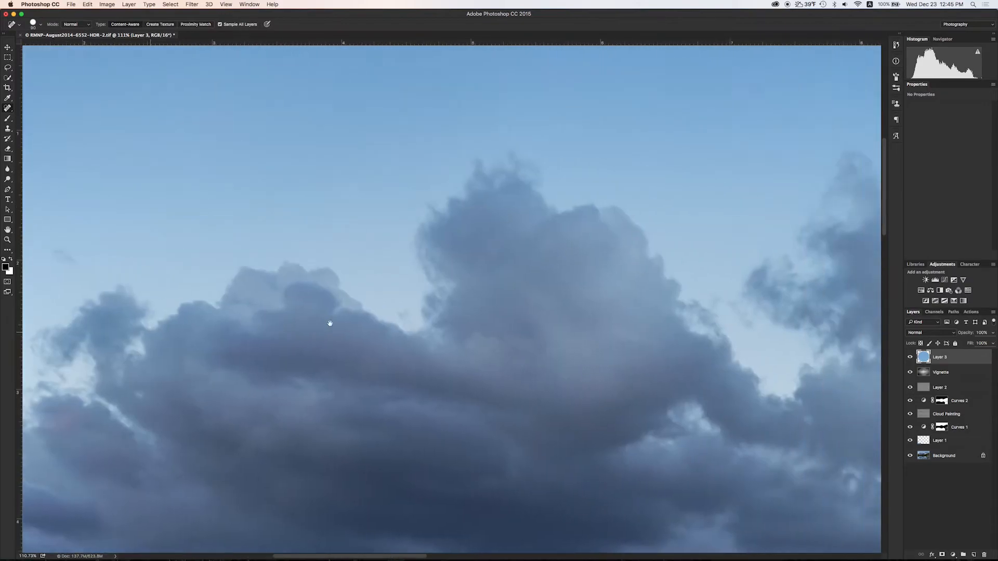
{"action": "scroll", "coordinate": [428, 322], "scroll_direction": "down", "scroll_amount": 10}
{"action": "scroll", "coordinate": [569, 310], "scroll_direction": "left", "scroll_amount": 10}
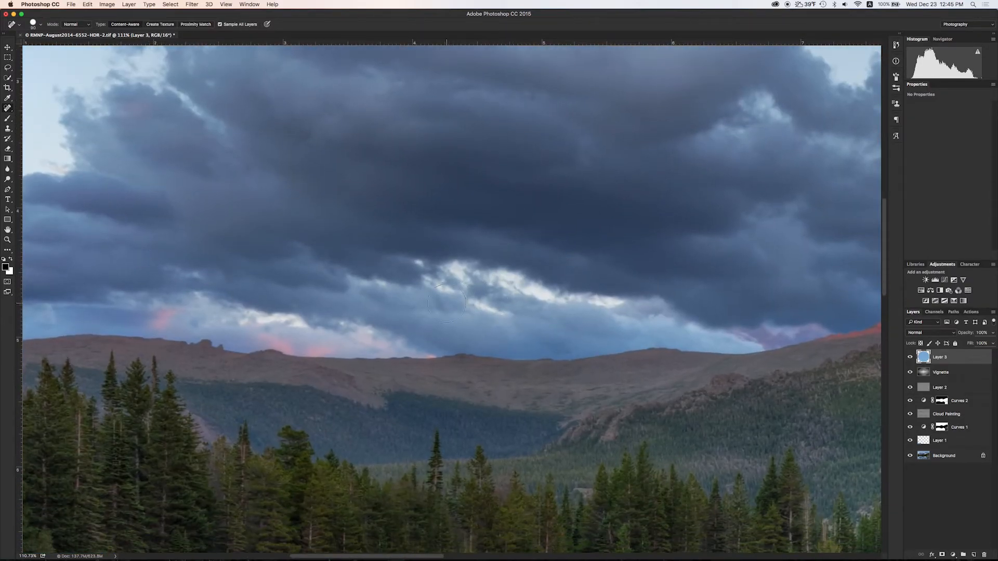
{"action": "left_click_drag", "start_coordinate": [437, 292], "coordinate": [565, 273]}
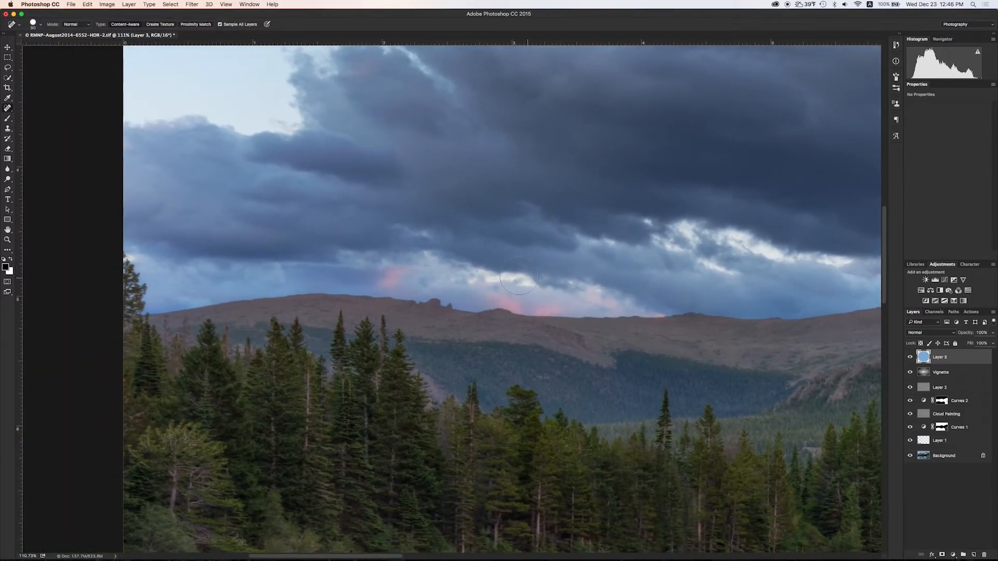
{"action": "scroll", "coordinate": [487, 275], "scroll_direction": "down", "scroll_amount": 10}
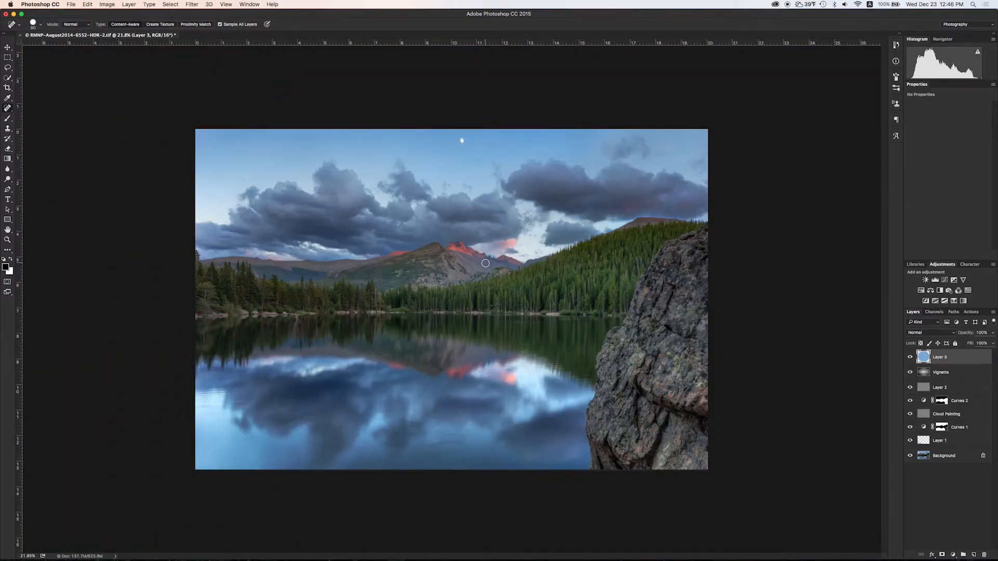
{"action": "left_click", "coordinate": [911, 457], "text": "alt"}
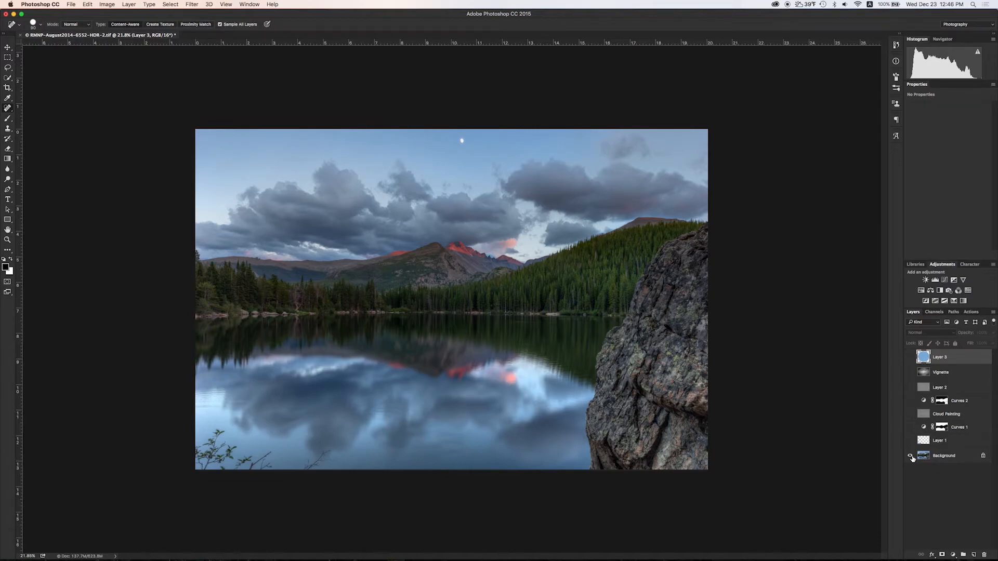
{"action": "left_click", "coordinate": [911, 457]}
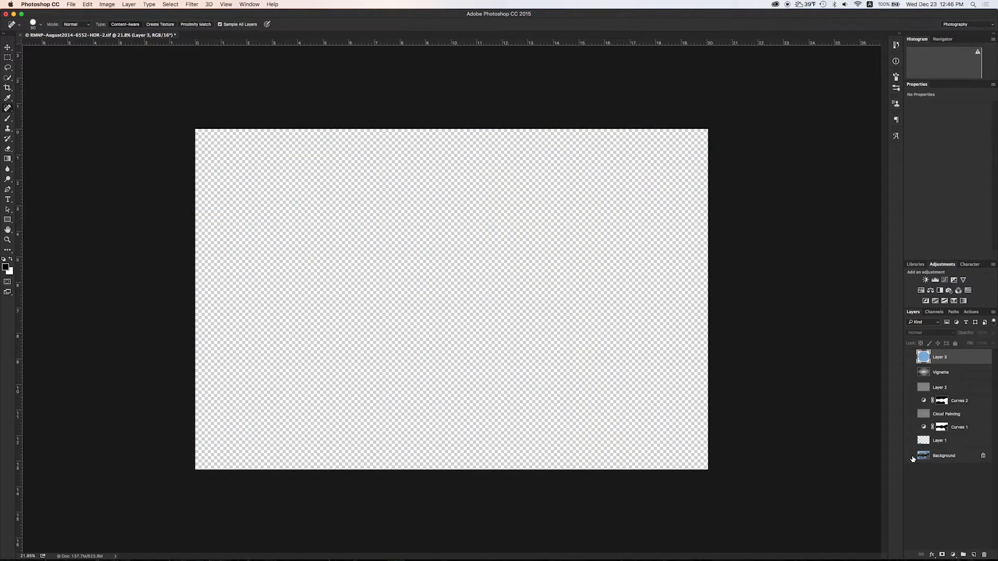
{"action": "left_click", "coordinate": [910, 457]}
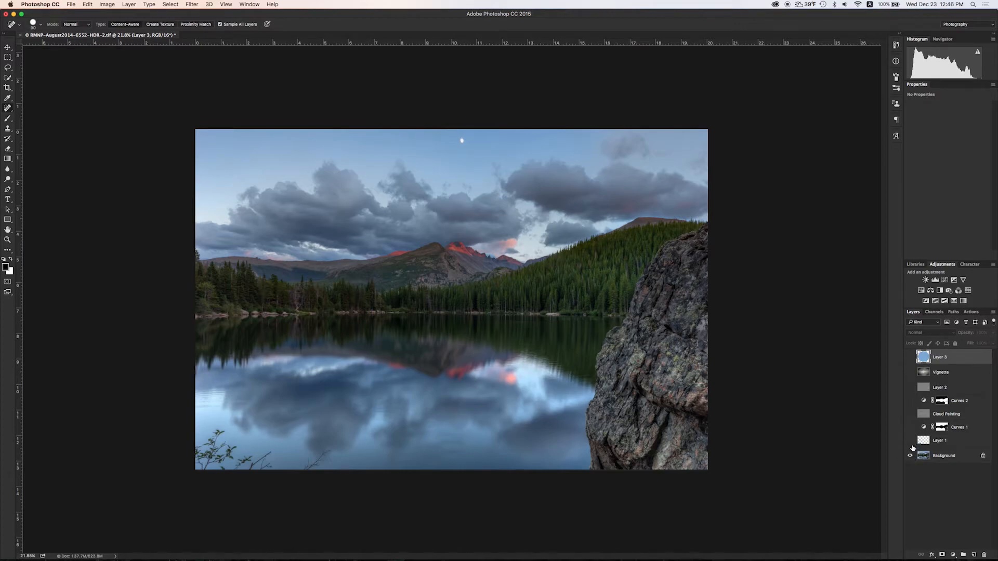
{"action": "left_click", "coordinate": [911, 441]}
{"action": "left_click", "coordinate": [911, 428]}
{"action": "left_click", "coordinate": [910, 414]}
{"action": "left_click", "coordinate": [910, 401]}
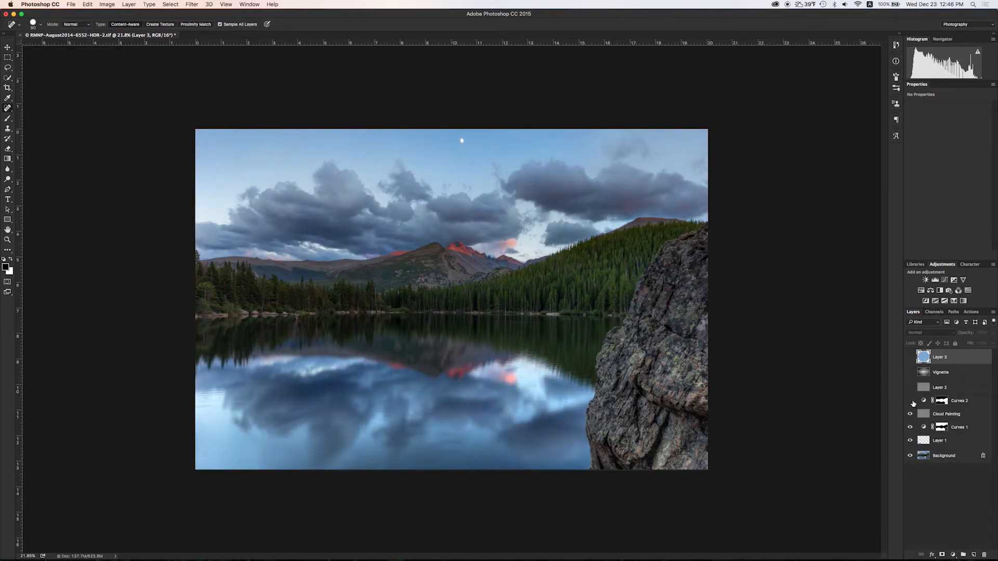
{"action": "left_click", "coordinate": [910, 388]}
{"action": "left_click", "coordinate": [910, 373]}
{"action": "left_click", "coordinate": [910, 357]}
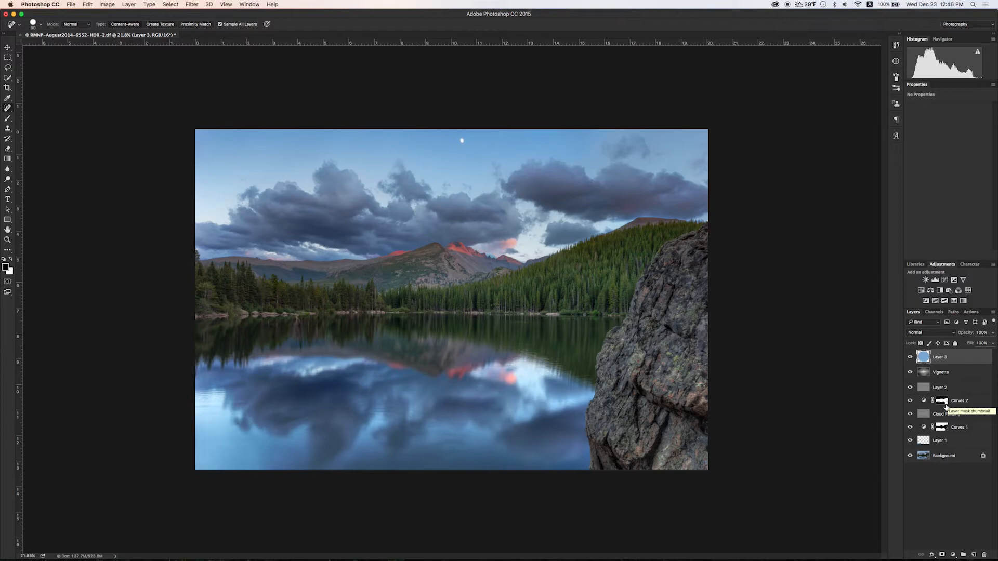
{"action": "left_click", "coordinate": [910, 457]}
{"action": "left_click", "coordinate": [910, 457]}
{"action": "left_click", "coordinate": [911, 457]}
{"action": "left_click", "coordinate": [910, 457]}
{"action": "left_click", "coordinate": [910, 457]}
{"action": "left_click", "coordinate": [911, 457]}
{"action": "key", "text": "super+s"}
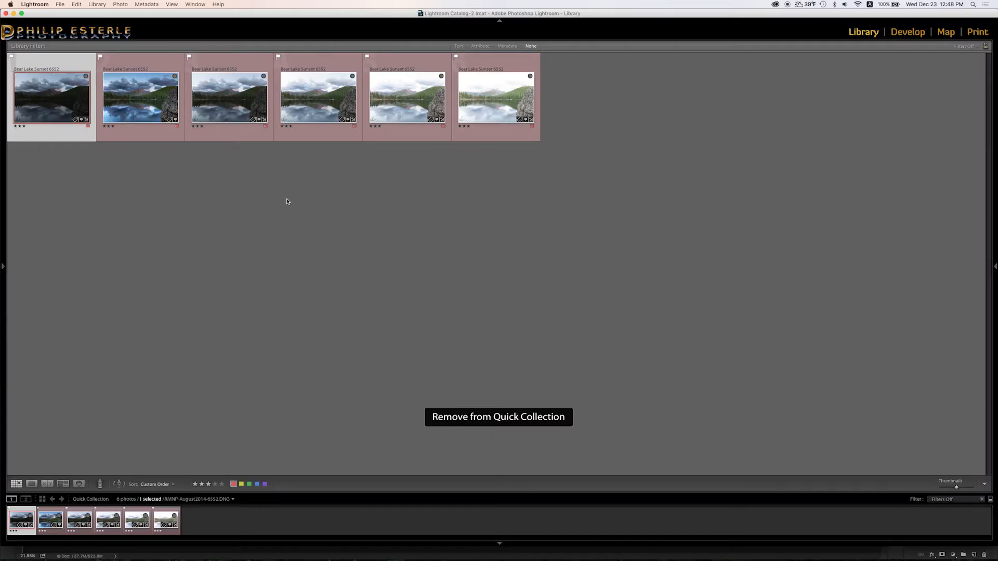
In Loupe view, flip between RMNP-August2014-6552-HDR-2.tif and the original 6552 and 6553 DNG brackets.
{"action": "key", "text": "e"}
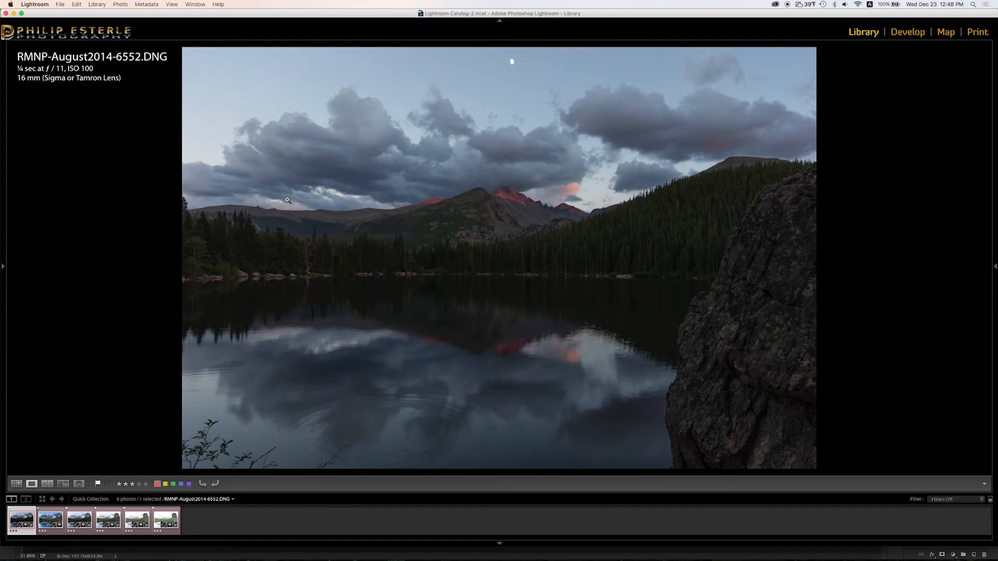
{"action": "key", "text": "Right"}
{"action": "key", "text": "Left"}
{"action": "key", "text": "Right"}
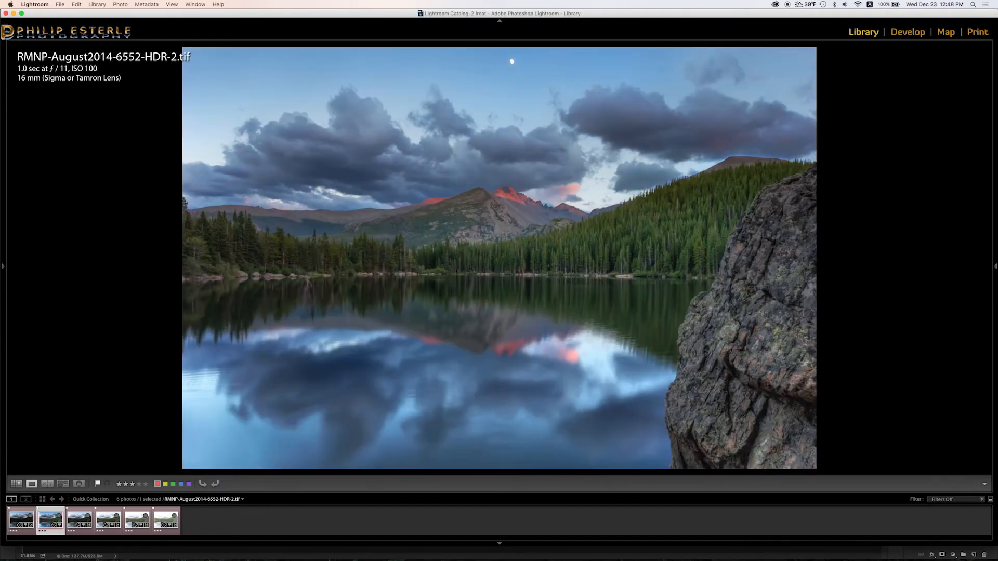
{"action": "key", "text": "Right"}
{"action": "key", "text": "Right"}
{"action": "key", "text": "Right"}
{"action": "key", "text": "Right"}
{"action": "key", "text": "Left"}
{"action": "key", "text": "Left"}
{"action": "key", "text": "Left"}
{"action": "key", "text": "Left"}
{"action": "key", "text": "Left"}
{"action": "key", "text": "Right"}
{"action": "key", "text": "Right"}
{"action": "key", "text": "Right"}
{"action": "key", "text": "Right"}
{"action": "key", "text": "Right"}
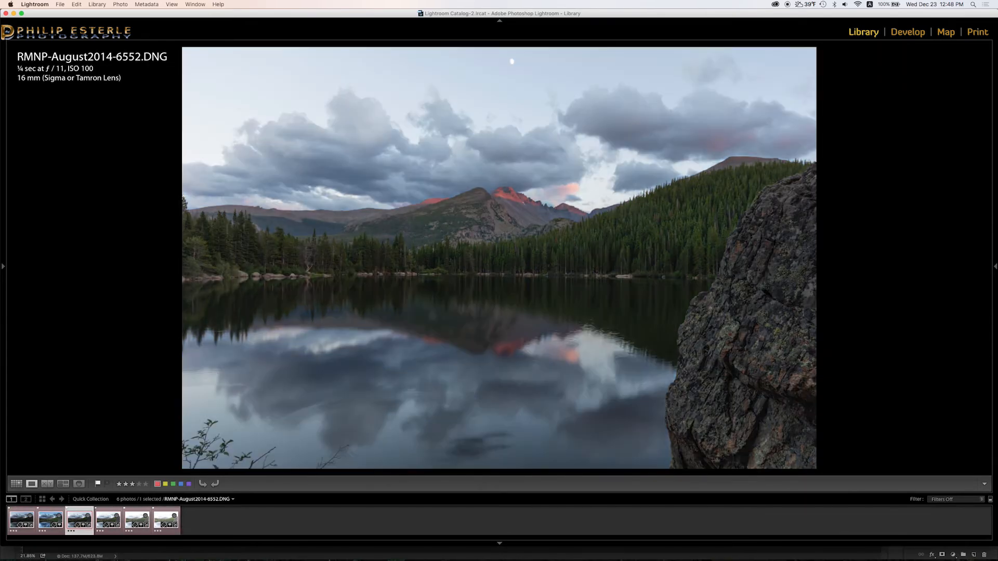
{"action": "key", "text": "Left"}
{"action": "key", "text": "Left"}
{"action": "key", "text": "Left"}
{"action": "key", "text": "Left"}
{"action": "key", "text": "Left"}
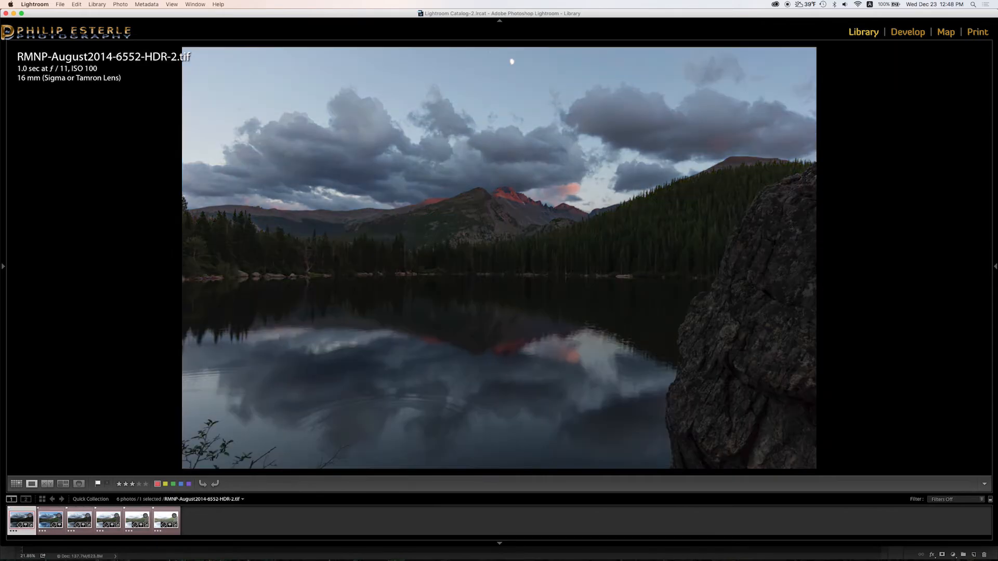
{"action": "key", "text": "Right"}
{"action": "key", "text": "Left"}
{"action": "key", "text": "Right"}
{"action": "key", "text": "Left"}
{"action": "key", "text": "Right"}
{"action": "key", "text": "Left"}
{"action": "key", "text": "Right"}
{"action": "key", "text": "Right"}
{"action": "key", "text": "Left"}
{"action": "key", "text": "Right"}
{"action": "key", "text": "Right"}
{"action": "key", "text": "Right"}
{"action": "key", "text": "Right"}
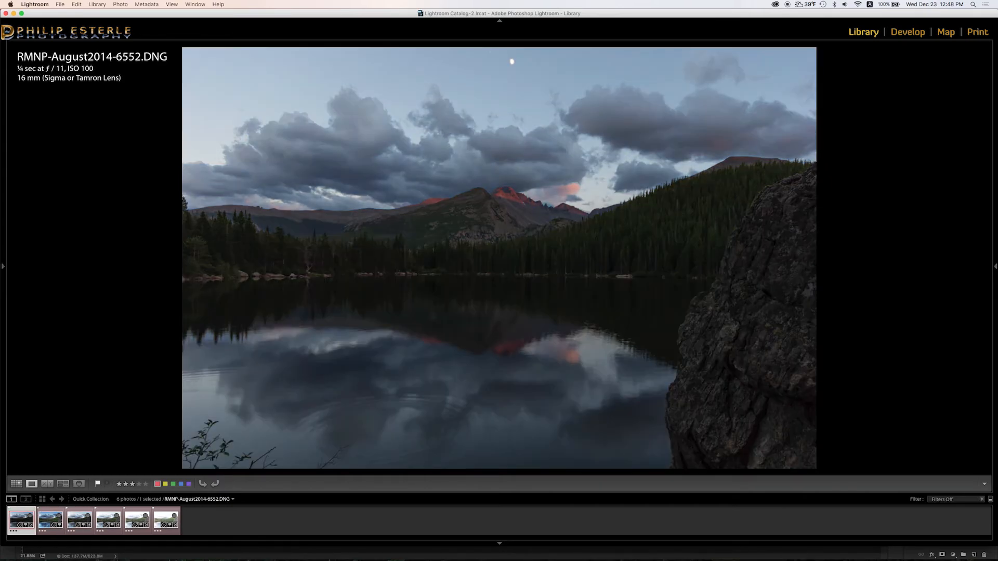
{"action": "key", "text": "Left"}
{"action": "key", "text": "Left"}
{"action": "key", "text": "Left"}
{"action": "key", "text": "Left"}
{"action": "key", "text": "Left"}
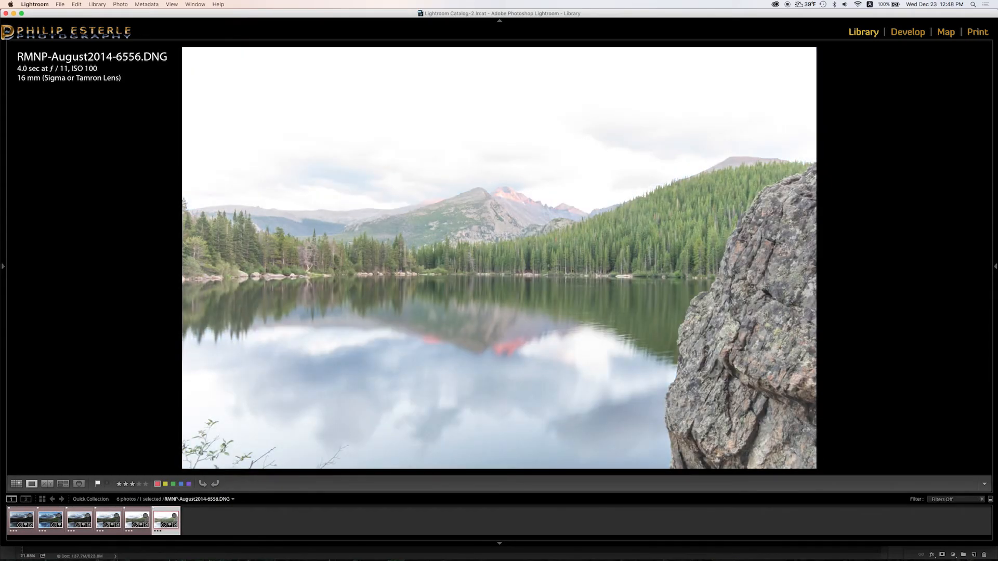
{"action": "key", "text": "Right"}
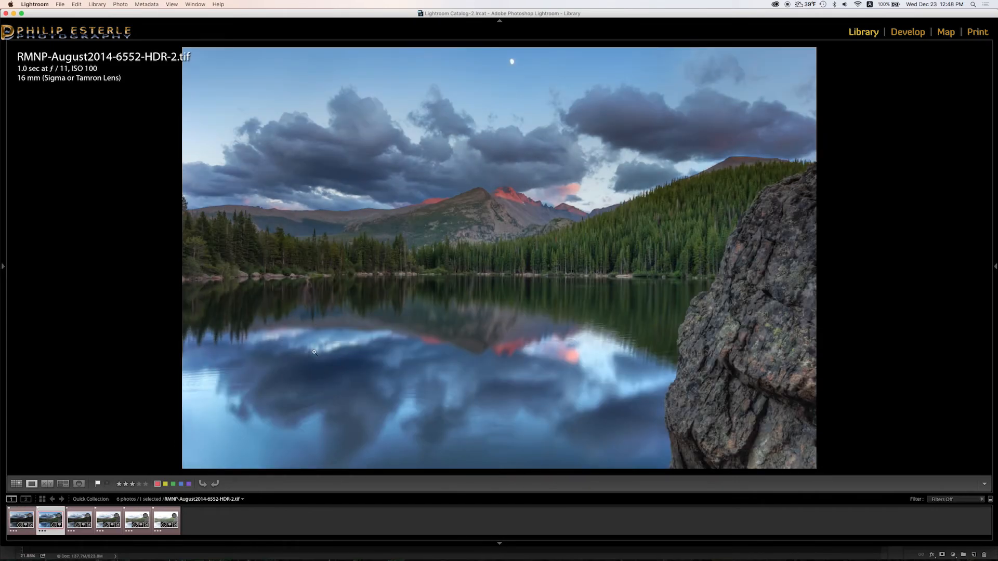
In Develop, add a post-crop vignette with Amount -63, Midpoint 29, Feather 100.
{"action": "key", "text": "e"}
{"action": "key", "text": "d"}
{"action": "left_click", "coordinate": [967, 336]}
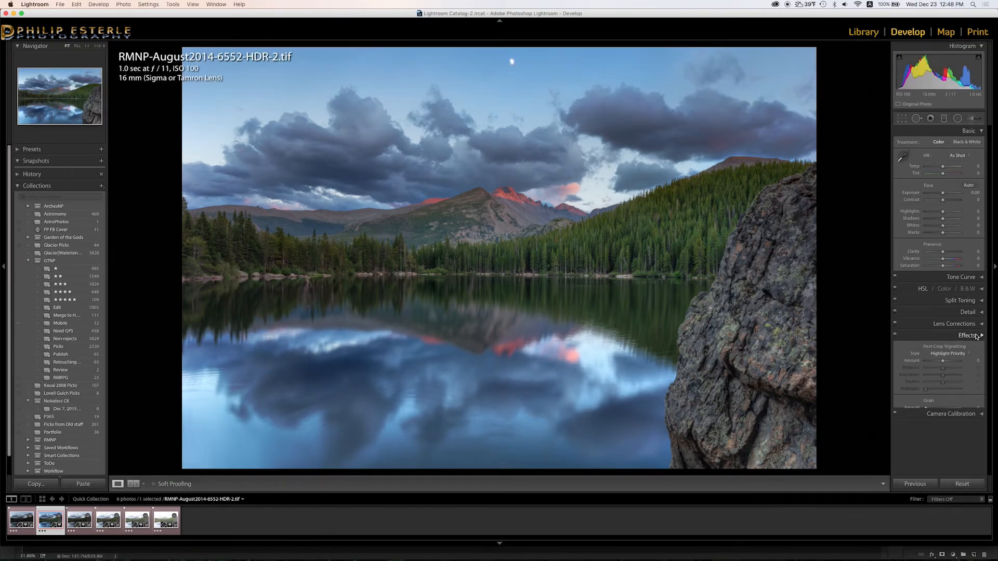
{"action": "left_click_drag", "start_coordinate": [942, 363], "coordinate": [927, 398]}
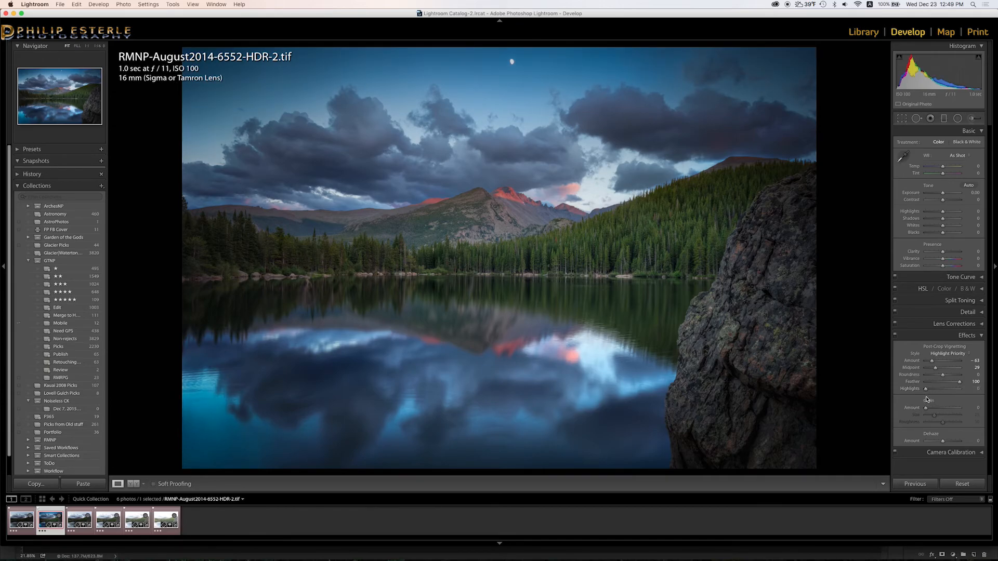
Zoom in on the lower-left water and toggle Effects to check the vignette.
{"action": "left_click", "coordinate": [177, 428]}
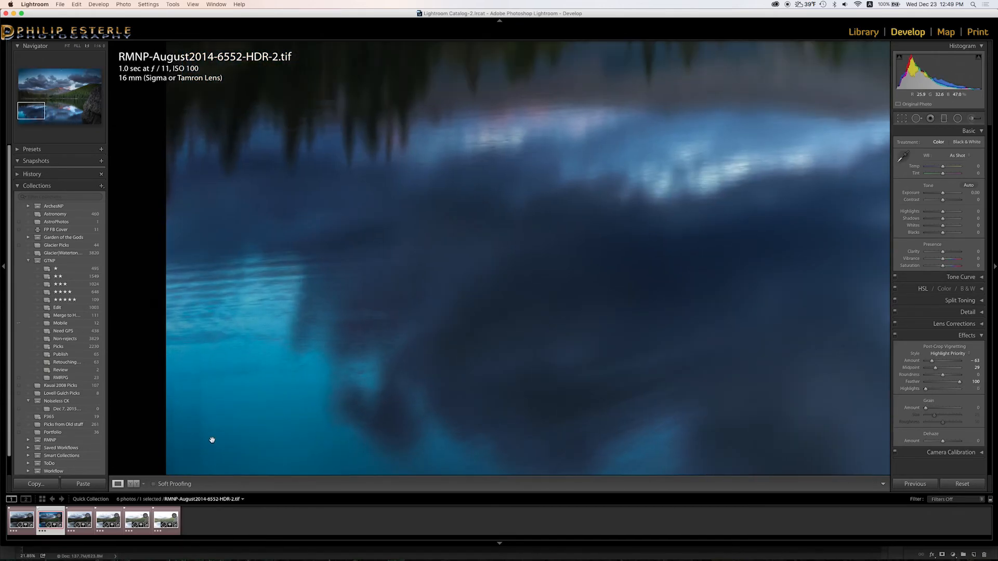
{"action": "left_click_drag", "start_coordinate": [225, 440], "coordinate": [209, 253]}
{"action": "left_click", "coordinate": [209, 253]}
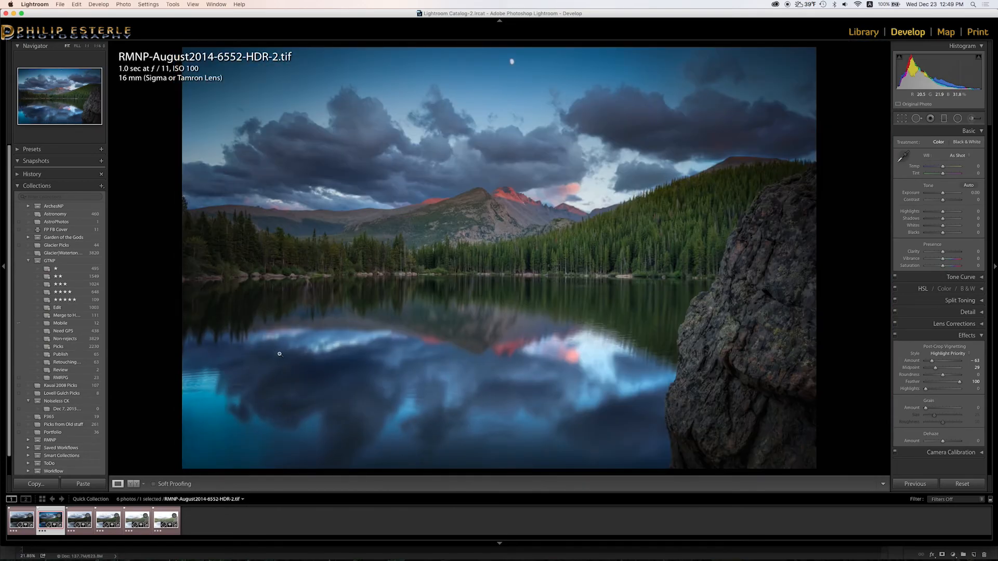
{"action": "left_click", "coordinate": [894, 335]}
{"action": "left_click", "coordinate": [895, 336]}
{"action": "left_click", "coordinate": [183, 424]}
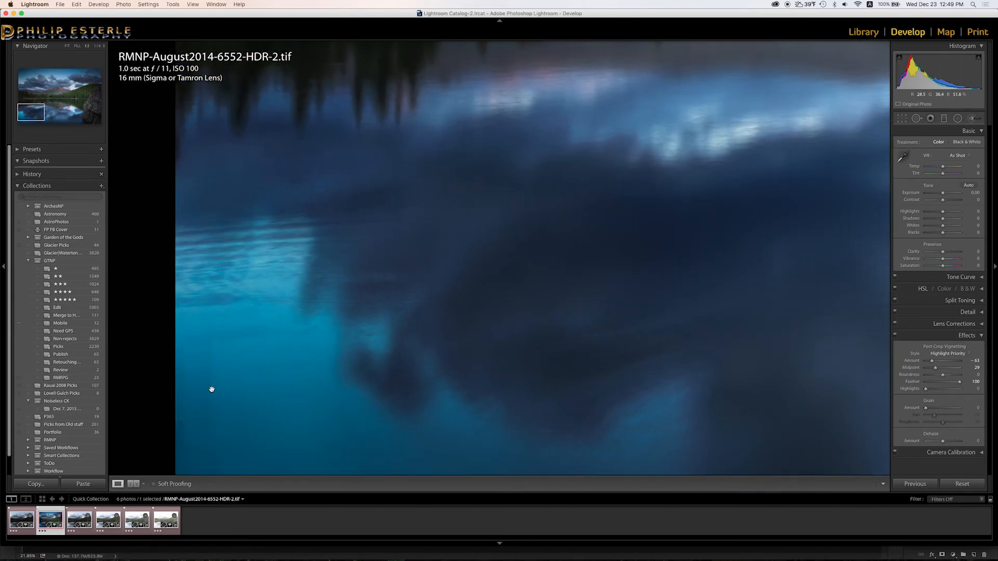
{"action": "left_click", "coordinate": [232, 425]}
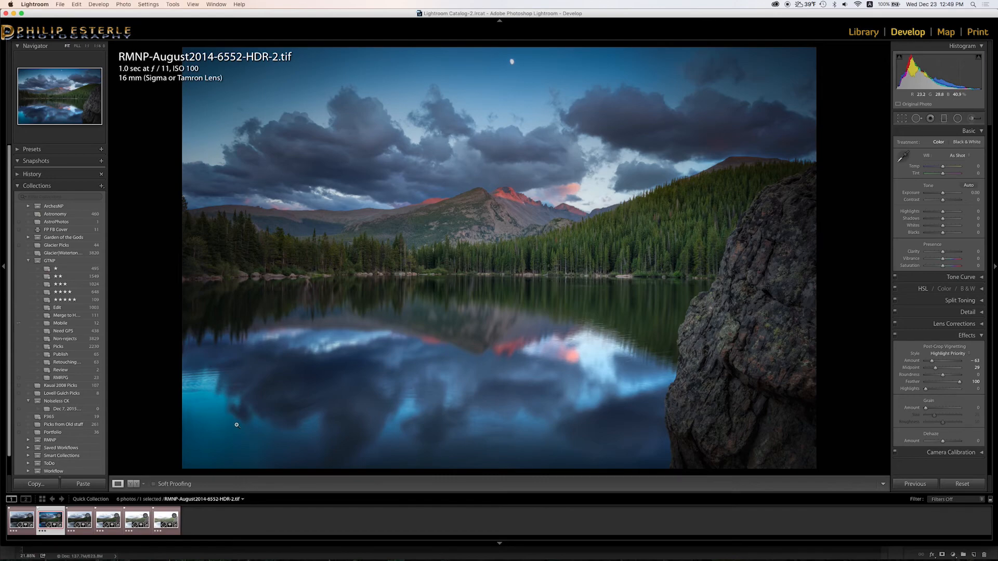
Rotate the HDR photo slightly to level it, then return to the Library grid.
{"action": "key", "text": "r"}
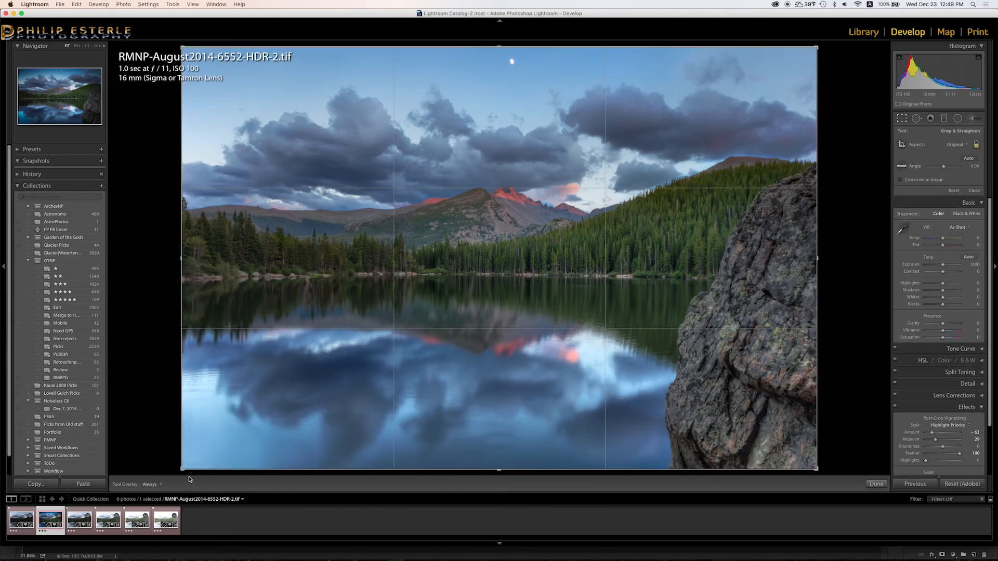
{"action": "left_click_drag", "start_coordinate": [182, 471], "coordinate": [193, 465]}
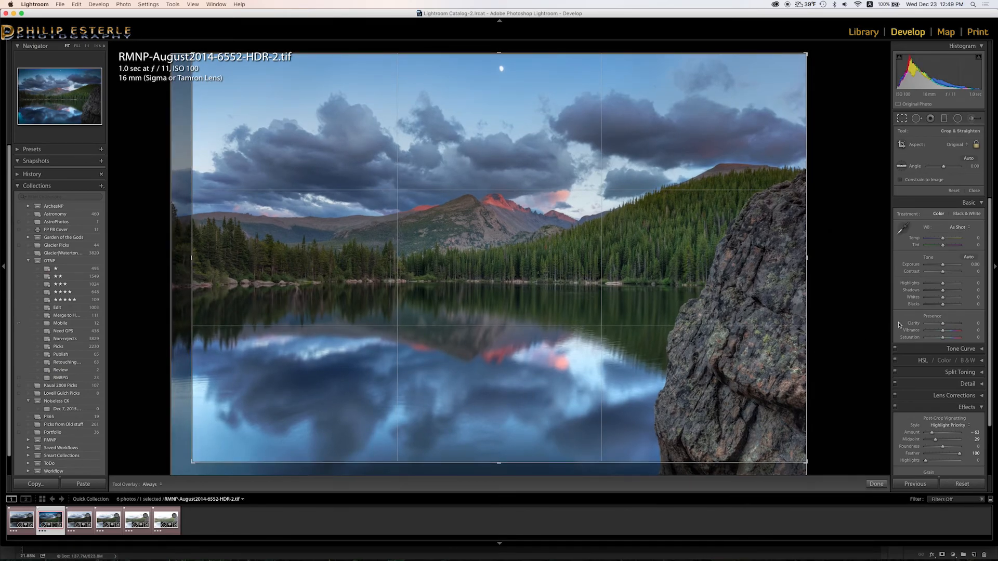
{"action": "left_click", "coordinate": [975, 191]}
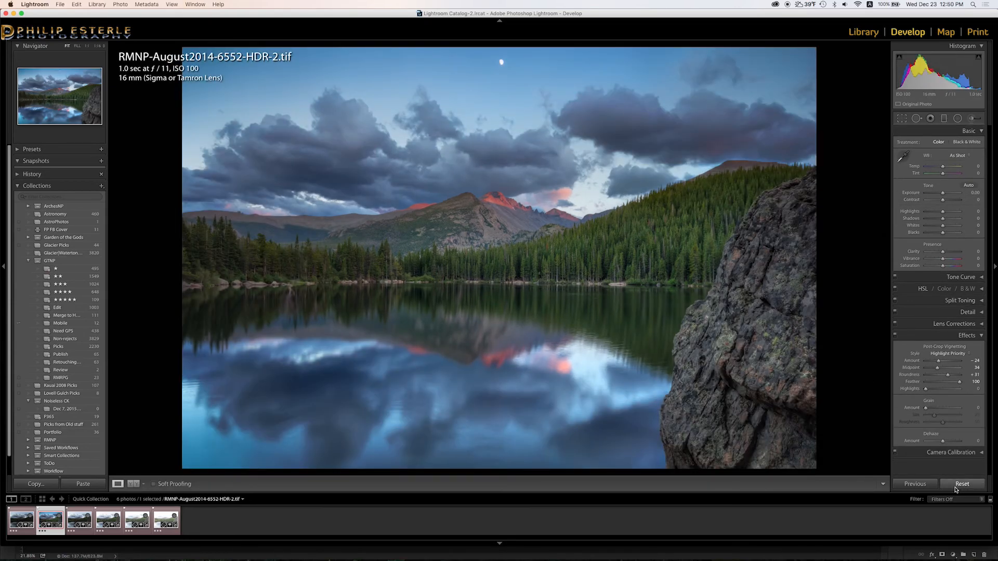
{"action": "key", "text": "g"}
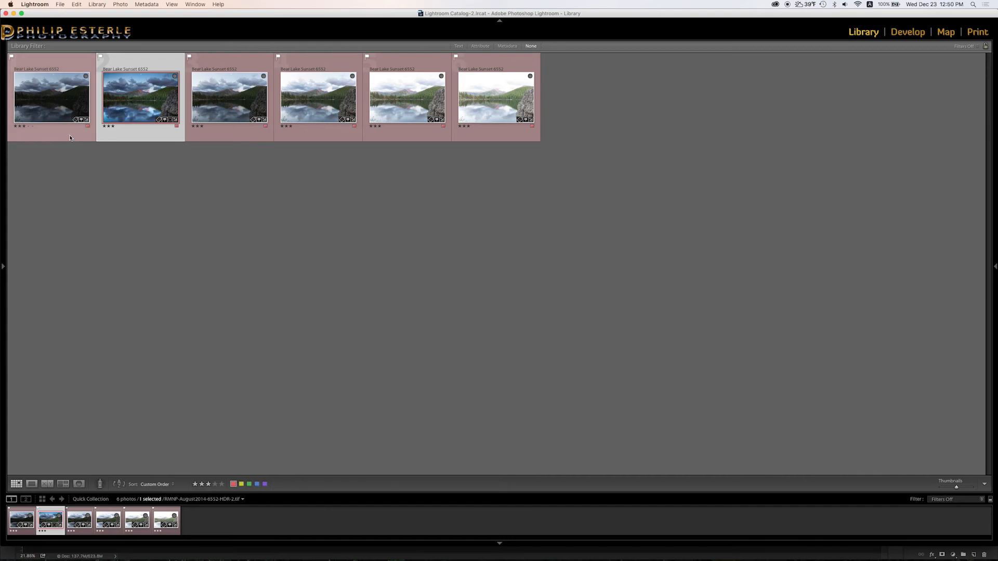
Compare RMNP-August2014-6553.DNG and the HDR-2.tif side by side.
{"action": "left_click", "coordinate": [243, 138]}
{"action": "left_click", "coordinate": [160, 143], "text": "shift"}
{"action": "key", "text": "c"}
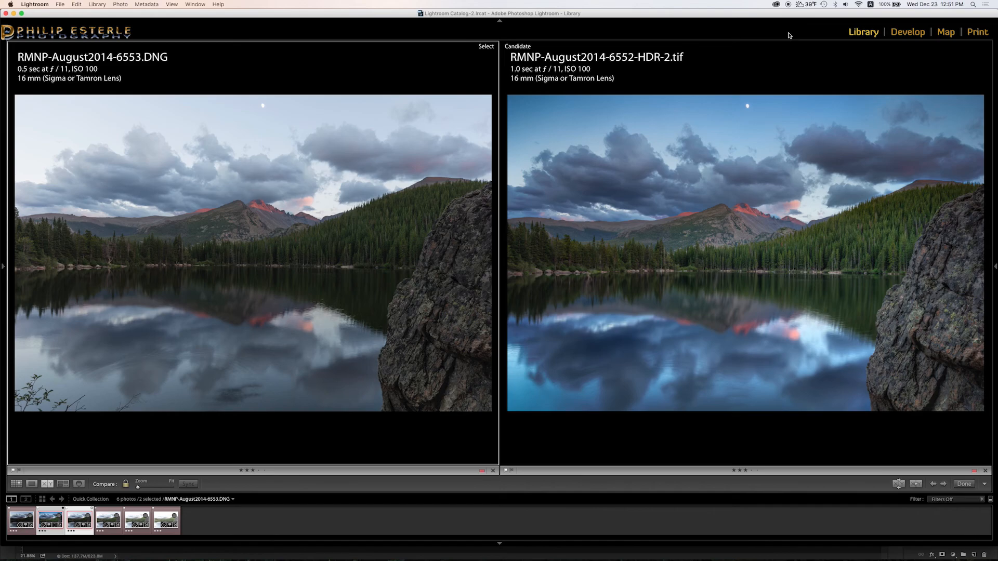
Bring the HDR version forward on its own and show it full screen.
{"action": "left_click", "coordinate": [796, 78]}
{"action": "key", "text": "e"}
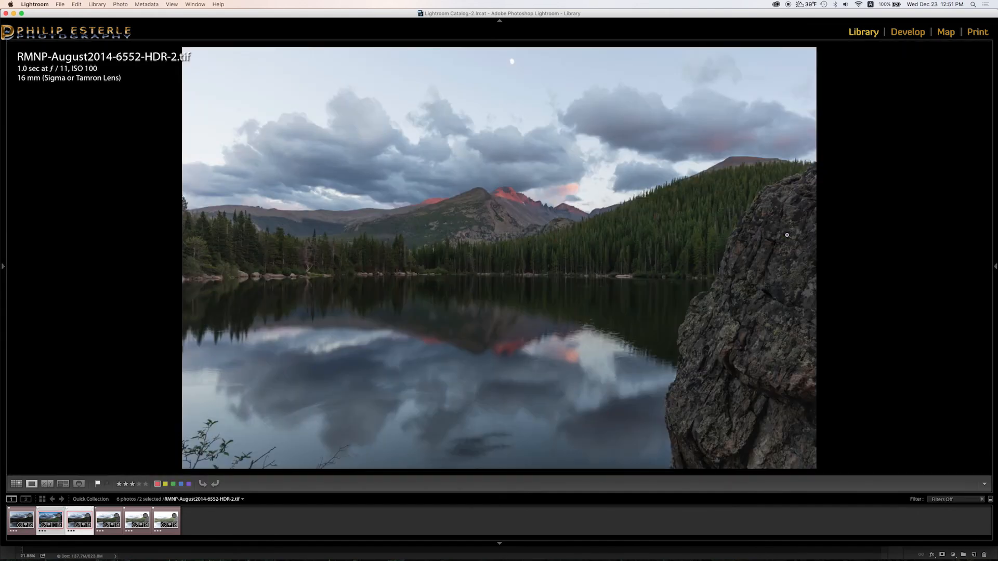
{"action": "key", "text": "Left"}
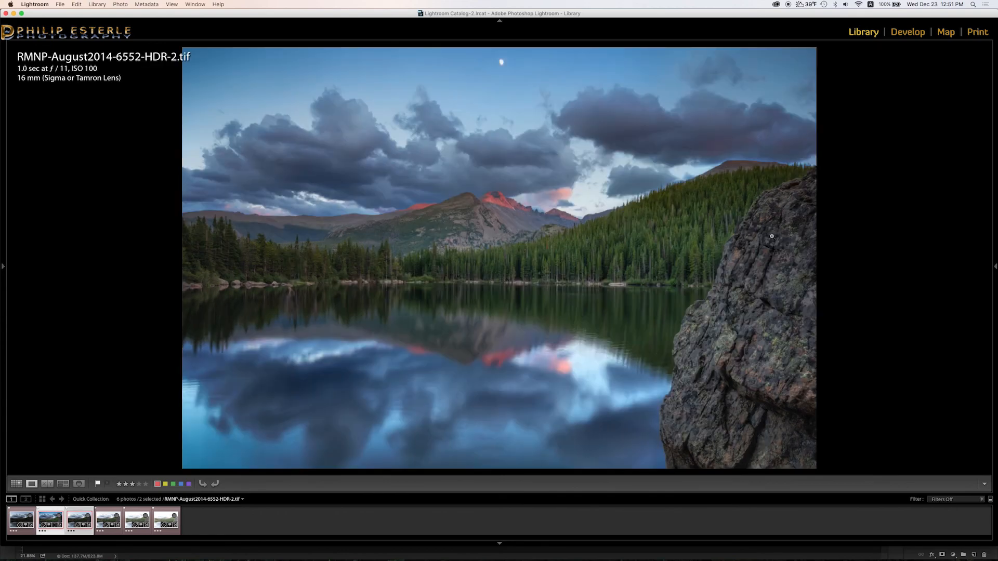
{"action": "key", "text": "f"}
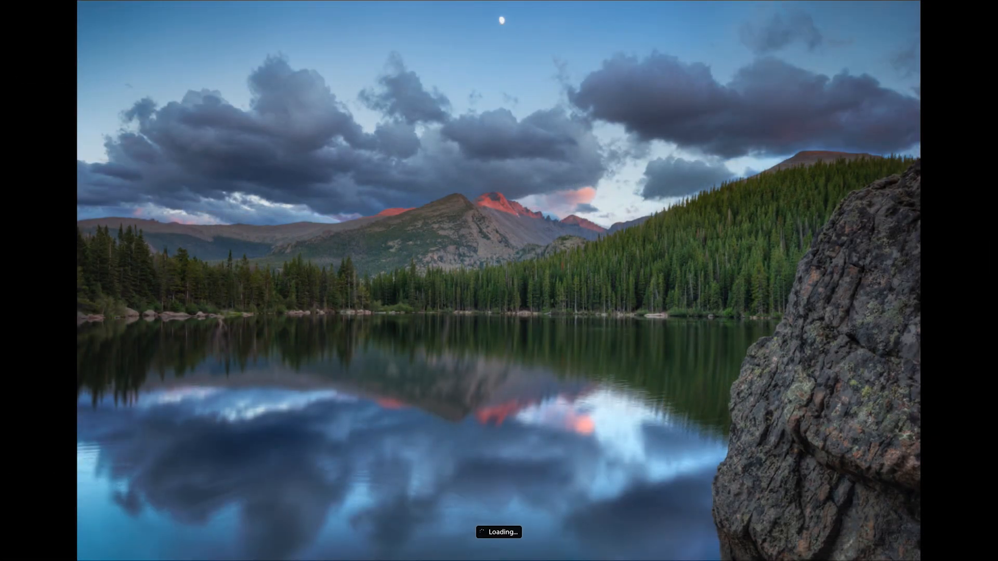